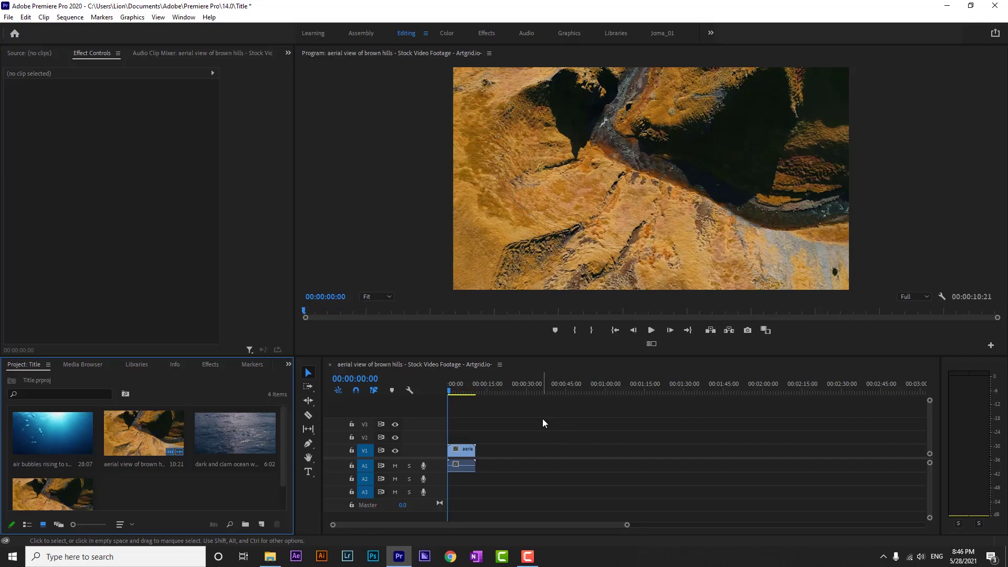
Step: Play the aerial footage sequence from the start and stop at about 00:00:04:11
left_click(543, 418)
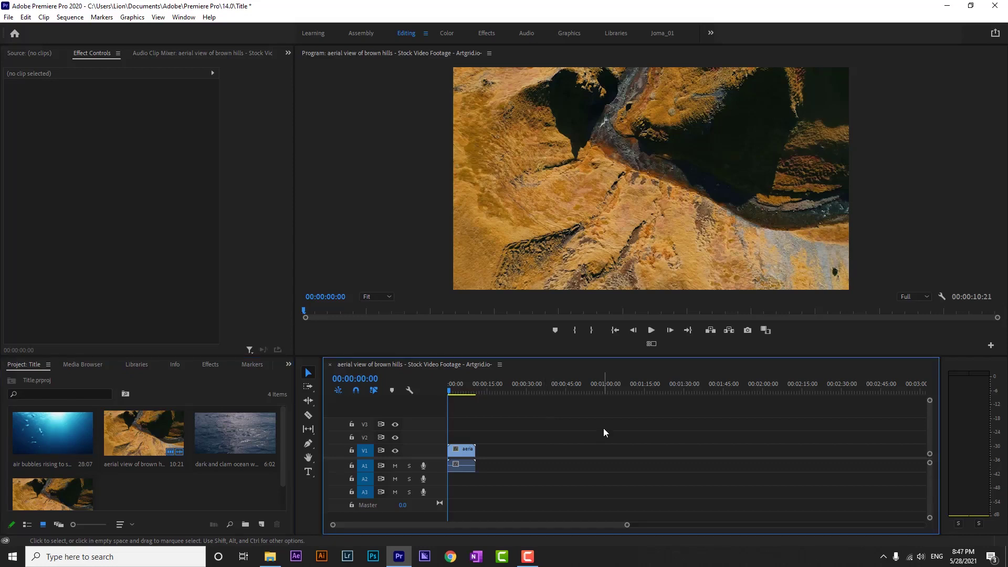
key("space")
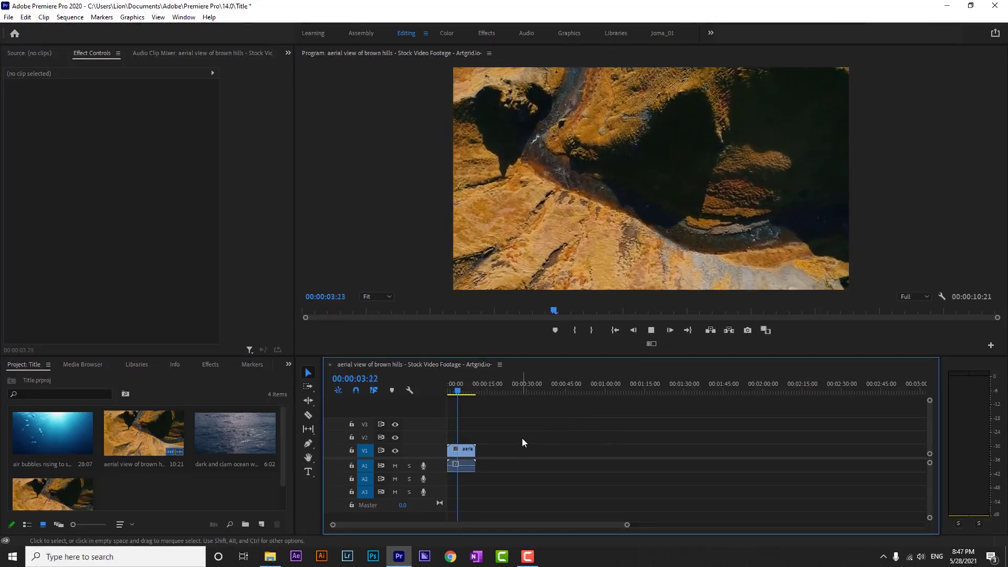
key("space")
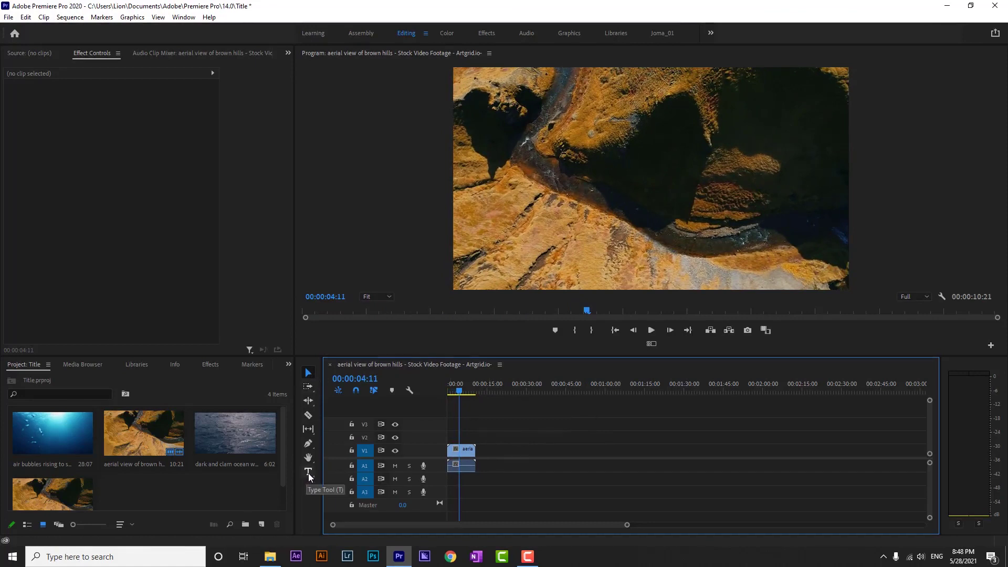
Step: Start a text layer over the dark upper-right area of the frame and extend its graphic clip to the end of the footage
left_click(308, 473)
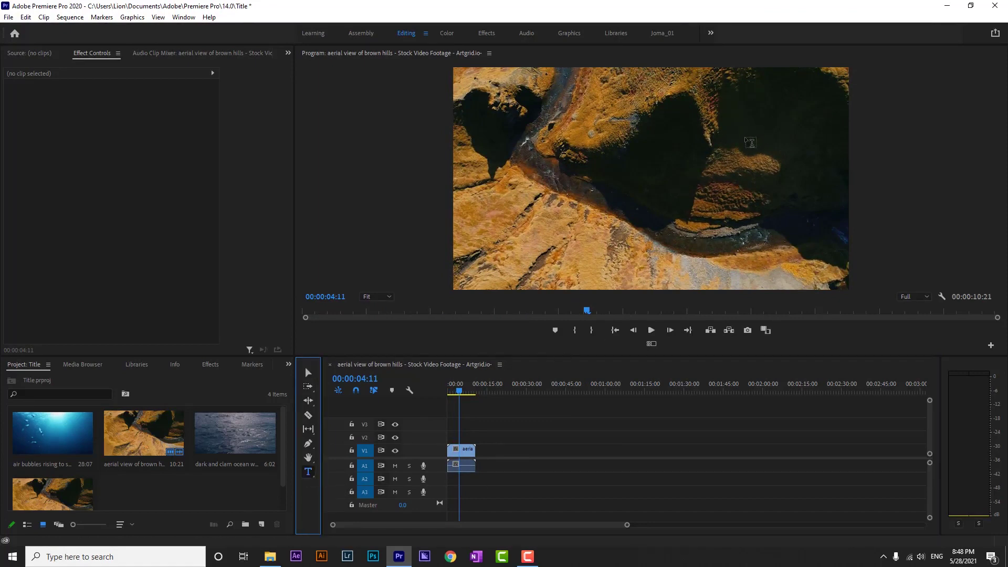
left_click(748, 141)
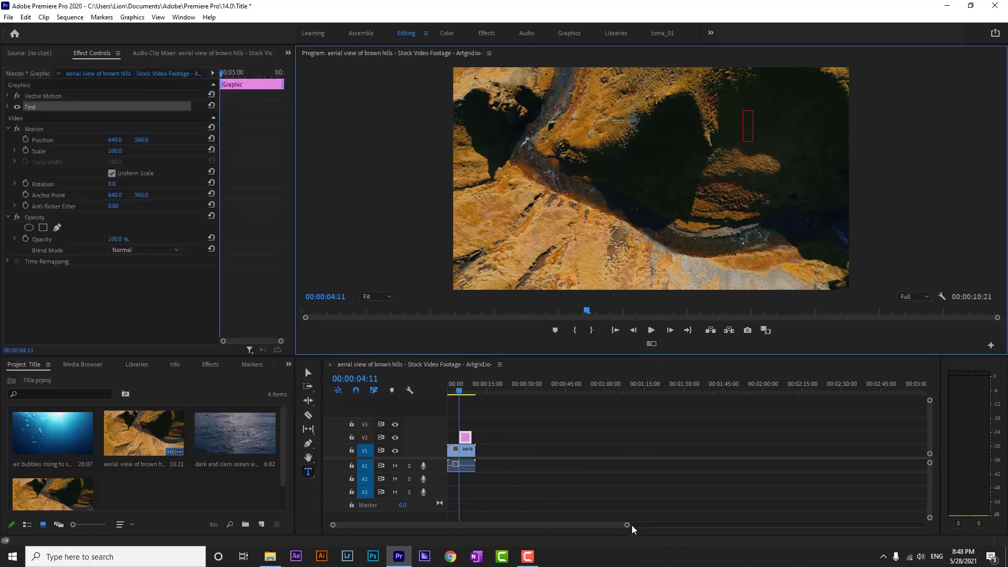
left_click_drag(626, 525, 535, 515)
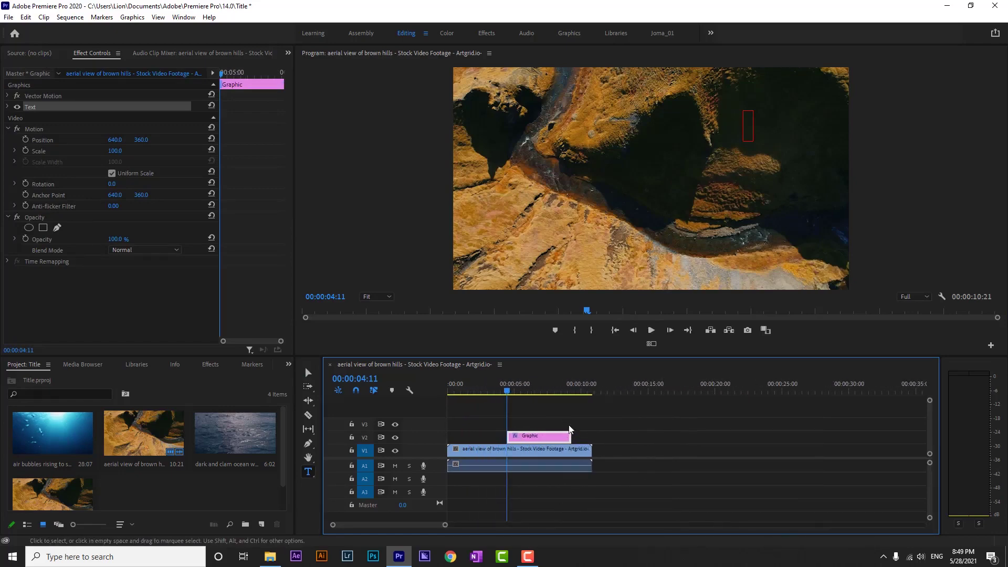
mouse_move(571, 435)
left_mouse_down()
mouse_move(529, 435)
mouse_move(681, 436)
mouse_move(592, 436)
left_mouse_up()
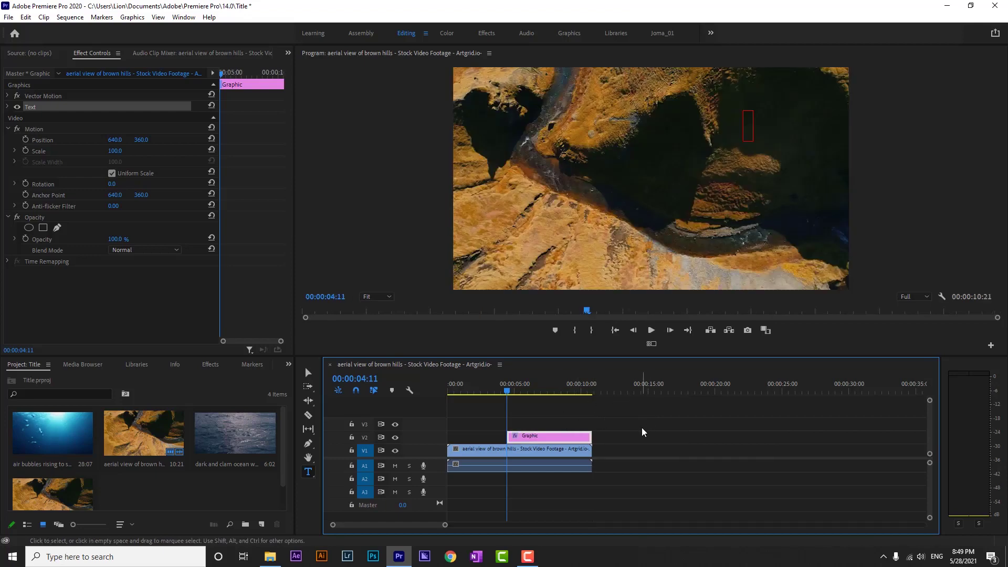
Step: Enter the Persian title "الفبا پریمیر" in the new text layer
left_click(748, 126)
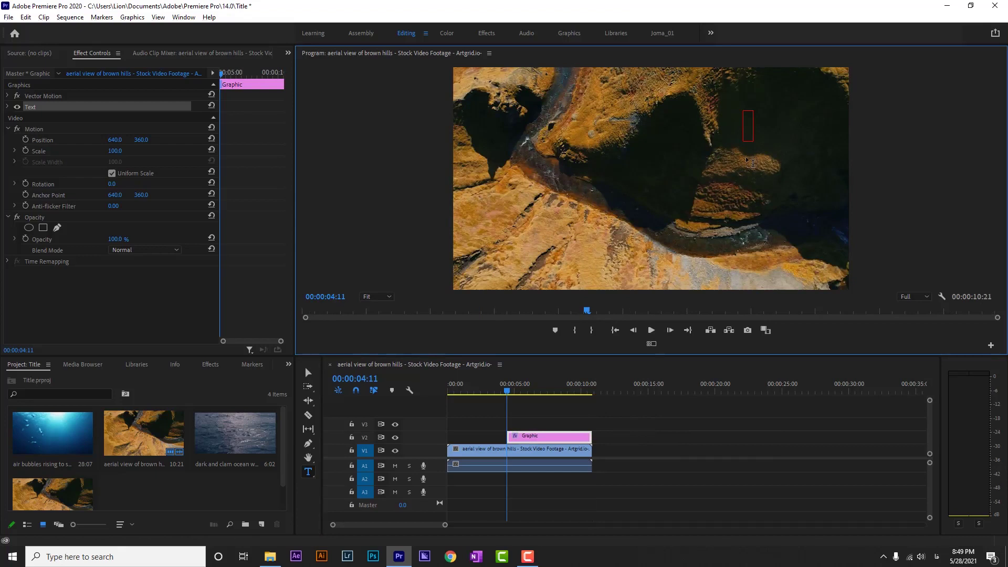
type("J")
type("فبا")
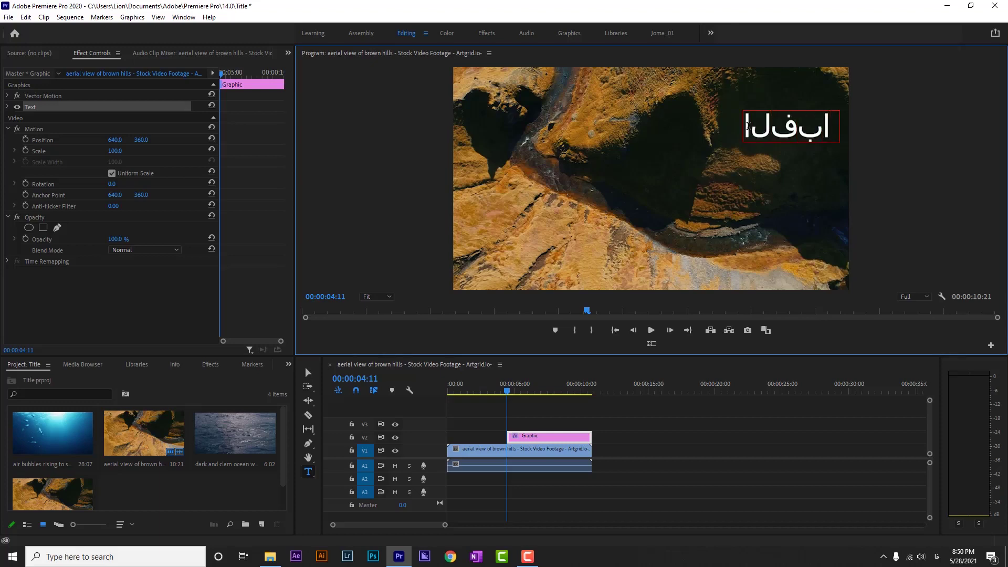
type(" ب")
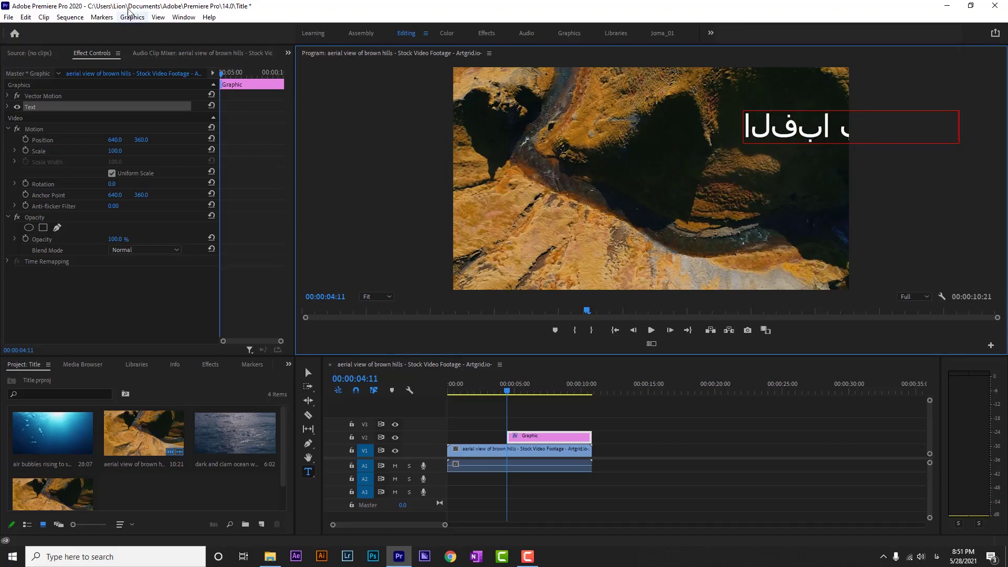
Step: In the Graphics preferences, set the text engine to South Asian and Middle Eastern and the default paragraph direction to Right to Left
left_click(26, 18)
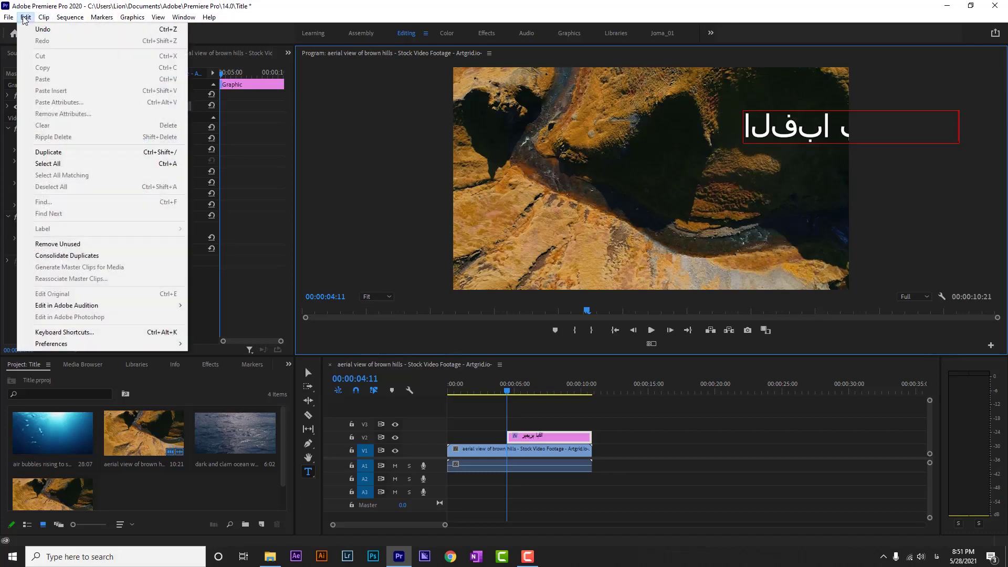
mouse_move(98, 350)
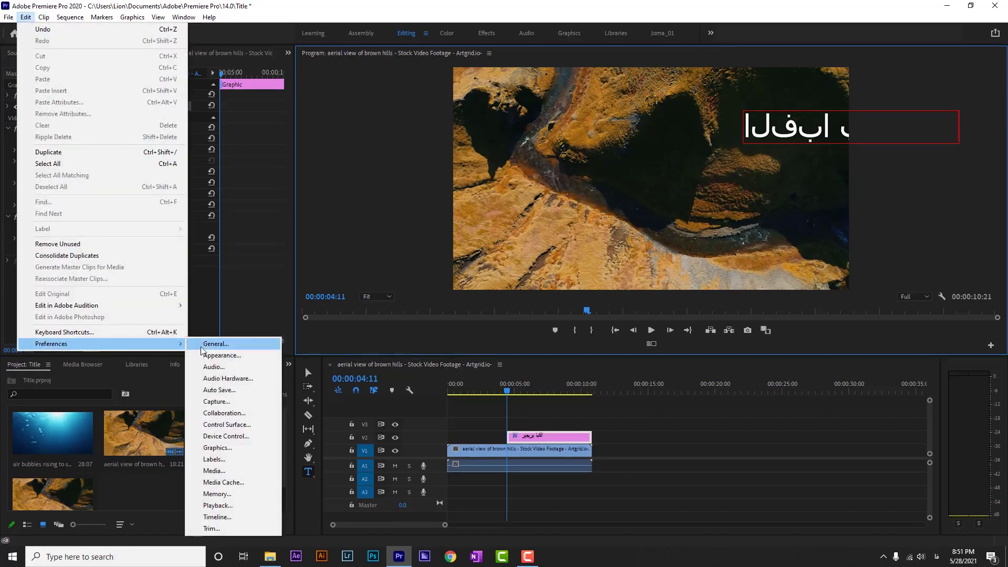
left_click(256, 447)
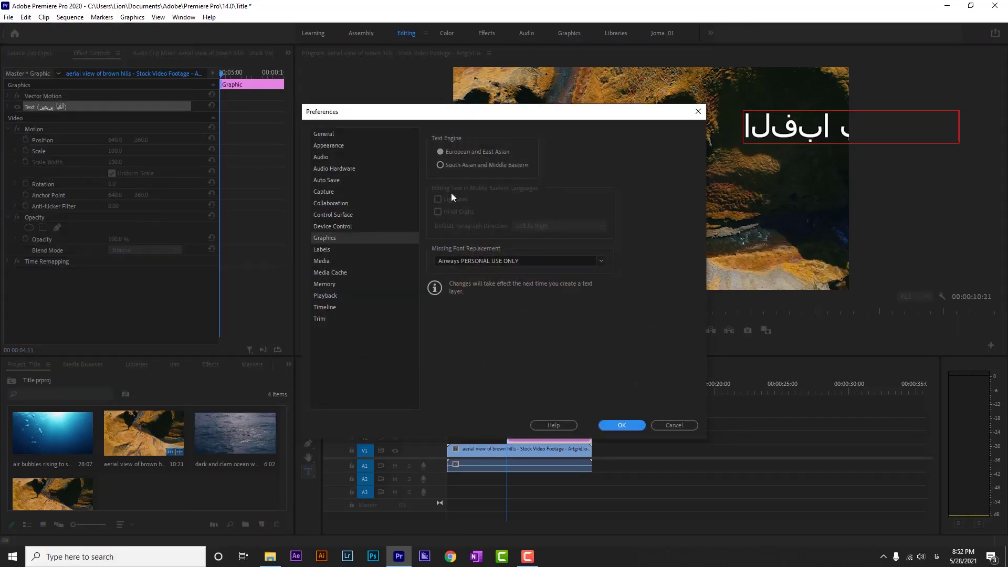
left_click(440, 166)
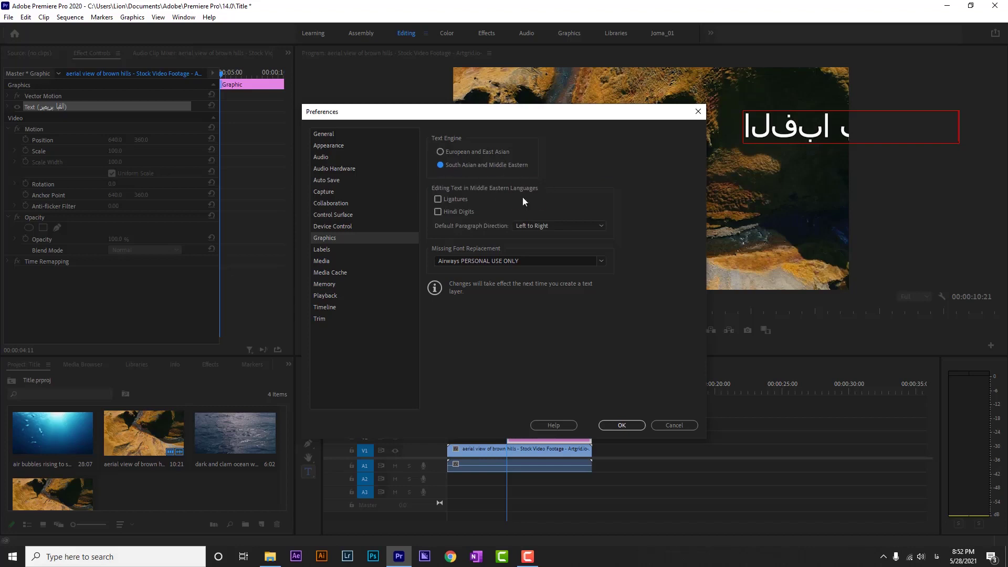
left_click(561, 225)
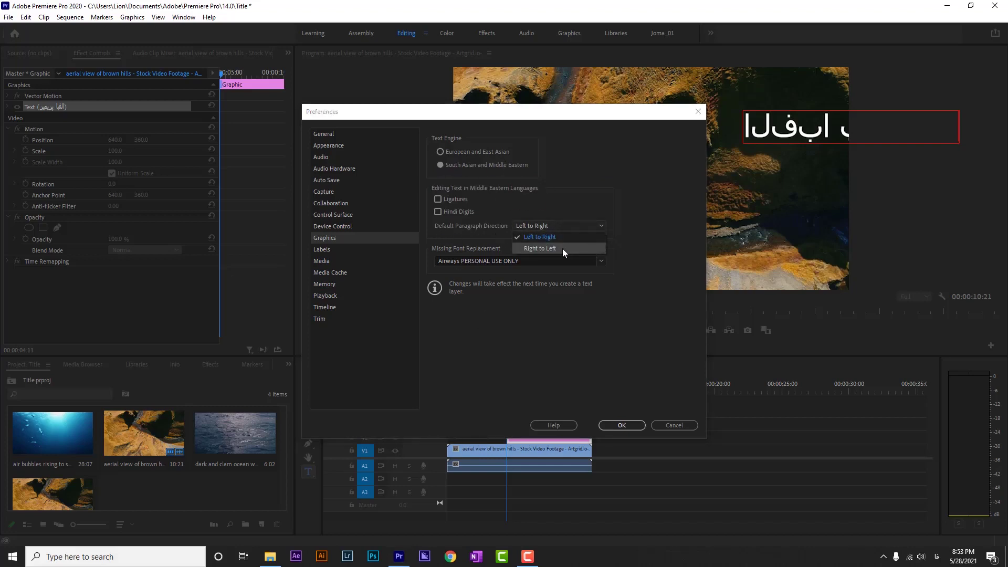
left_click(562, 249)
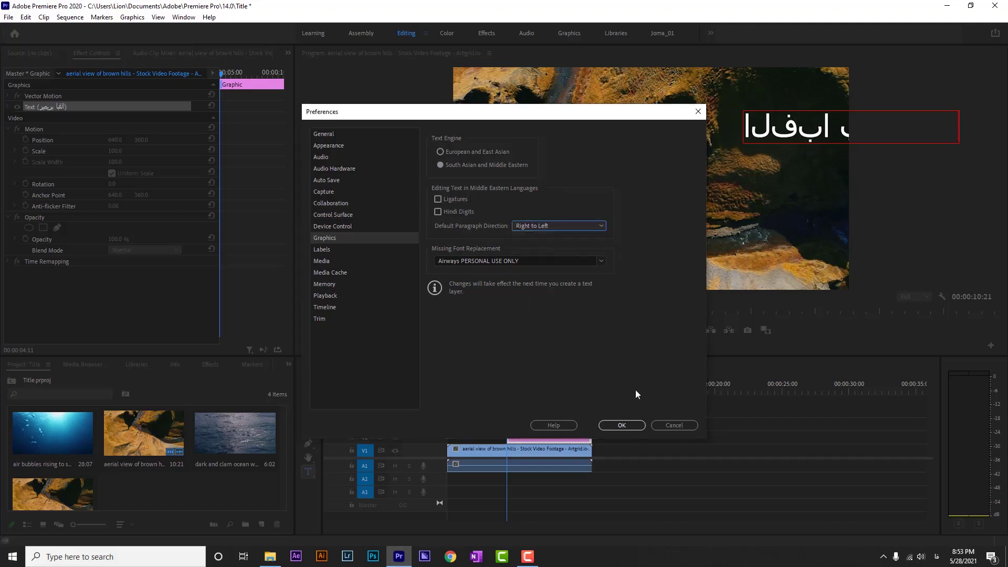
left_click(623, 426)
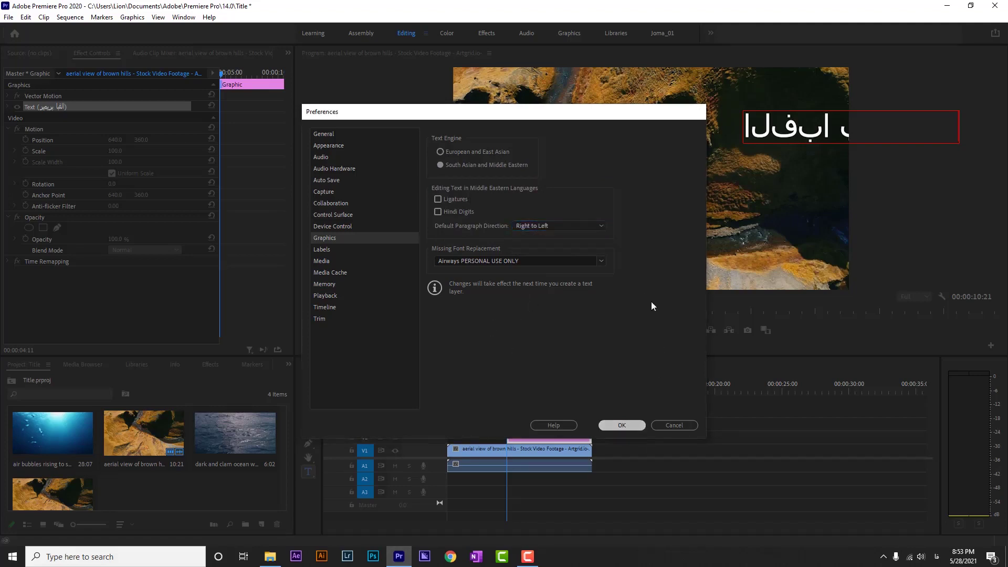
Step: Delete the Persian title graphic from track V2
left_click(309, 372)
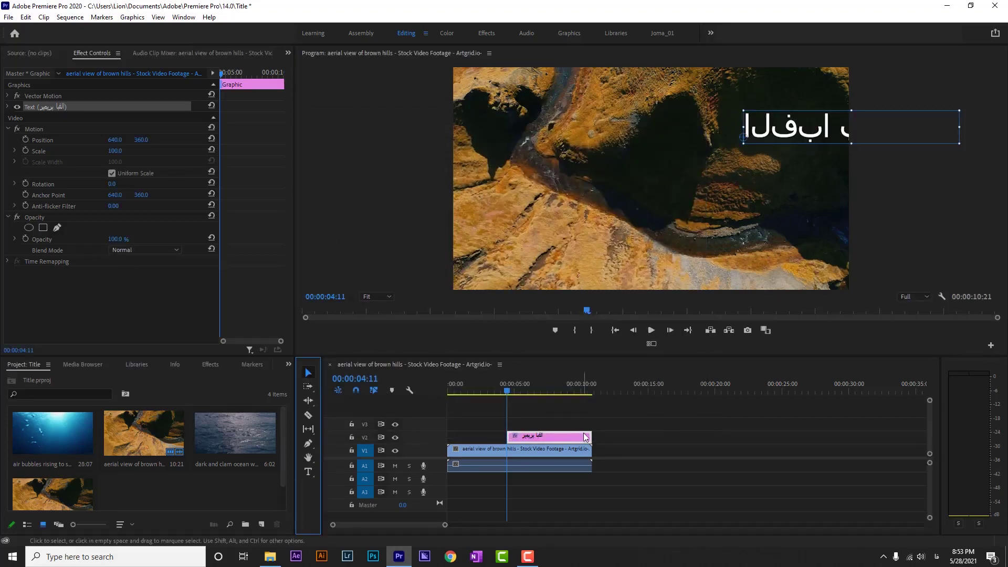
left_click(556, 436)
key("Delete")
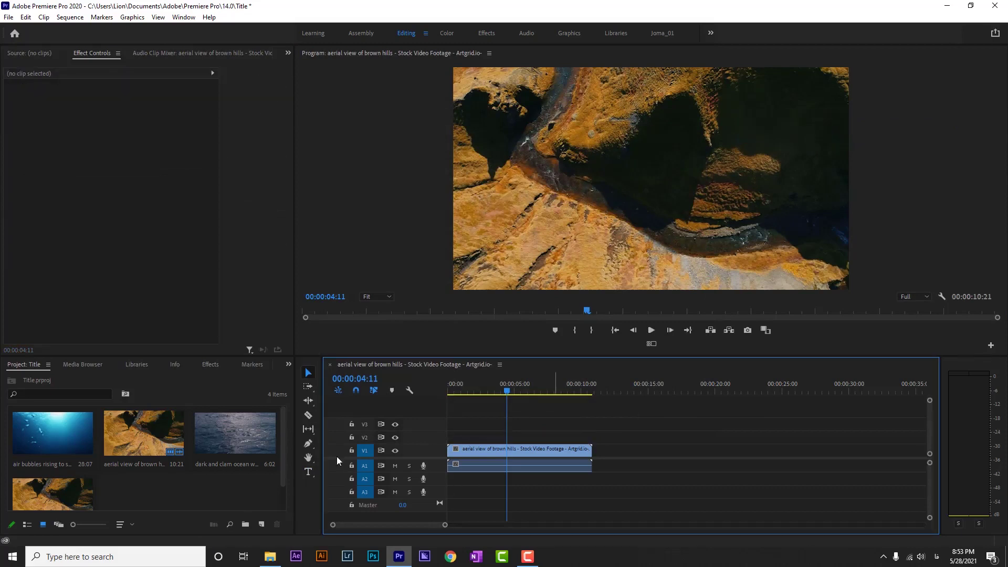
Step: Add a new text layer near the centre of the frame reading "الفبای پریمیر"
left_click(309, 472)
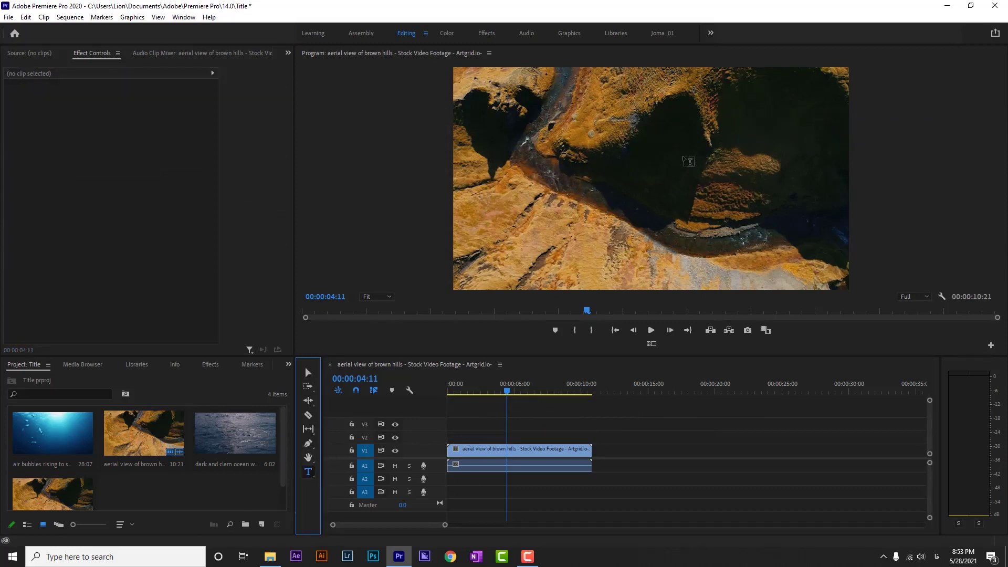
left_click(689, 157)
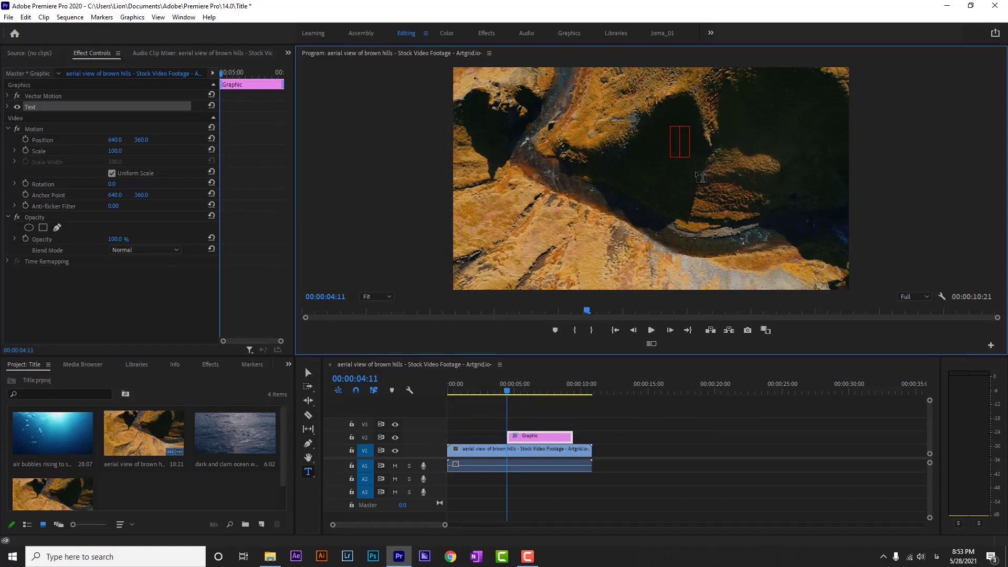
type("J")
type("فبای")
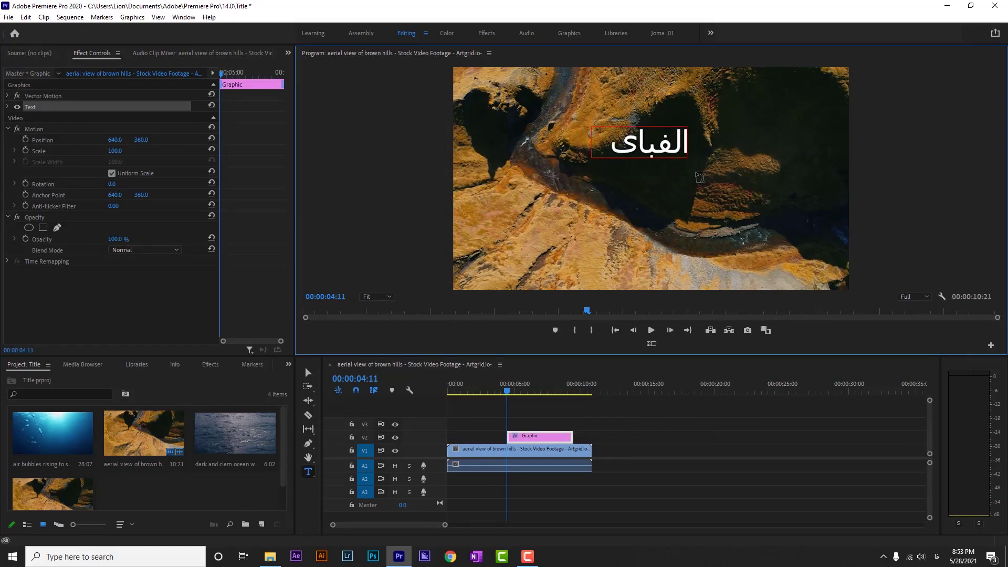
type(" پریمیر")
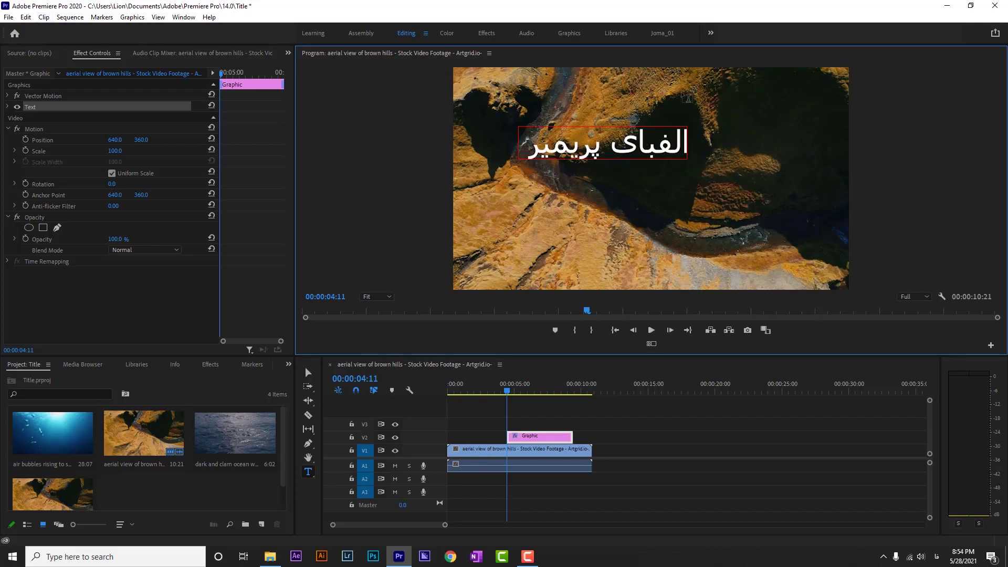
Step: Review the text engine and paragraph direction settings in the Graphics preferences
left_click(26, 17)
mouse_move(149, 346)
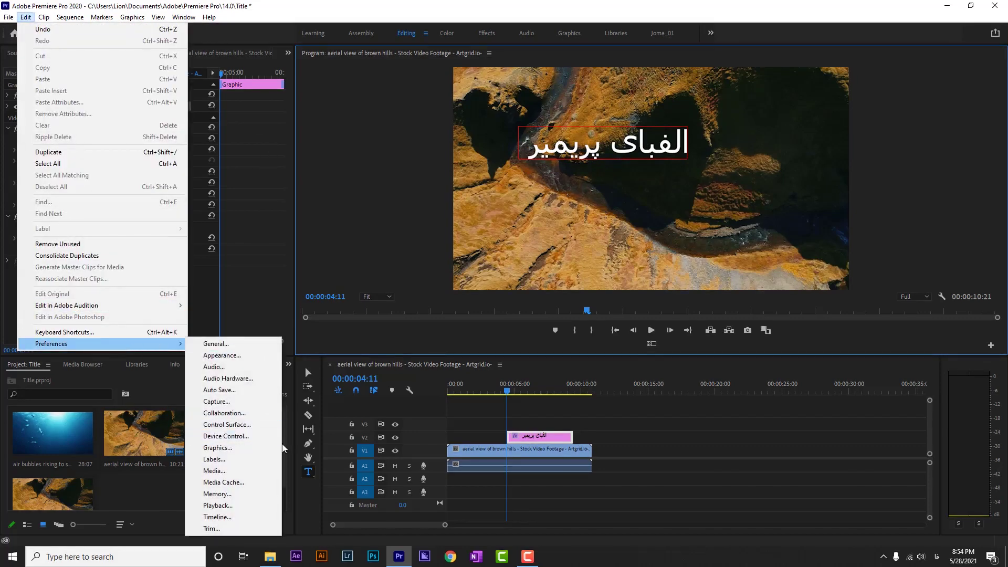
left_click(247, 447)
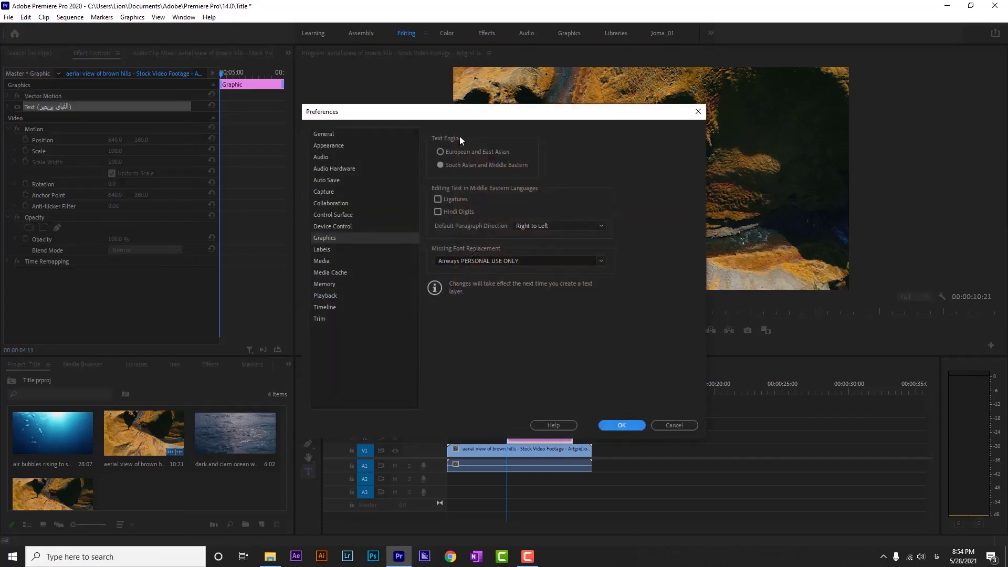
left_click(635, 423)
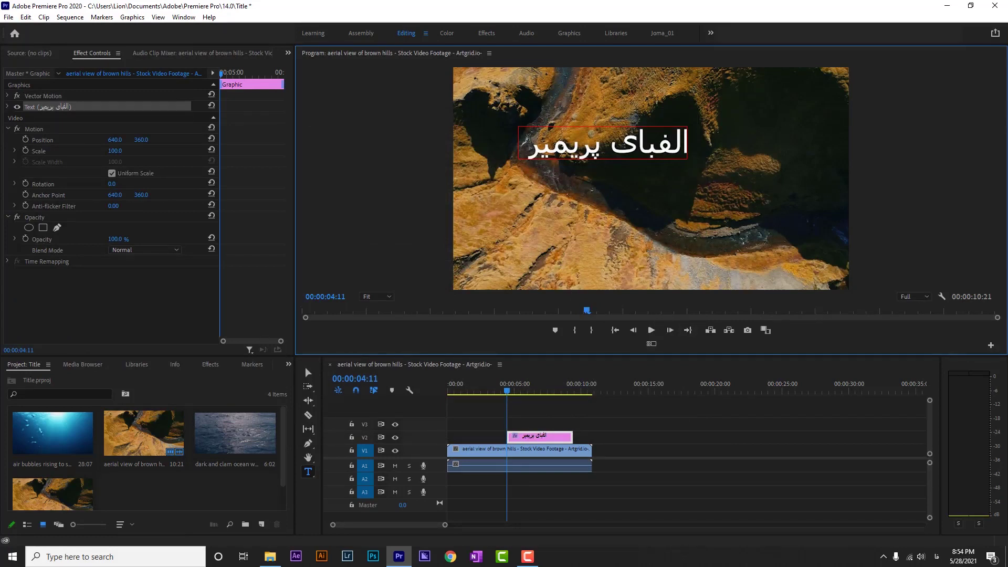
Step: Add the lines "آموزش نرم افزار پریمیر" and "از صفر تاصد" below the title's first line and leave text editing
key("Return")
type("آموزش نرم افزار پری")
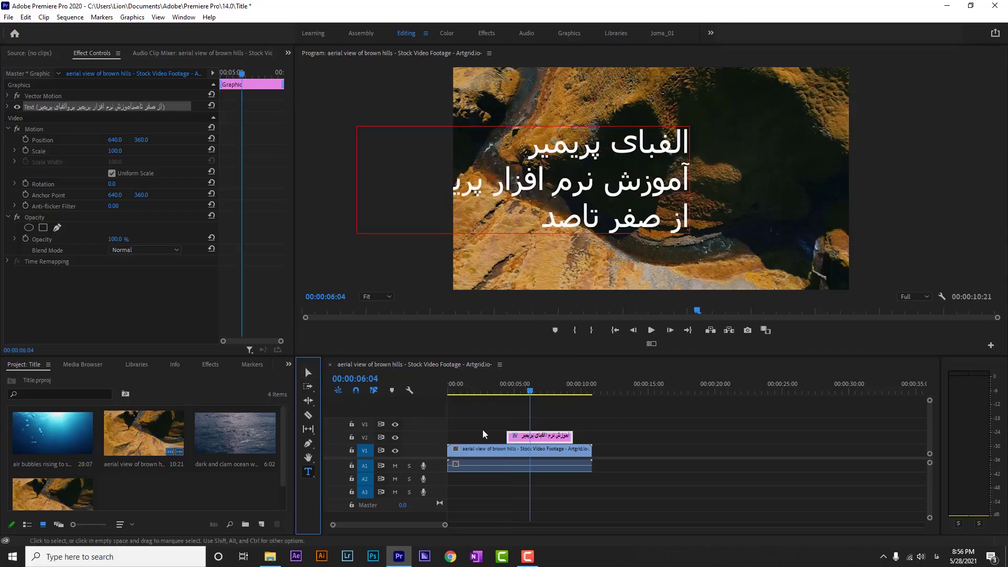
left_click(310, 372)
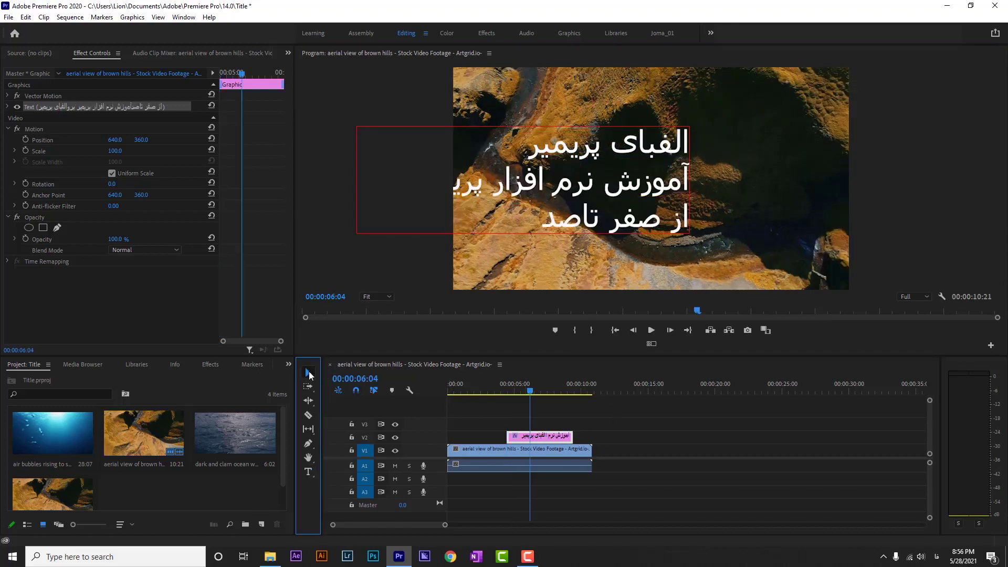
Step: Change the font of the title graphic's source text to Lalezar
left_click(550, 439)
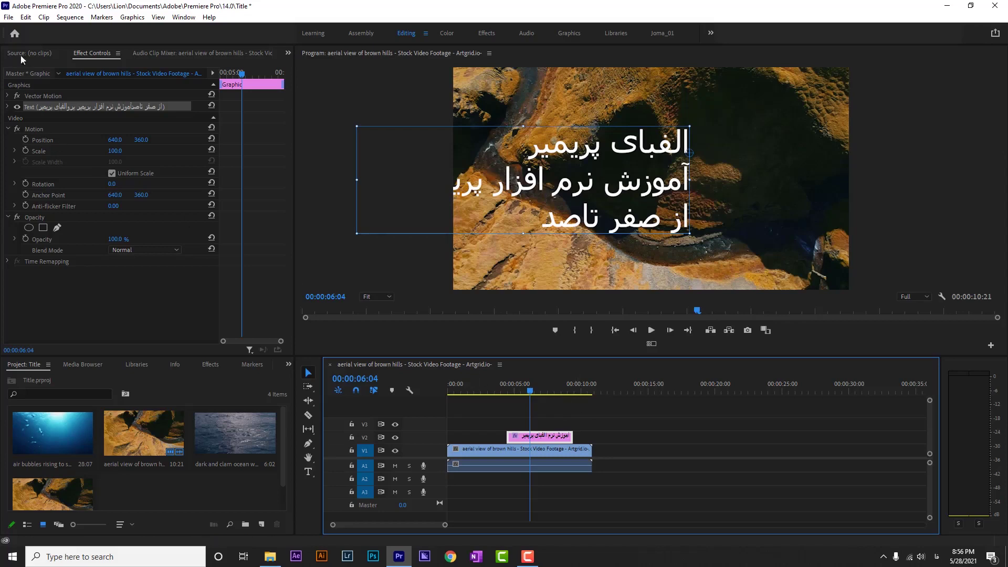
left_click(95, 53)
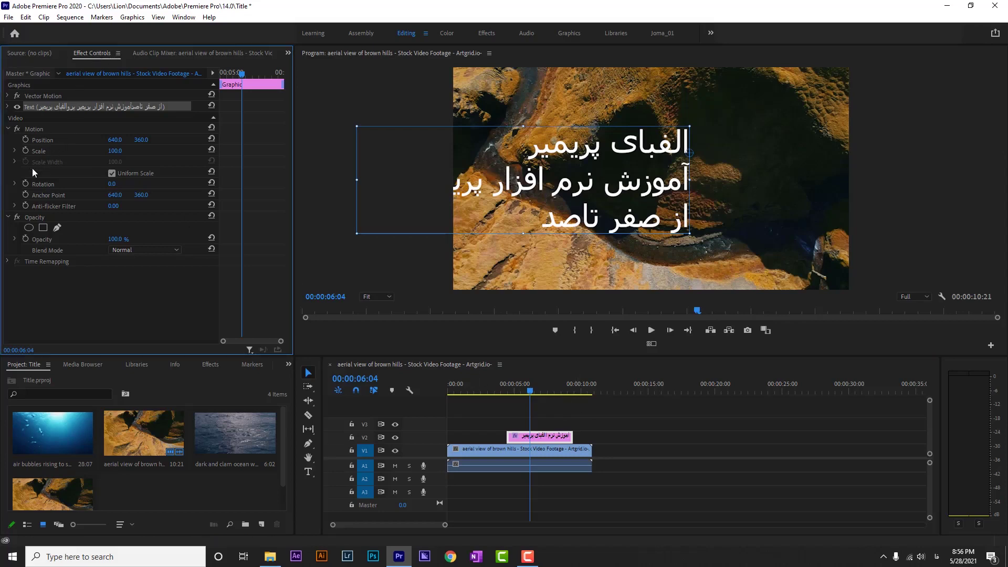
left_click(8, 107)
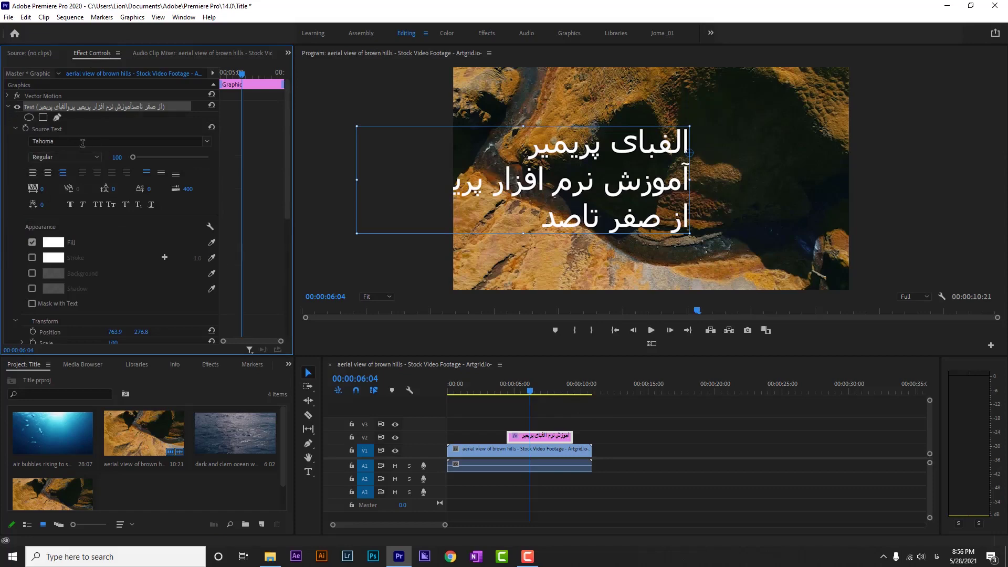
left_click(207, 141)
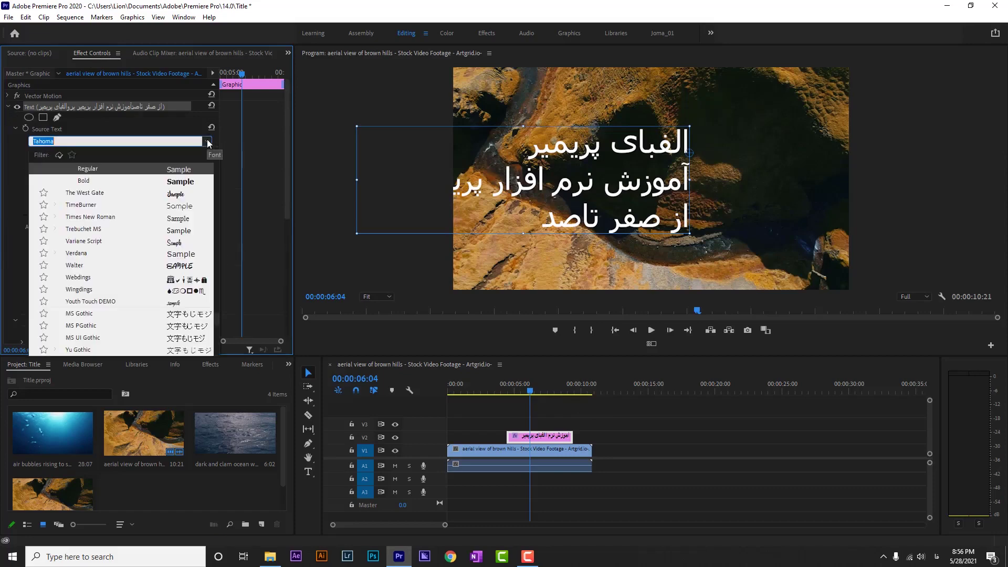
scroll(108, 213, "up", 5)
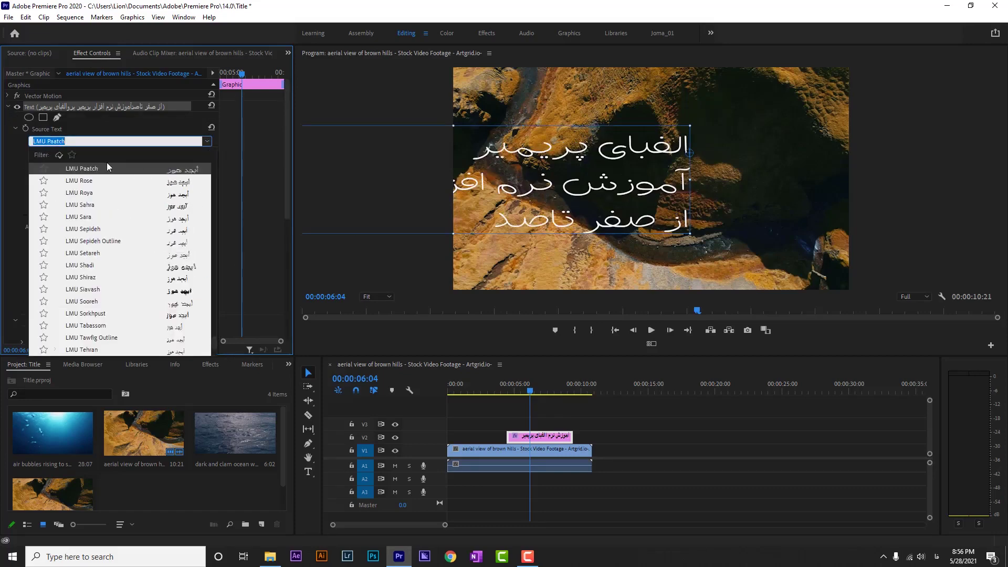
type("lal")
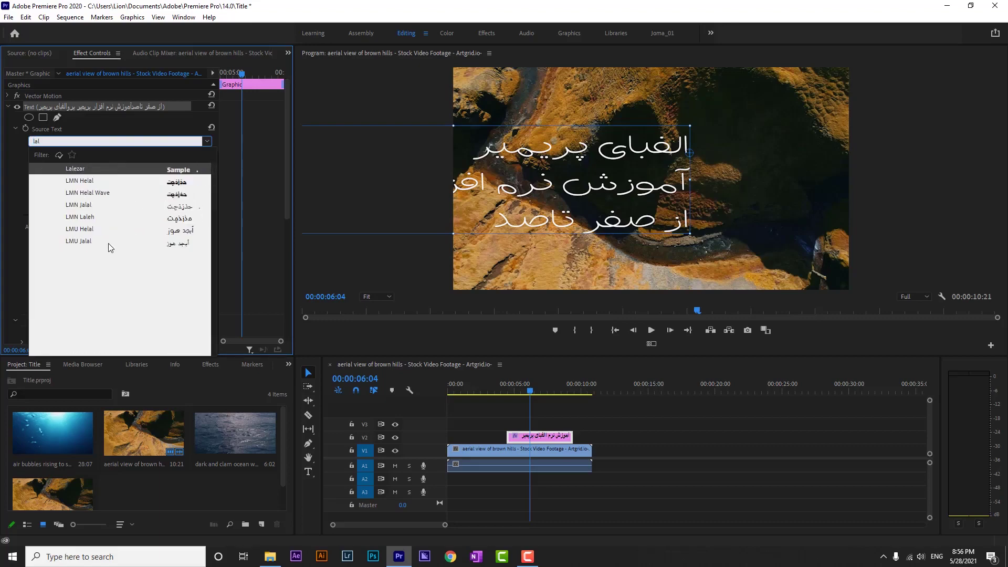
key("Return")
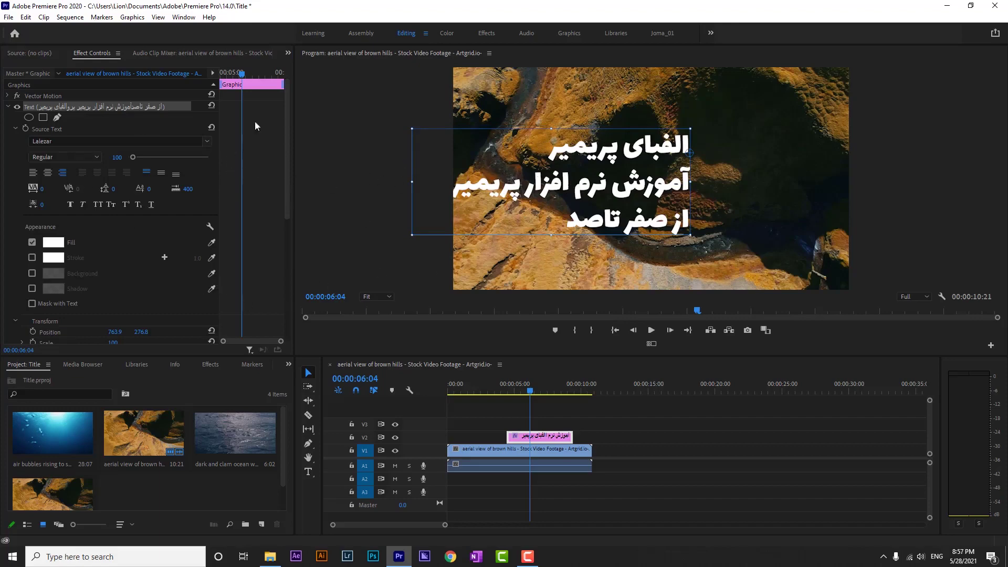
Step: Switch to the desktop and look at the install options for the Lalezar-Regular font file without installing it
left_click(945, 6)
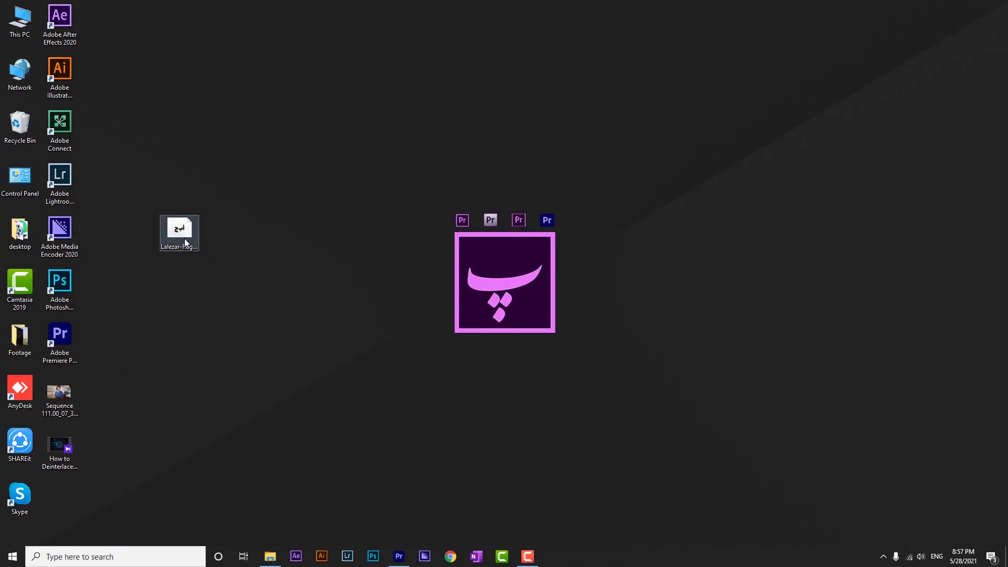
right_click(180, 230)
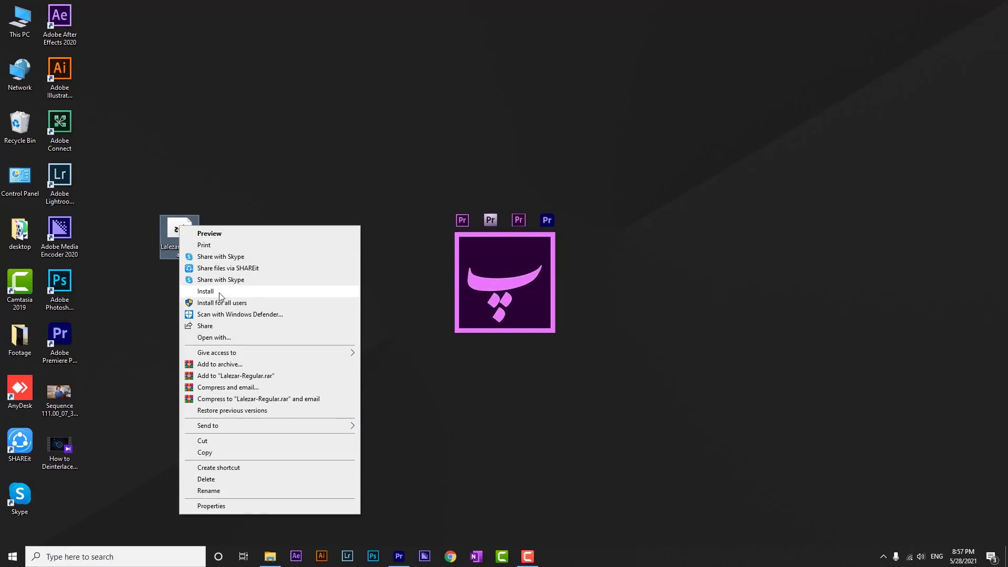
left_click(260, 204)
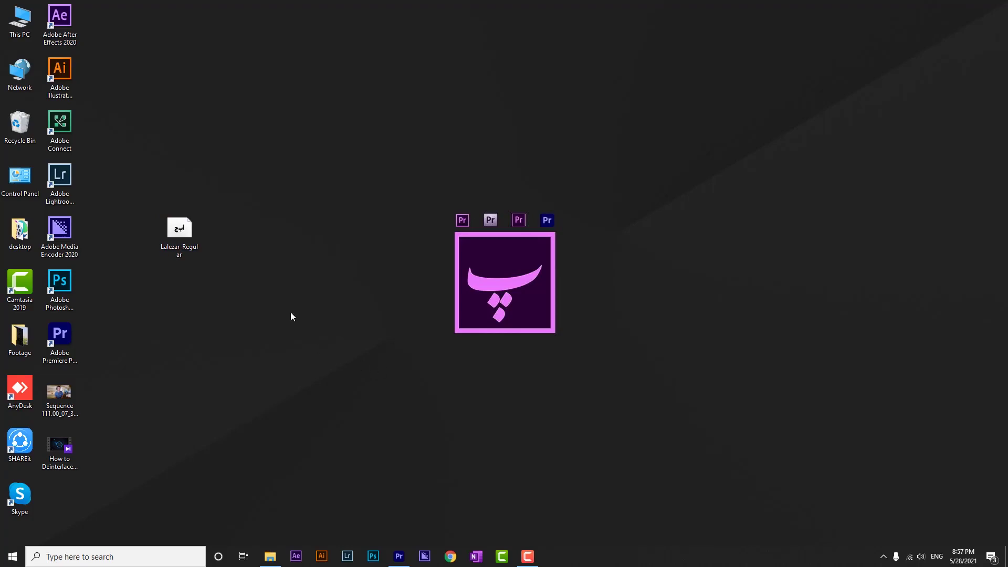
Step: Find the Control Panel, view the installed fonts in its Fonts folder, check the folder's paste option and close the window
left_click(61, 557)
type("control Panel")
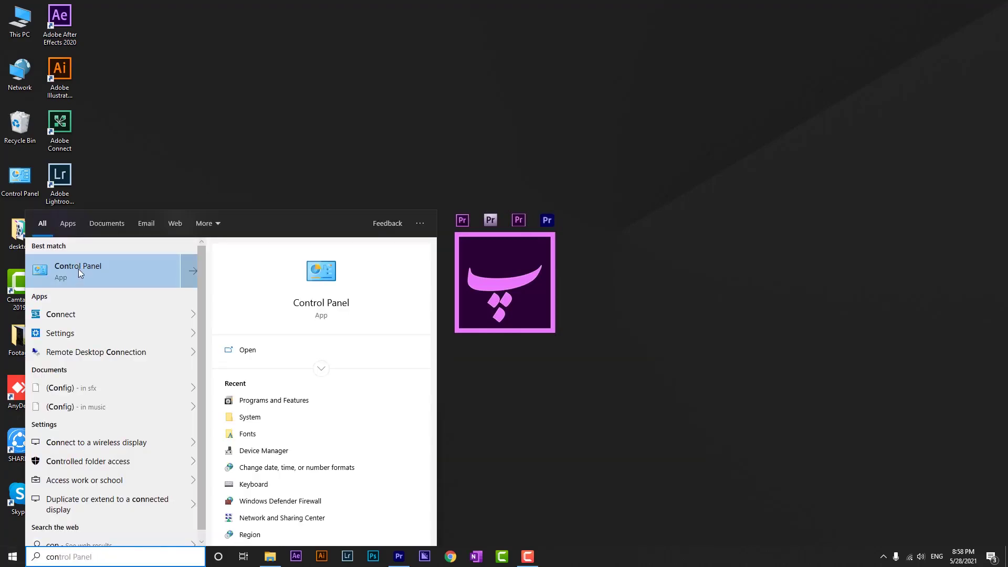
left_click(84, 266)
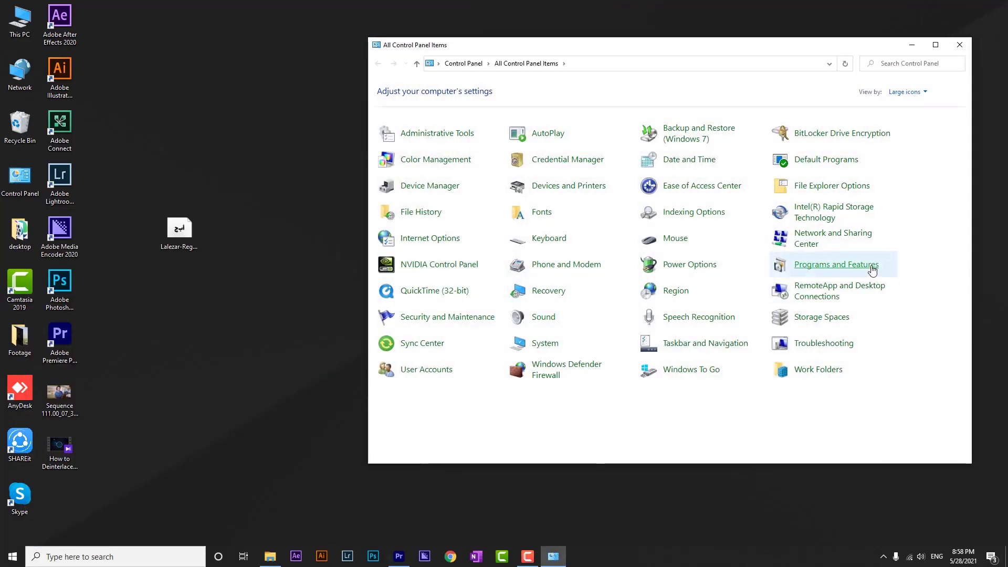
left_click(541, 215)
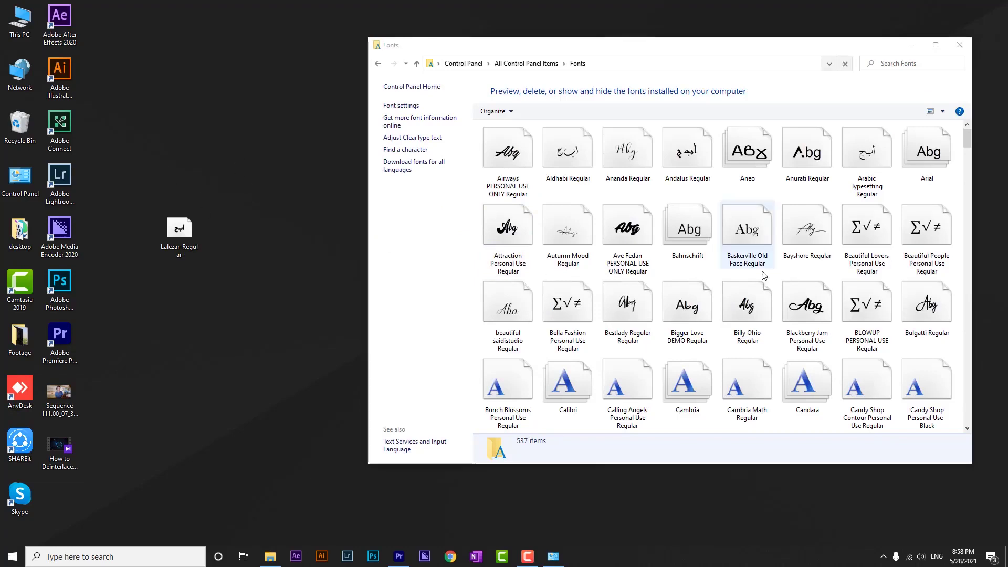
right_click(780, 276)
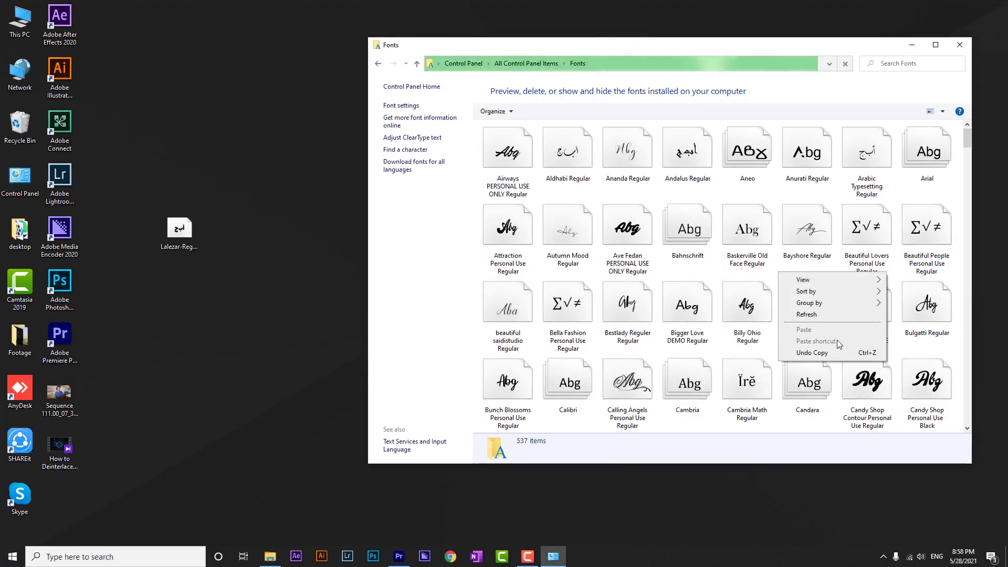
left_click(960, 45)
left_click(959, 45)
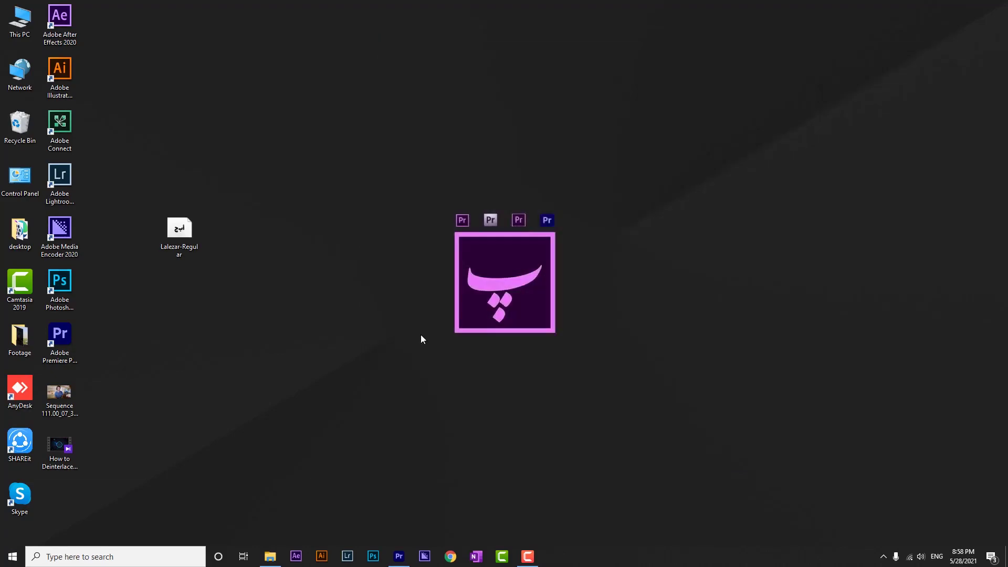
Step: Switch back to Premiere Pro and check which font styles Lalezar offers for the title's source text
left_click(390, 552)
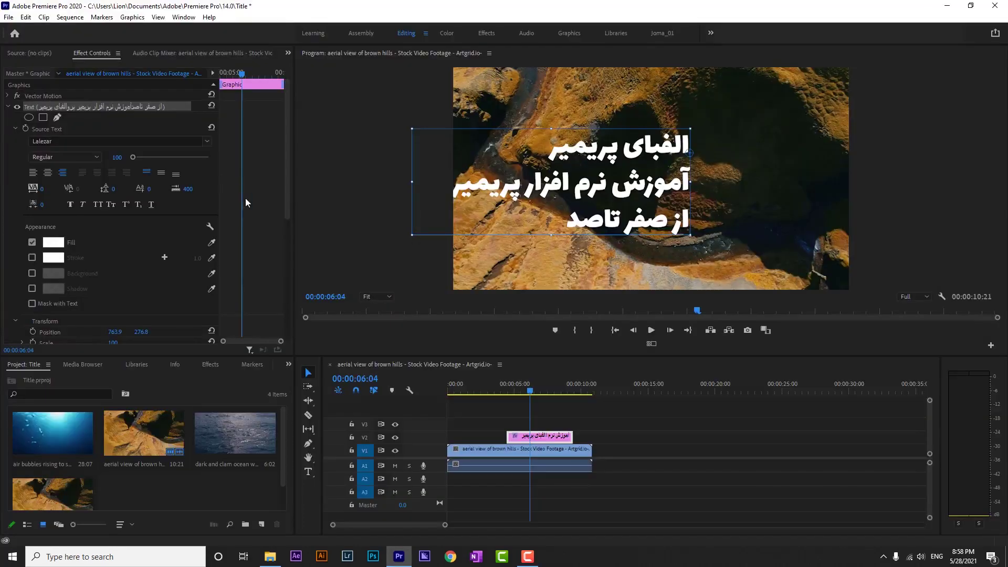
left_click(61, 156)
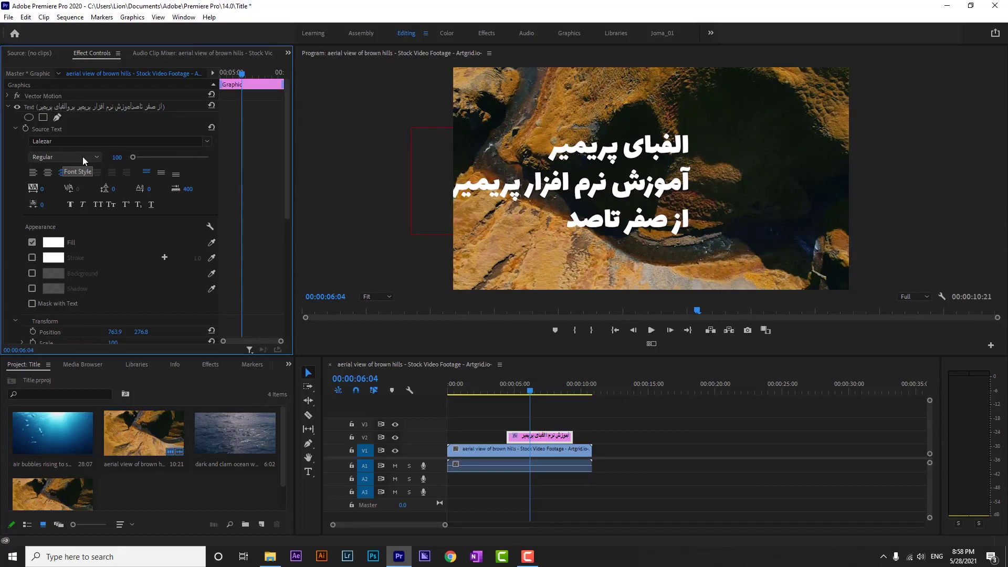
left_click(80, 157)
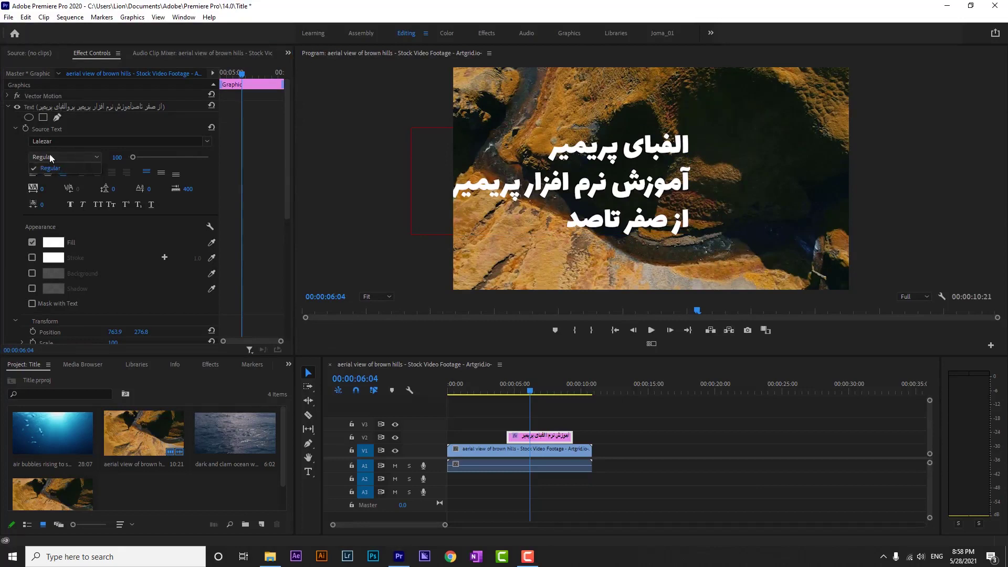
left_click(13, 145)
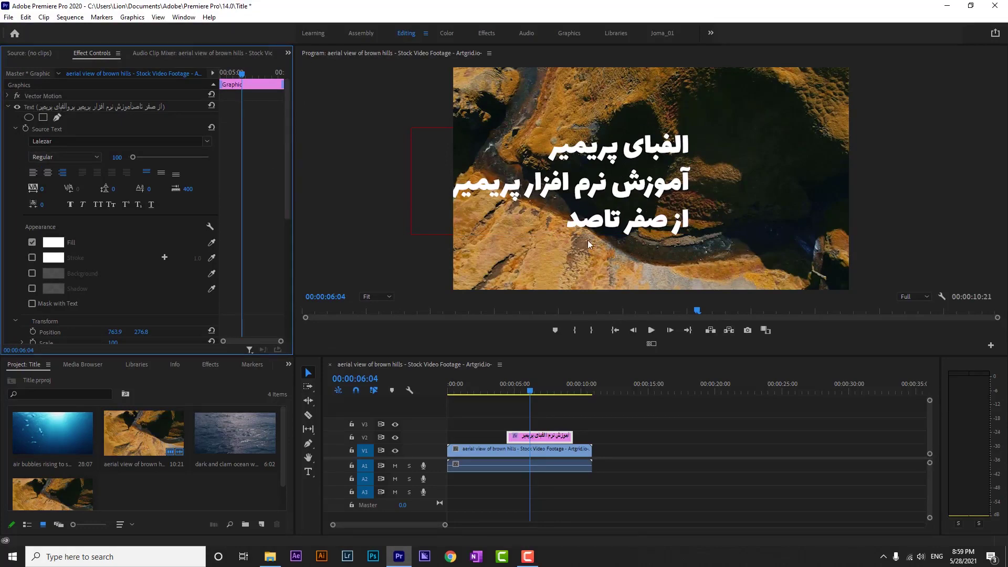
Step: Change the title's source text font to Kalameh Regular
left_click(86, 141)
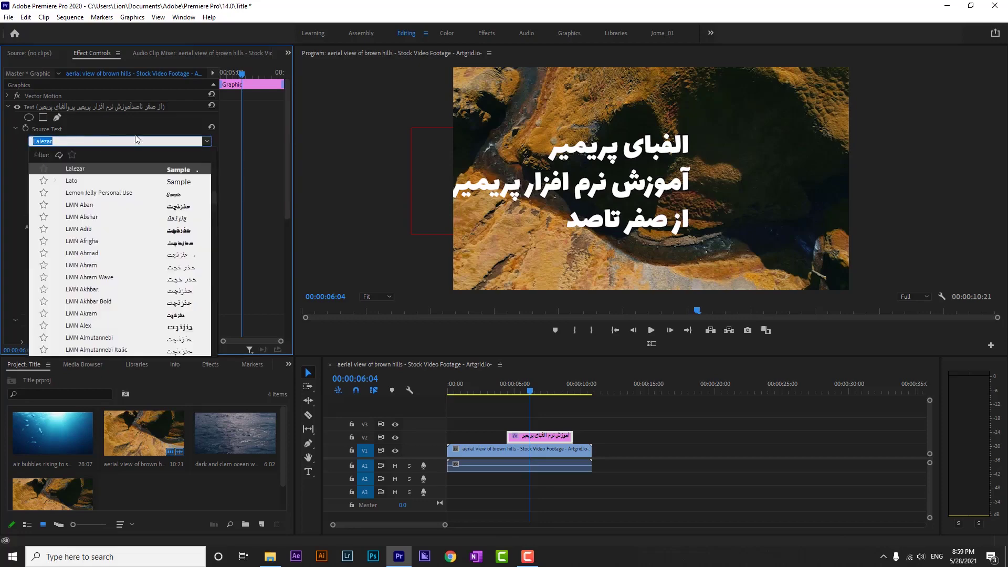
type("kalame")
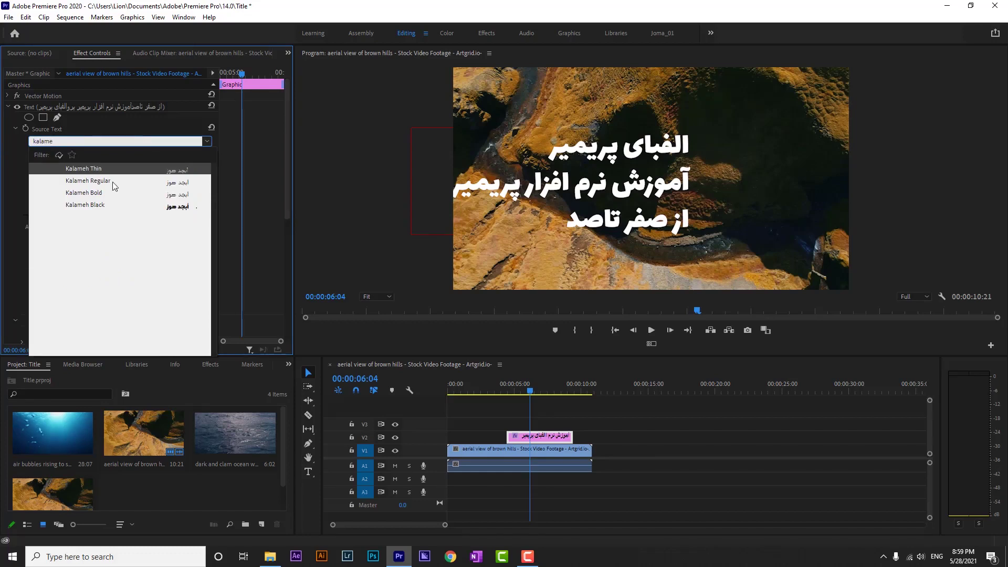
left_click(113, 182)
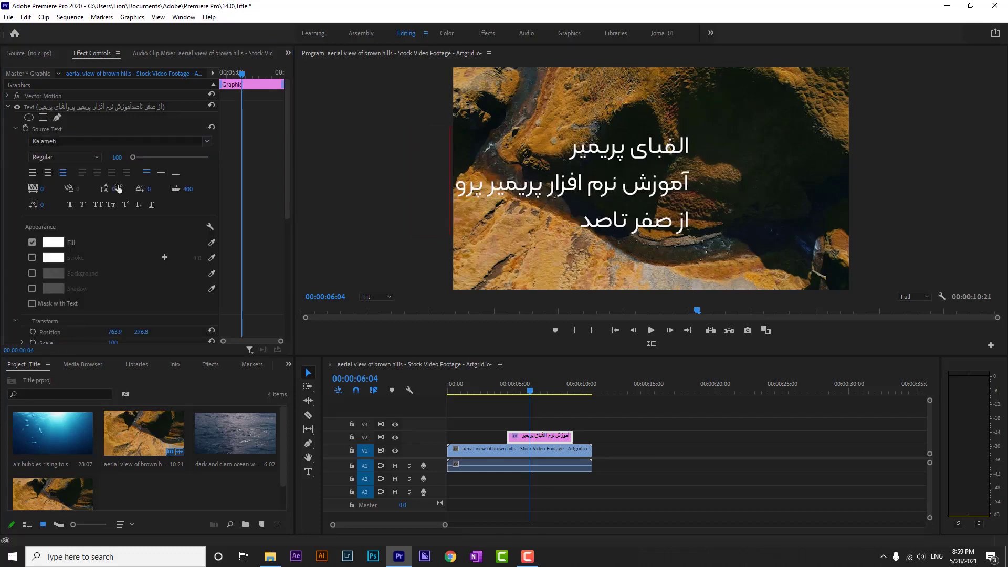
Step: Try the Thin and Bold font styles on the title, finally setting its Kalameh style to Black
left_click(90, 156)
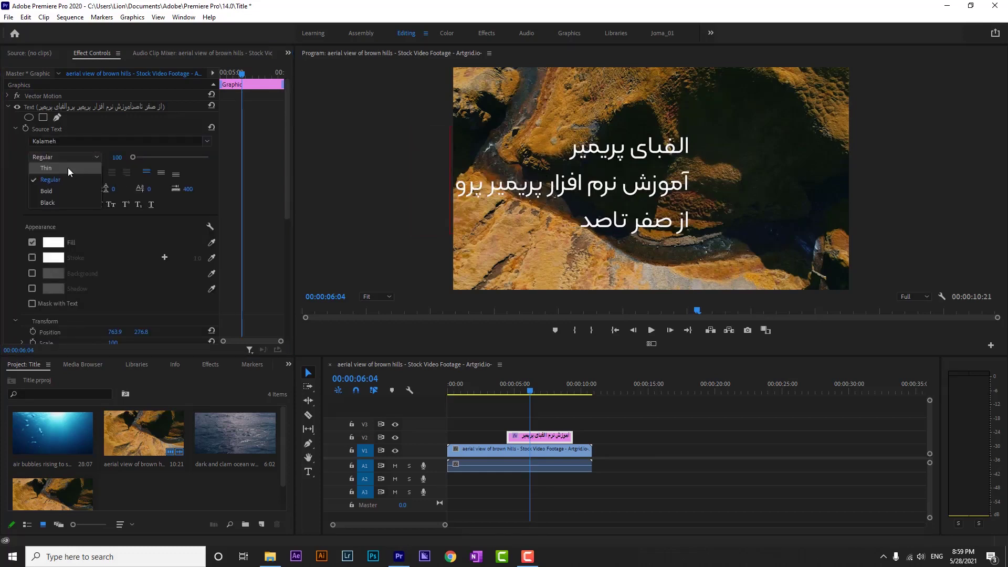
left_click(68, 168)
left_click(70, 156)
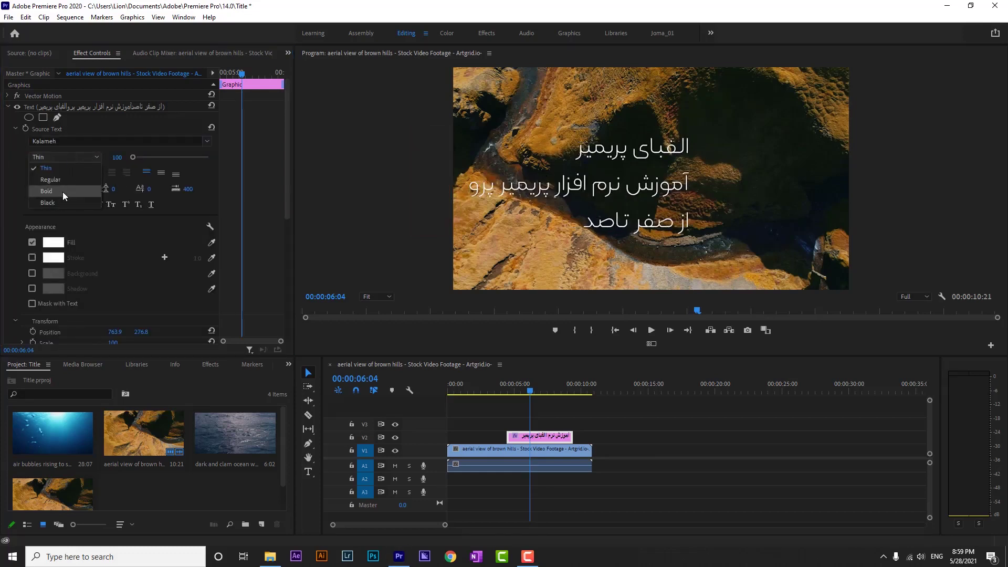
left_click(62, 191)
left_click(71, 157)
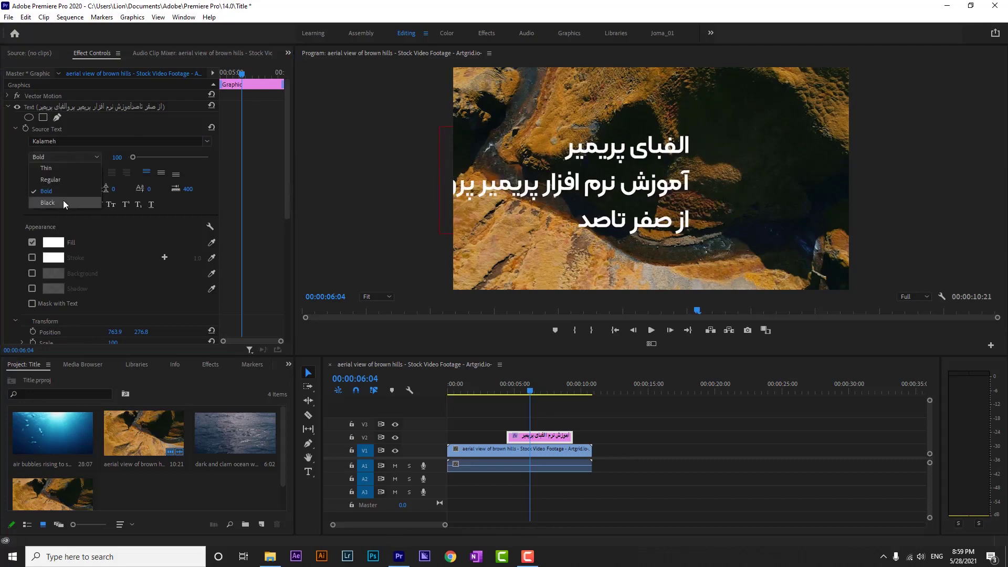
left_click(63, 202)
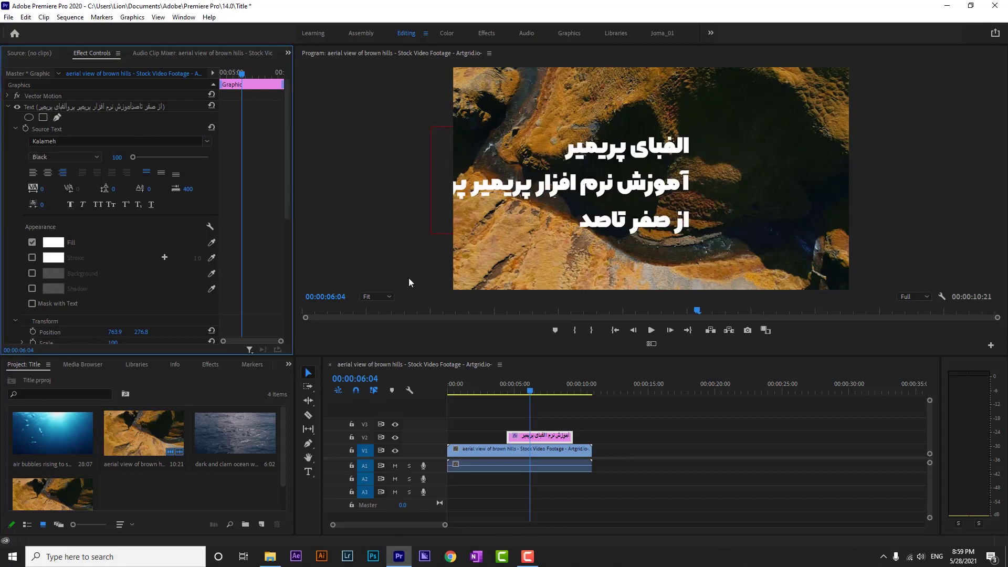
Step: Centre-align the lines of the title text
left_click(47, 172)
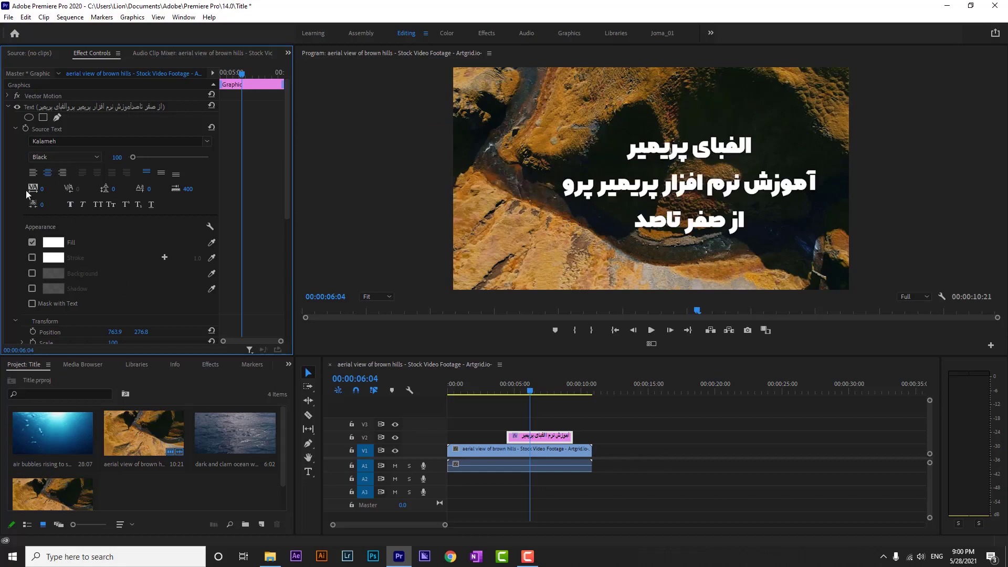
left_click_drag(42, 192, 75, 195)
left_click_drag(116, 193, 148, 193)
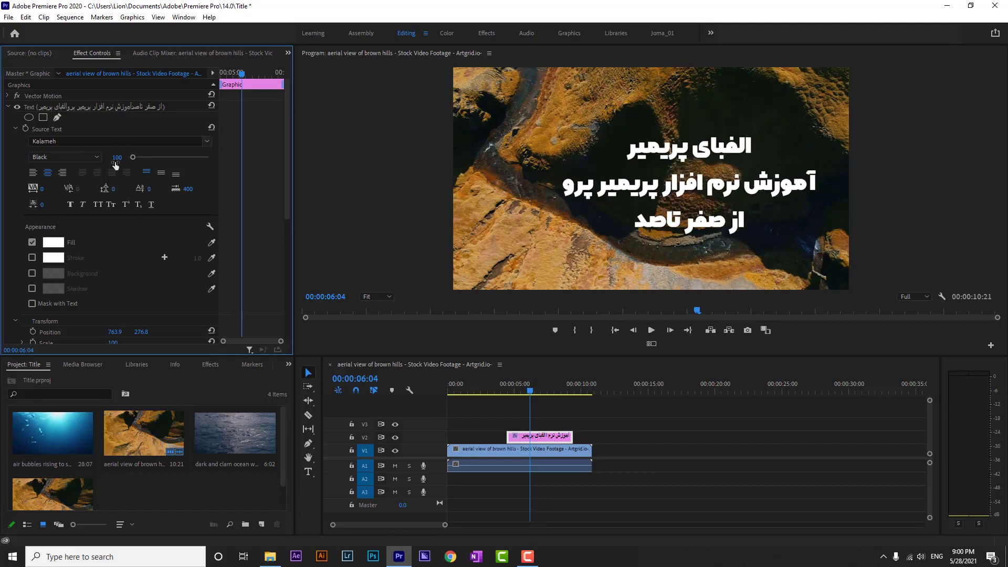
Step: Shift the title graphic left to the frame's horizontal centre using Vector Motion's position, and set the text's font size to 105
left_click(8, 96)
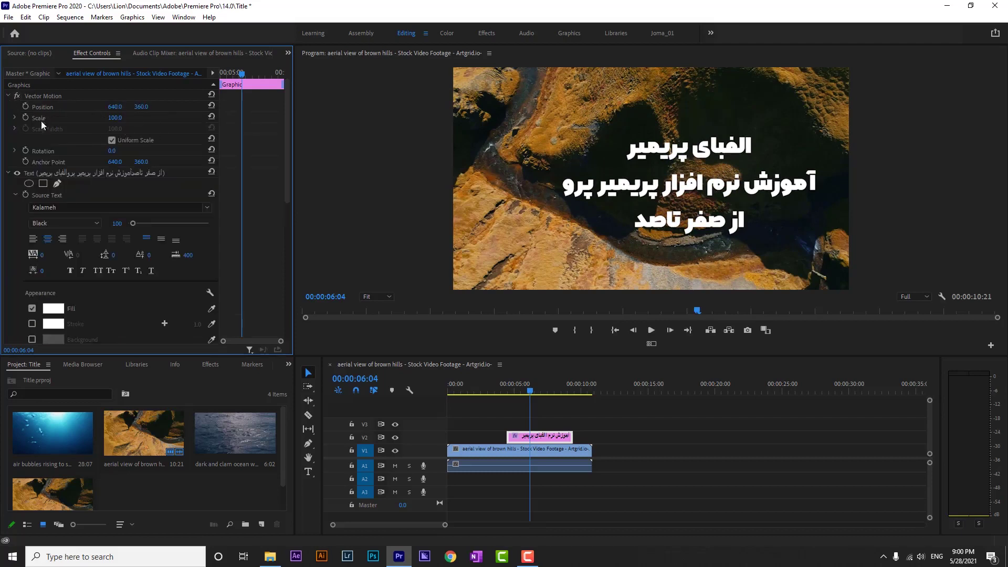
left_click_drag(114, 107, 102, 138)
left_click(9, 95)
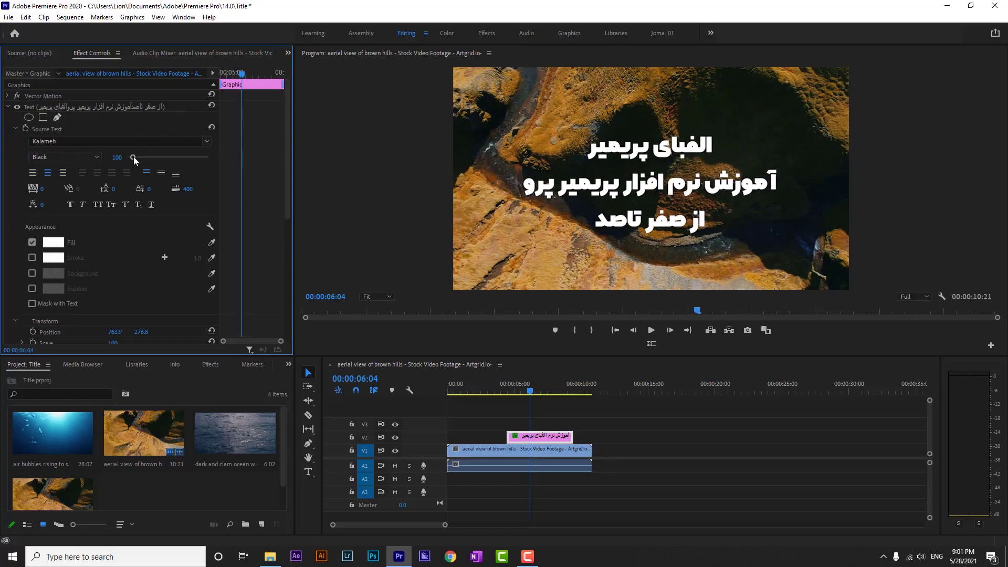
mouse_move(133, 156)
left_mouse_down()
mouse_move(154, 157)
mouse_move(133, 155)
left_mouse_up()
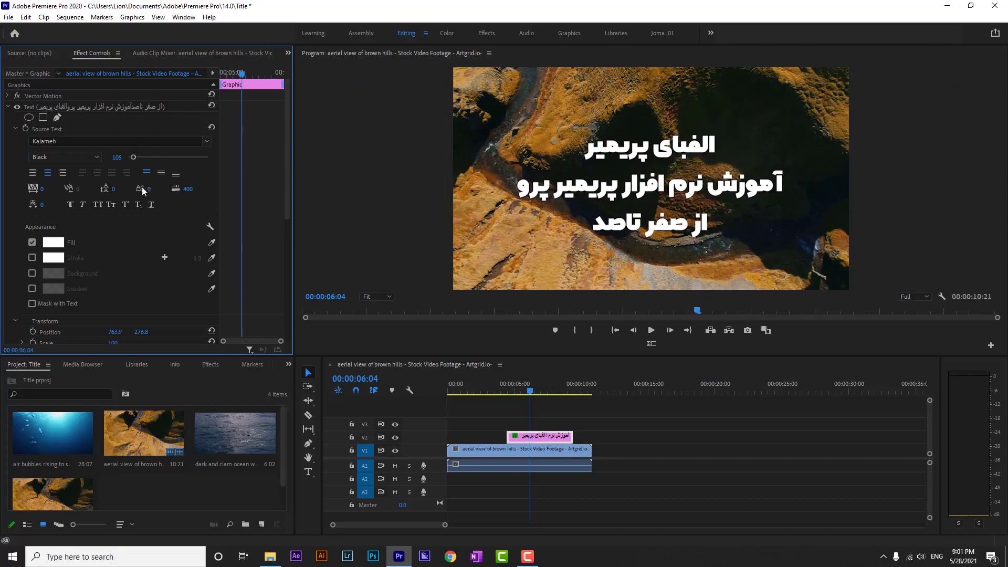
Step: Try the Faux Bold and Faux Italic styles on the title text and turn them off again
scroll(142, 191, "down", 1)
left_click(70, 189)
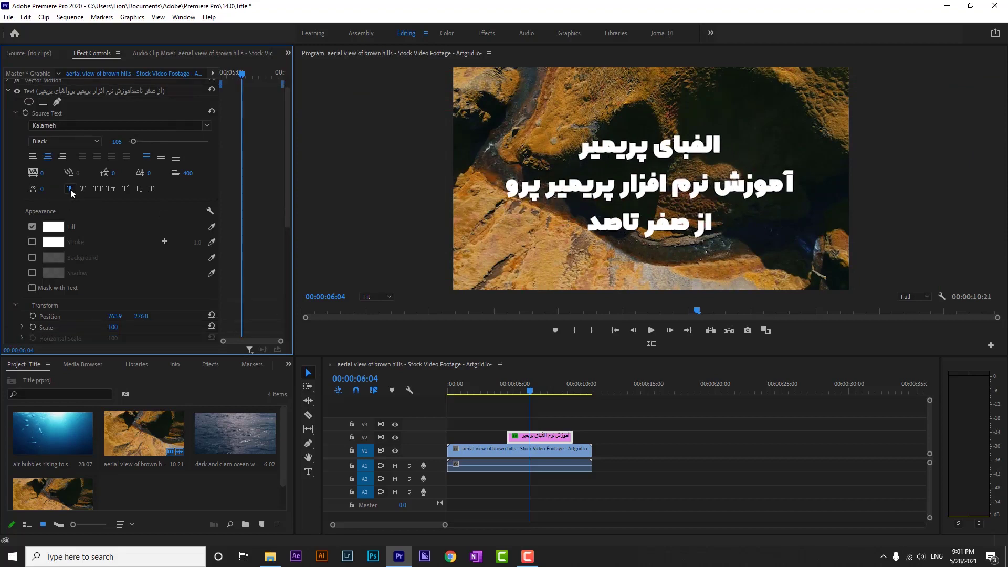
left_click(71, 189)
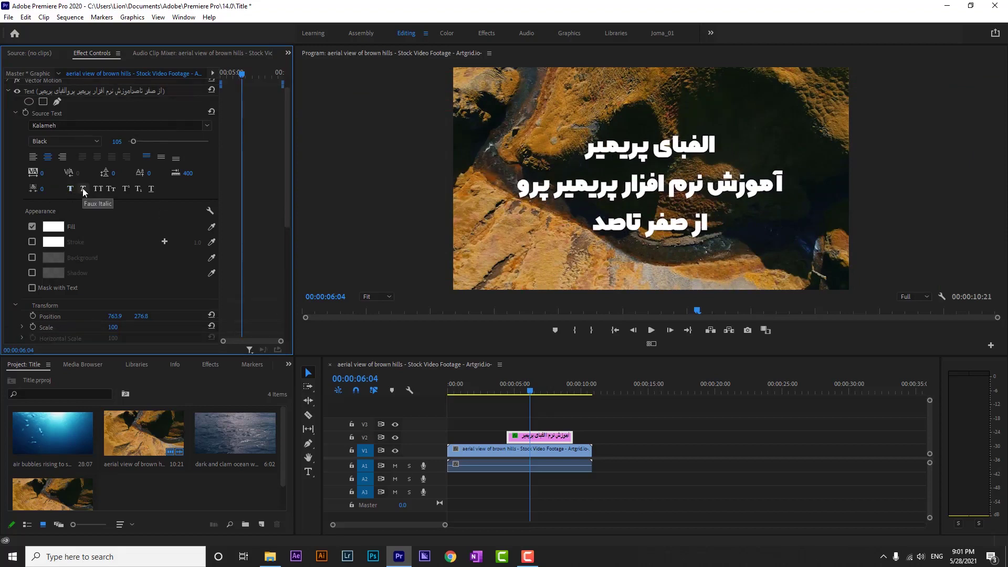
left_click(83, 189)
Step: Change the title text's fill colour to red C30000
left_click_drag(287, 105, 287, 153)
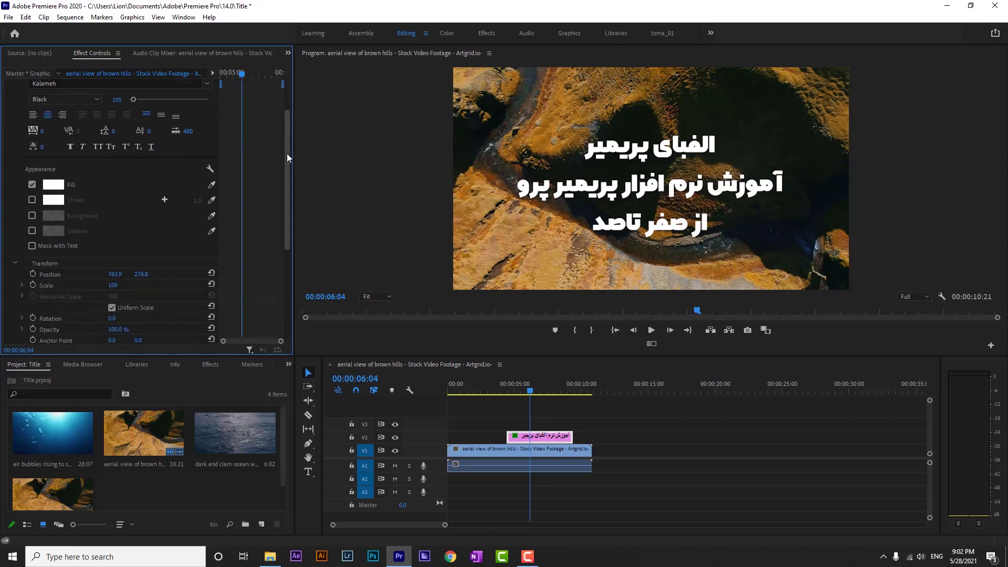
left_click(54, 182)
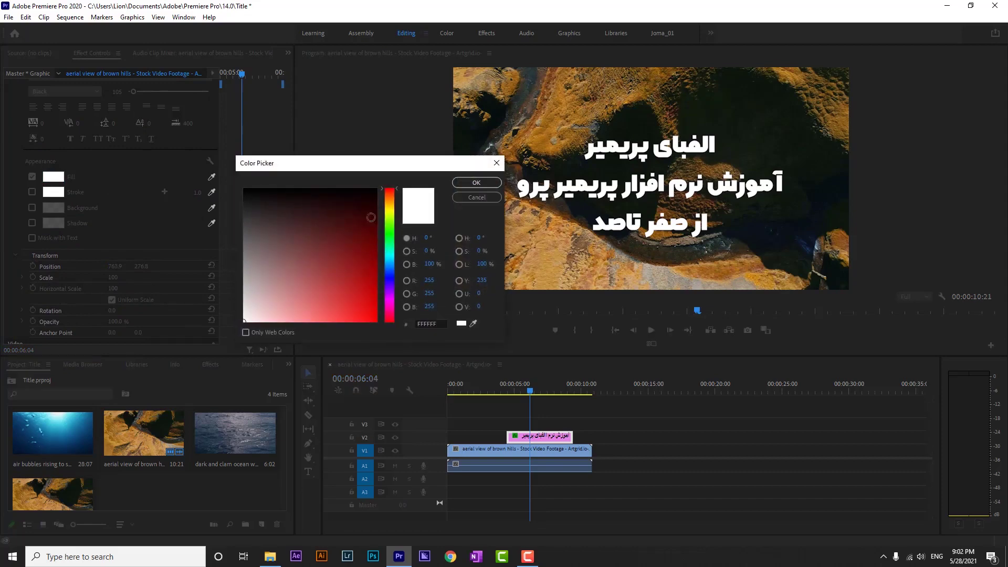
left_click(376, 280)
left_click_drag(396, 282, 404, 284)
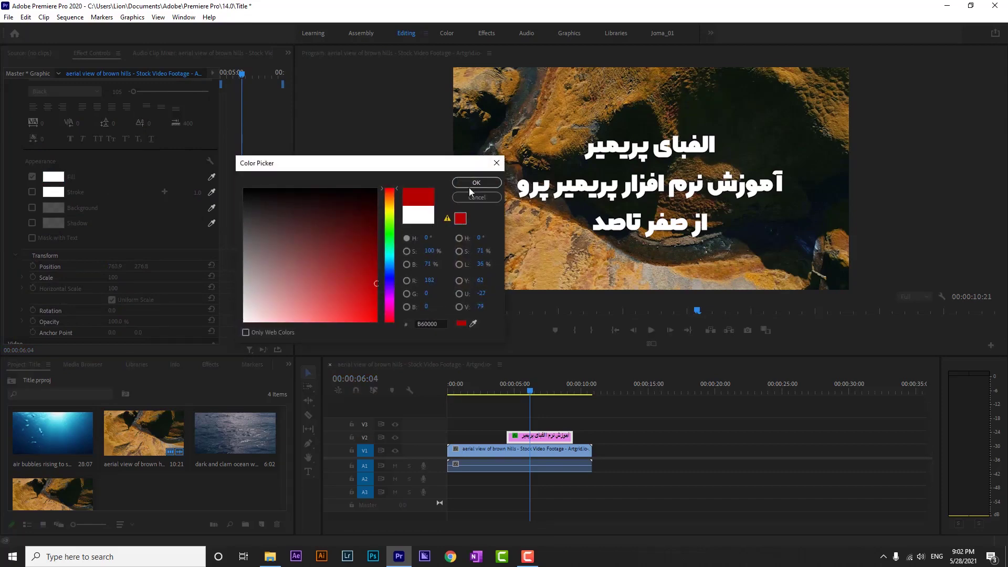
left_click(376, 290)
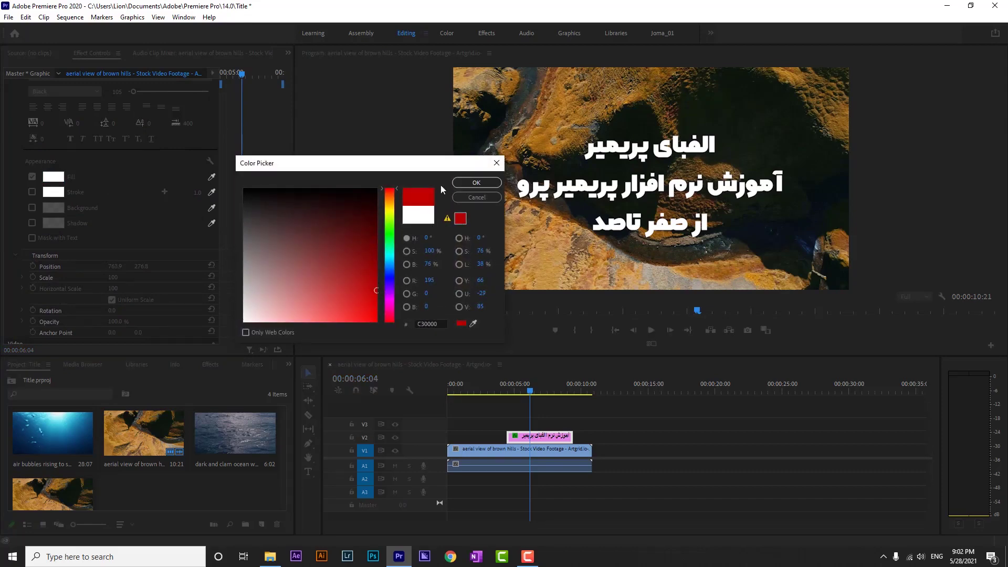
left_click(469, 183)
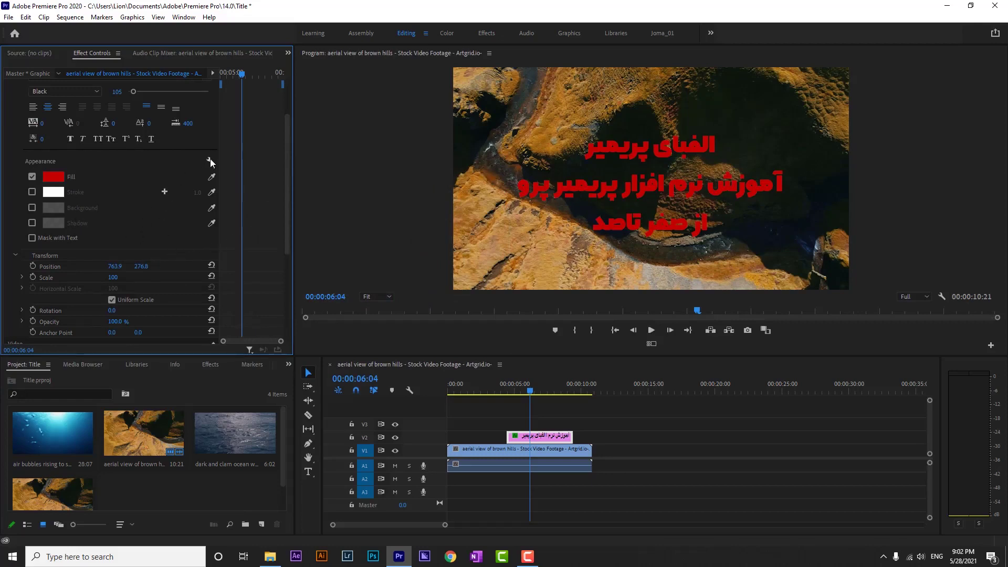
Step: Add a white FFFFFF stroke to the title text and set its width to 3
left_click(32, 192)
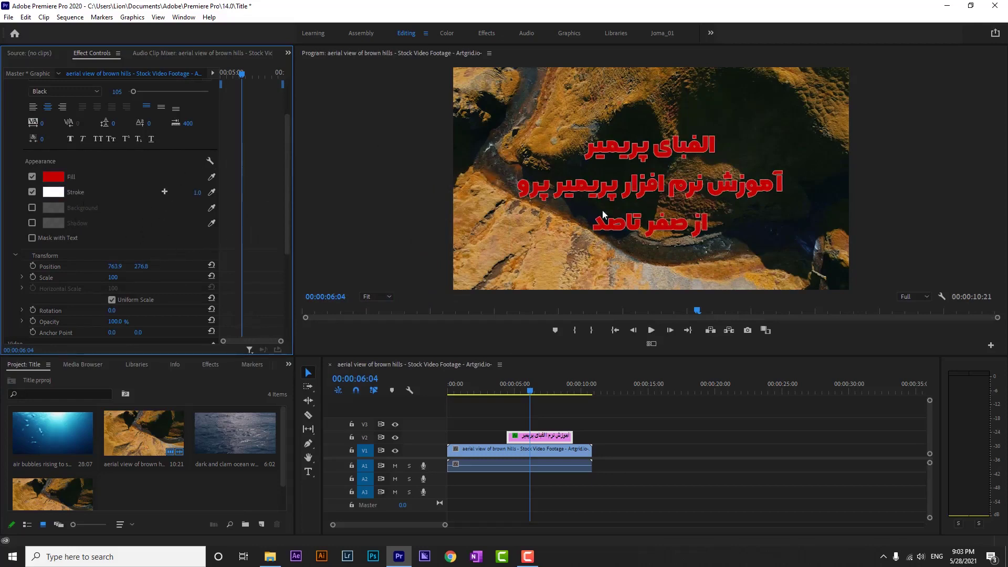
left_click(53, 192)
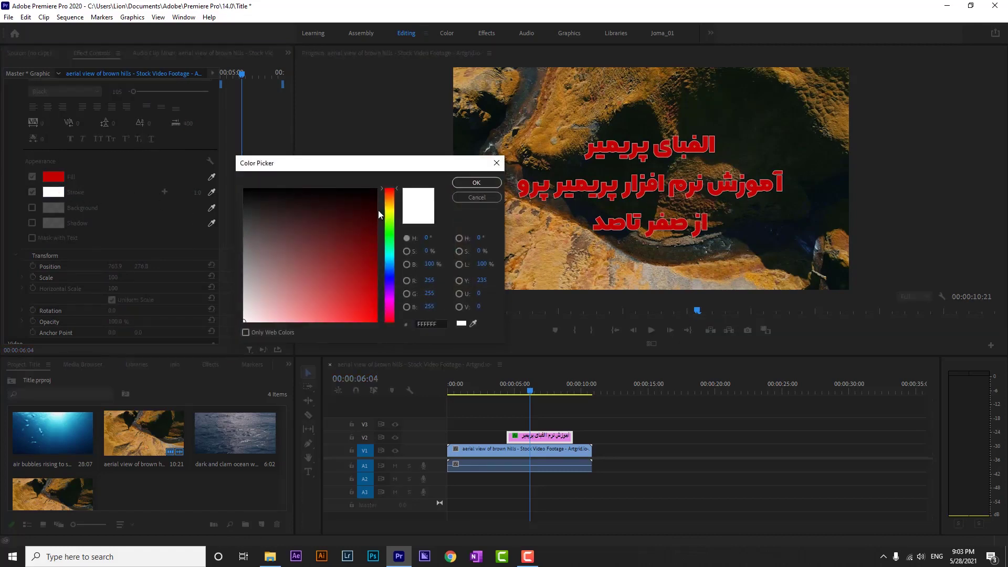
left_click(483, 183)
left_click(190, 191)
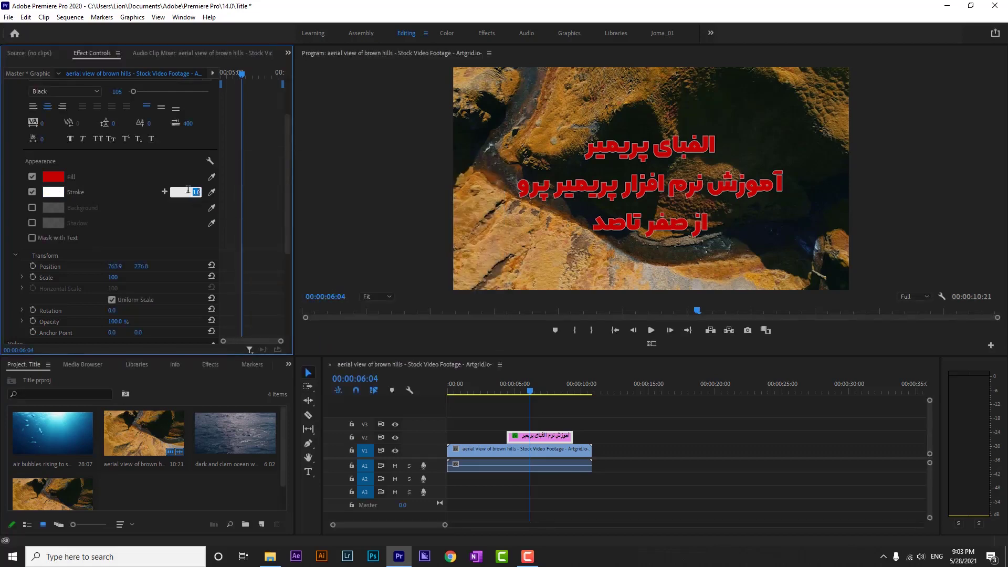
key("Up")
key("Up")
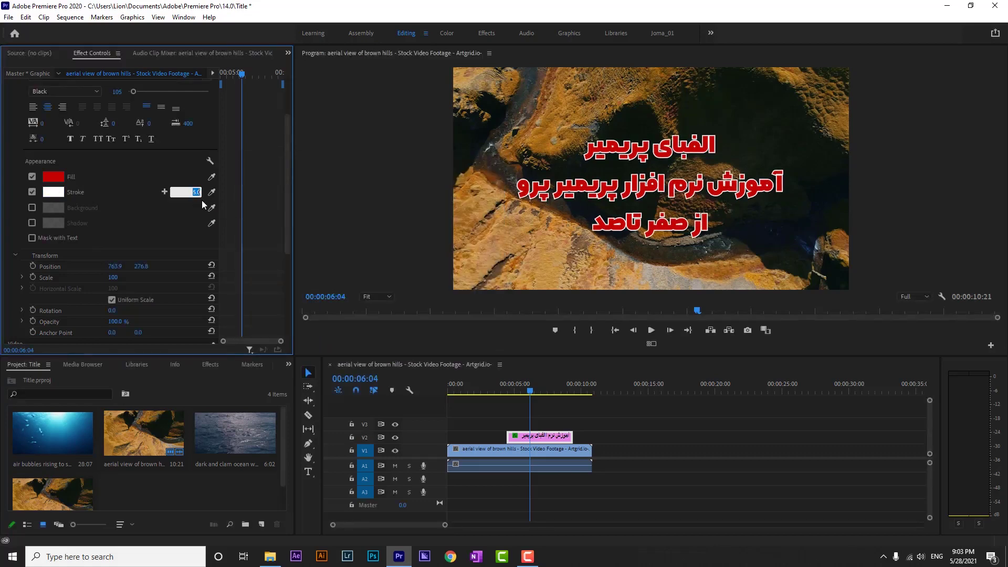
key("Down")
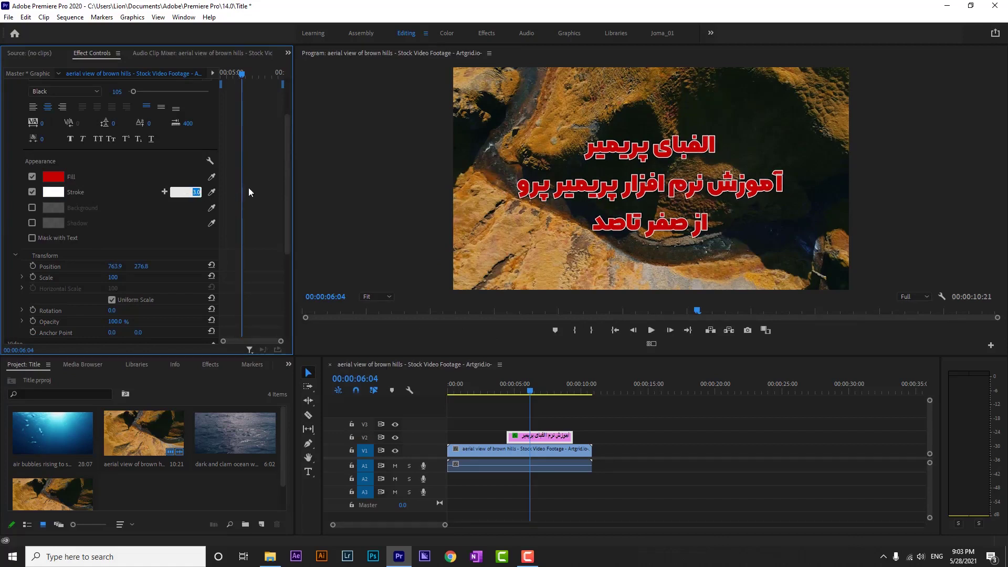
key("Return")
Step: Sample a bright pinkish red with the eyedropper as the title text's fill colour
left_click(213, 179)
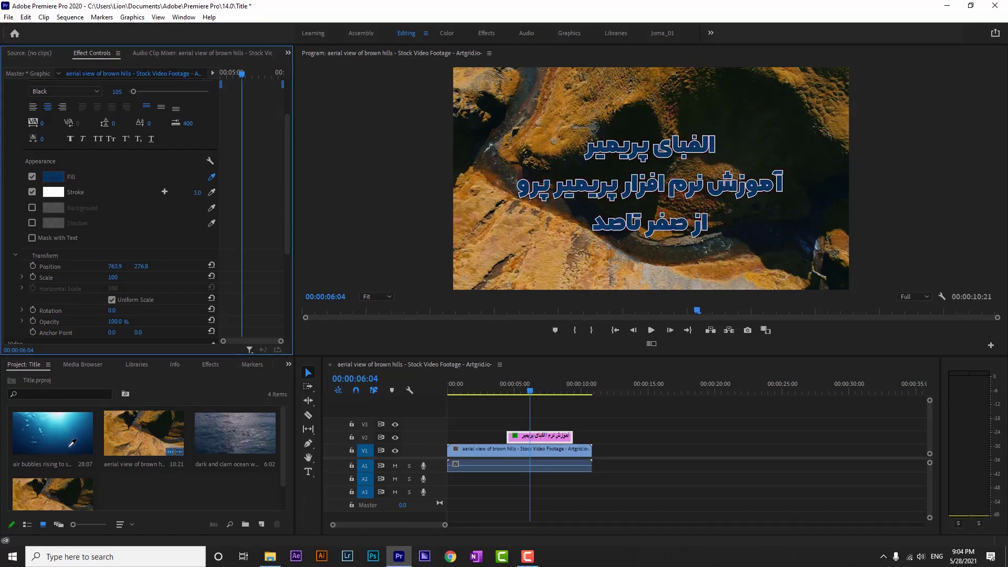
key("Escape")
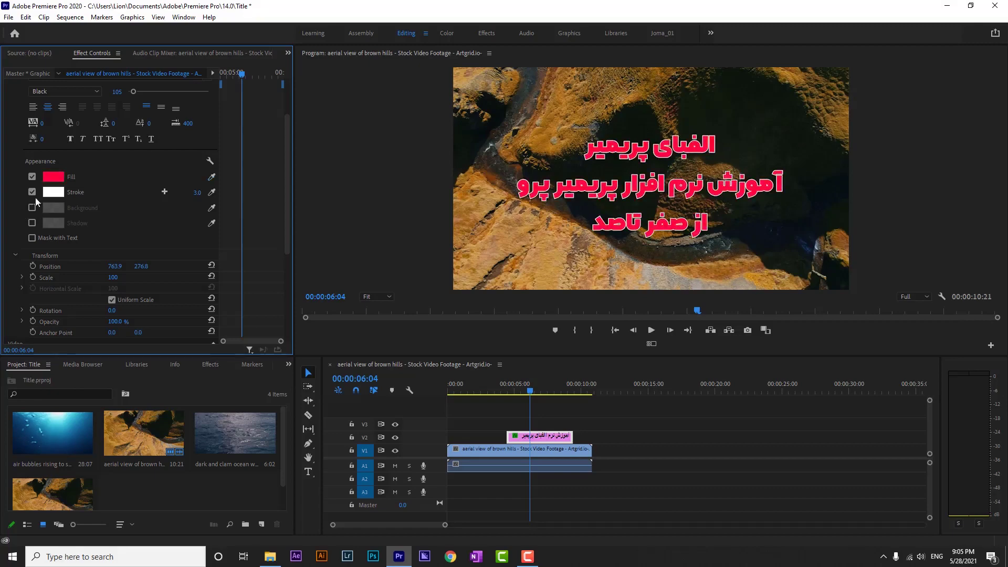
Step: Try a background behind the title text at 64% opacity and turn it off again
left_click(32, 208)
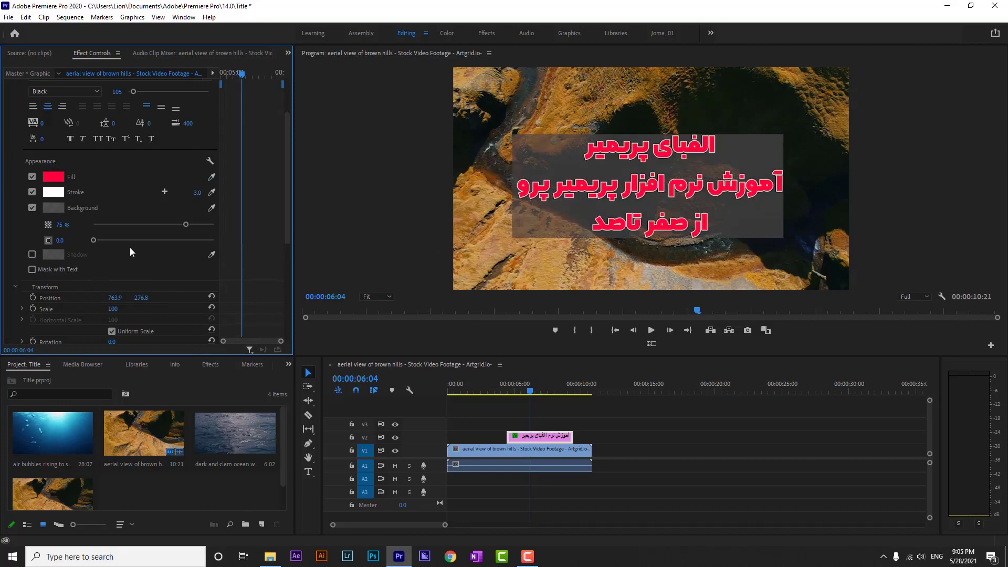
mouse_move(186, 225)
left_mouse_down()
mouse_move(83, 224)
mouse_move(211, 225)
mouse_move(125, 226)
mouse_move(171, 225)
left_mouse_up()
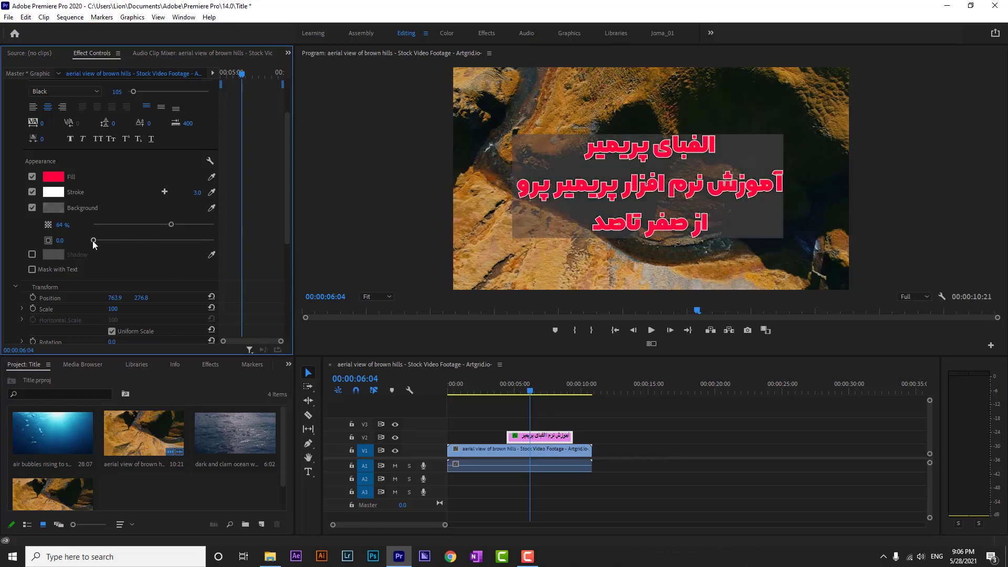
mouse_move(94, 240)
left_mouse_down()
mouse_move(247, 238)
mouse_move(85, 239)
left_mouse_up()
left_click(32, 208)
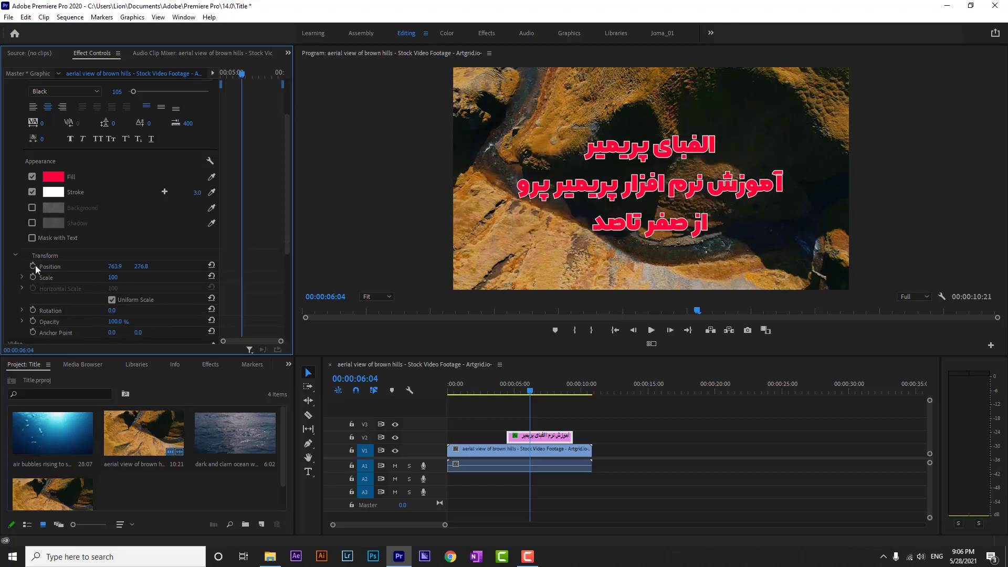
Step: Add a white FFFFFF shadow to the title text with 100% opacity and a distance of about 21.7
left_click(32, 222)
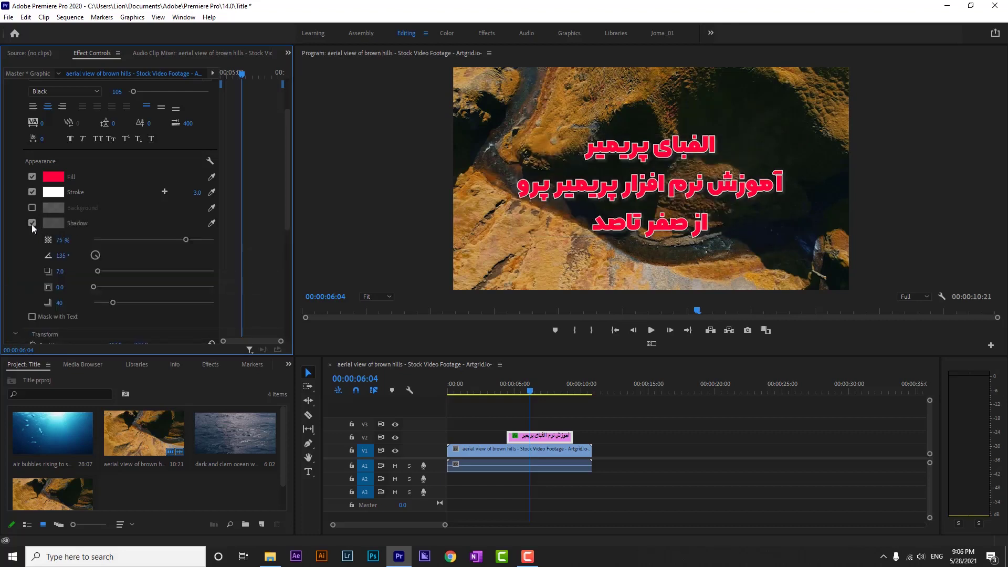
mouse_move(95, 272)
left_mouse_down()
mouse_move(188, 274)
mouse_move(92, 273)
mouse_move(106, 273)
left_mouse_up()
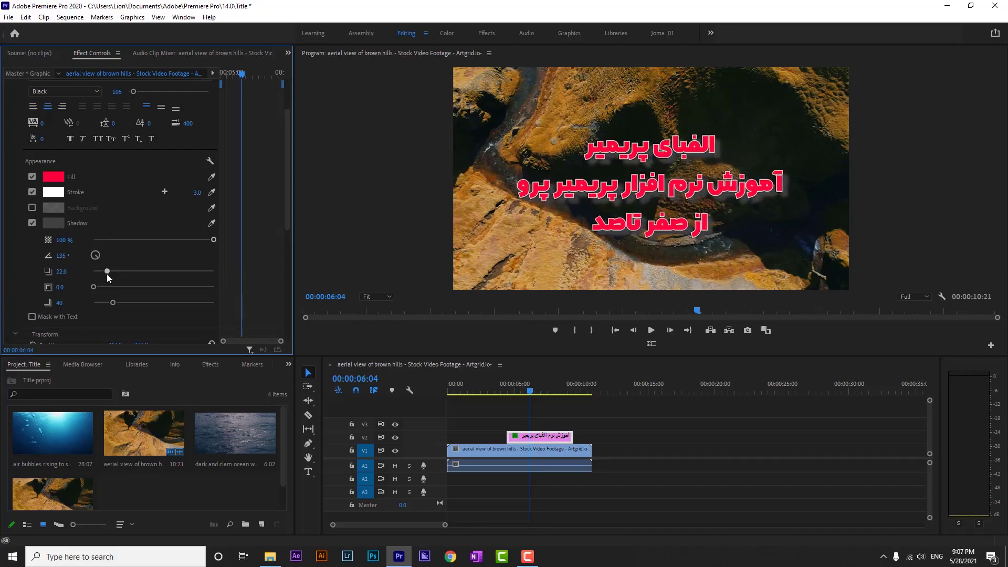
left_click(53, 223)
left_click_drag(348, 234, 210, 339)
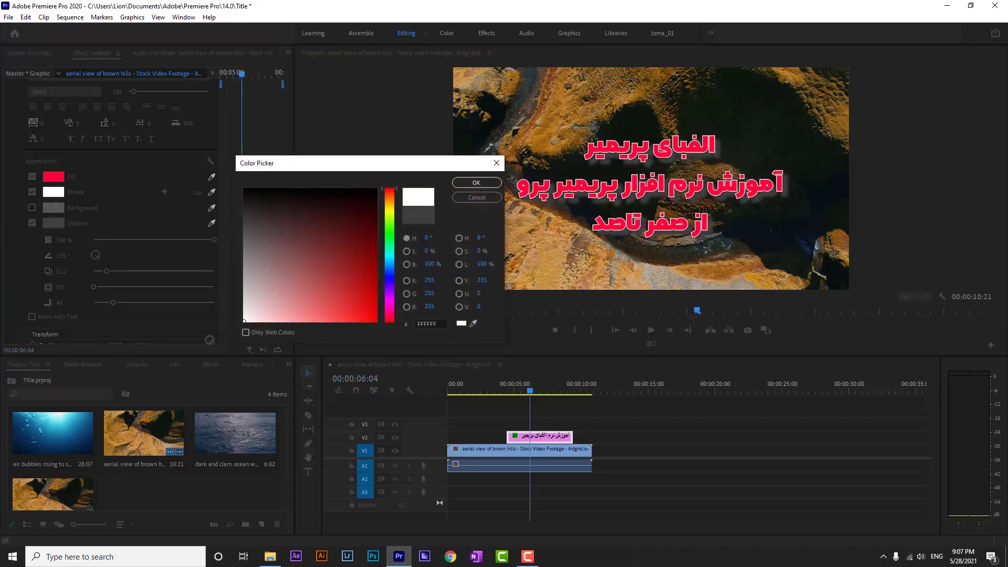
left_click(476, 183)
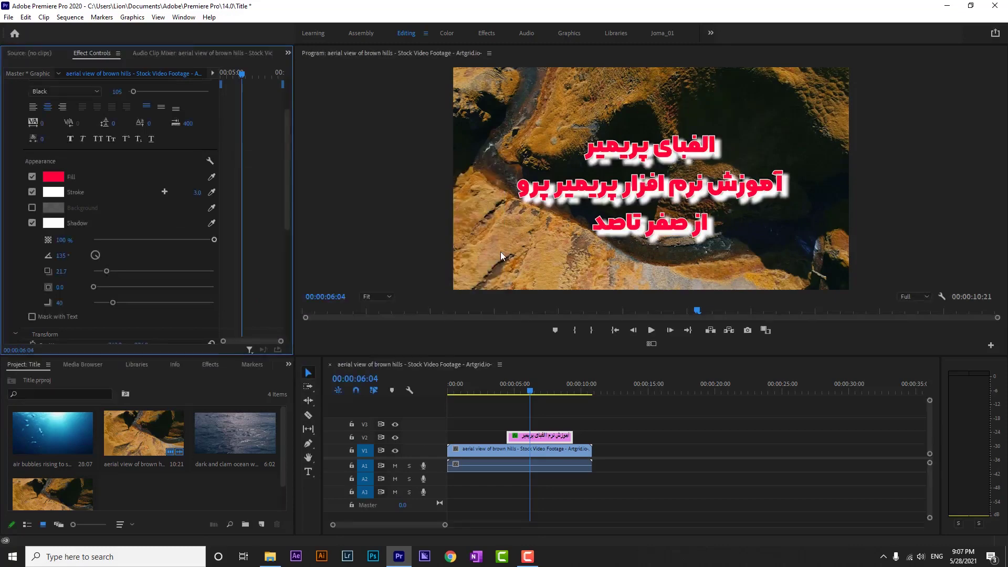
Step: Enable the text background again and soften the shadow with 34% opacity, a 2x127° angle and a larger blur
left_click(32, 208)
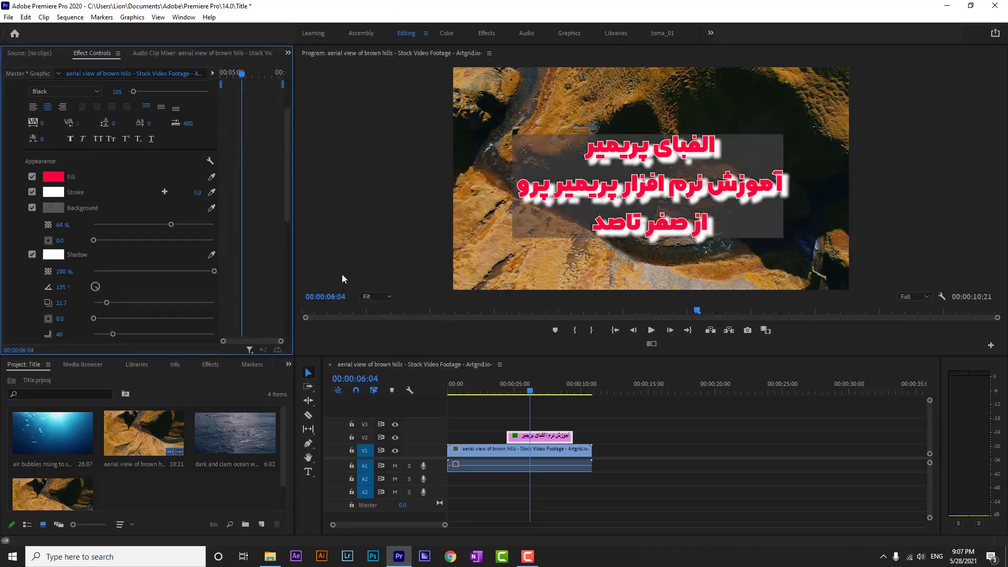
scroll(159, 239, "down", 2)
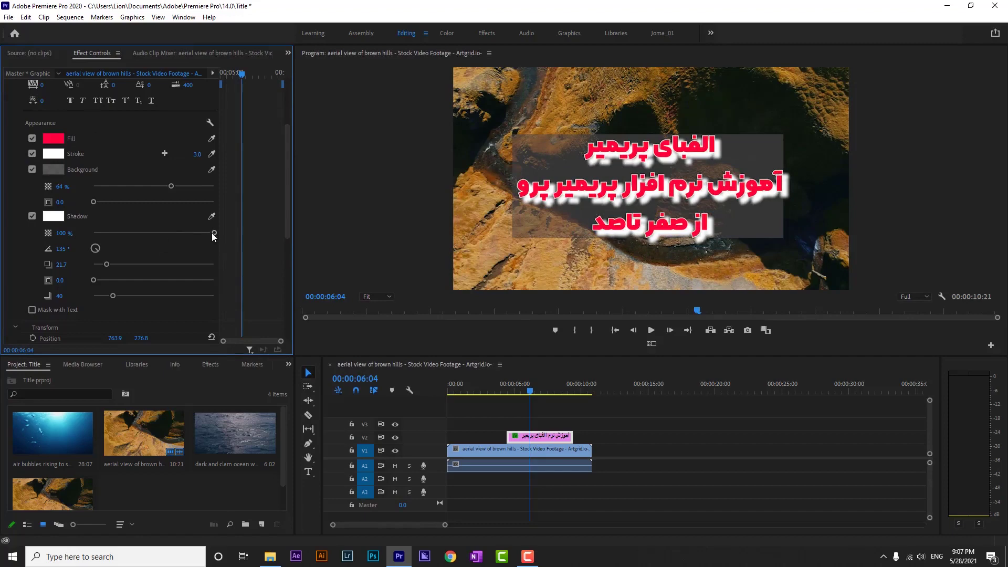
left_click_drag(212, 232, 158, 300)
left_click_drag(93, 280, 168, 297)
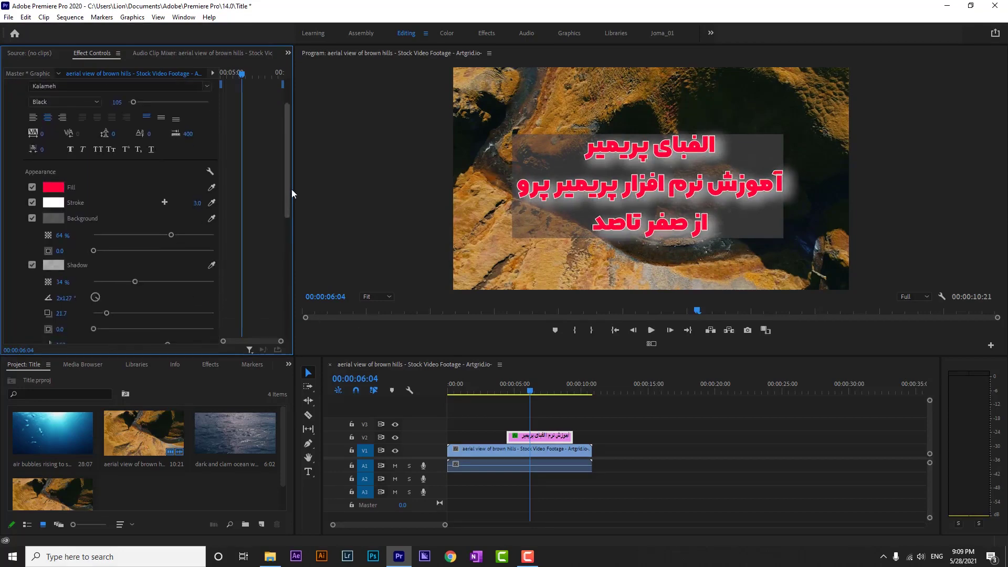
Step: Turn off the title text's shadow, background and stroke
left_click(32, 220)
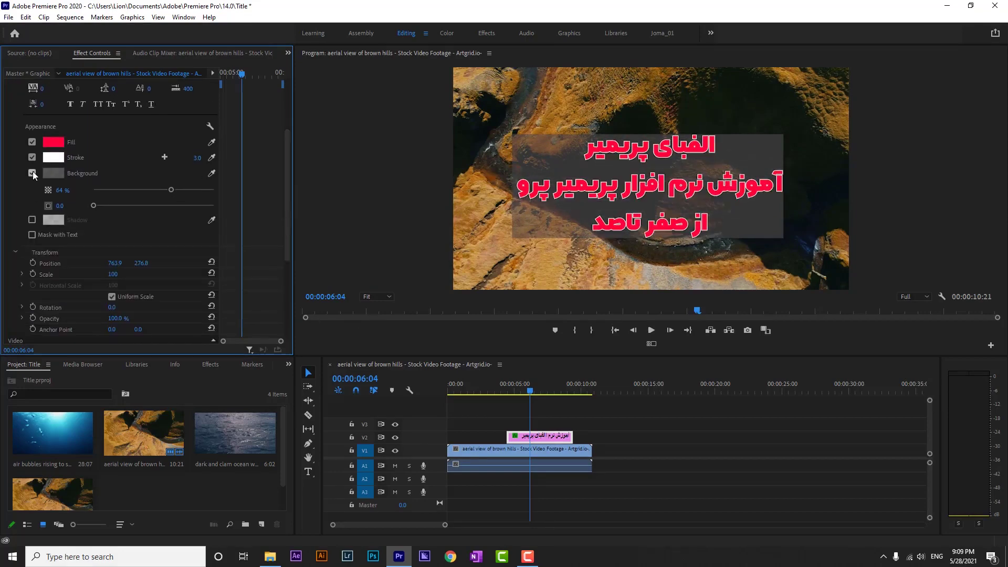
left_click(32, 173)
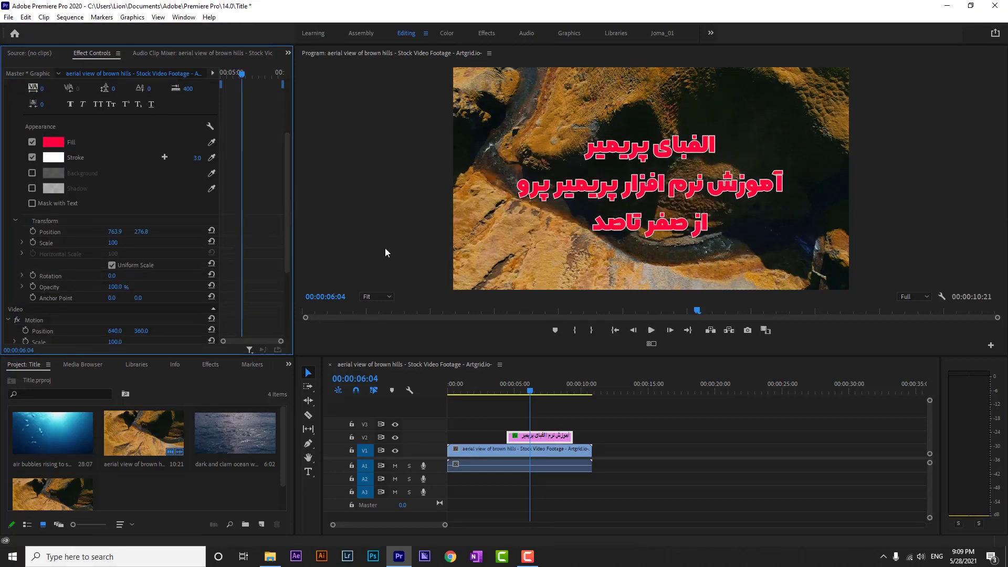
left_click(32, 157)
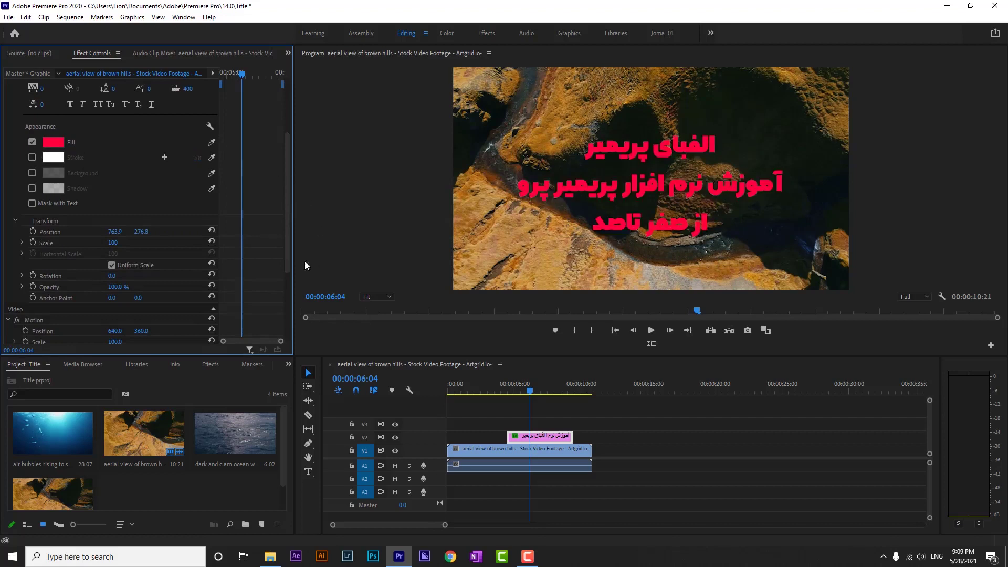
Step: Enable opacity keyframing on the title clip and place a 0% keyframe at the clip's start
scroll(289, 175, "up", 4)
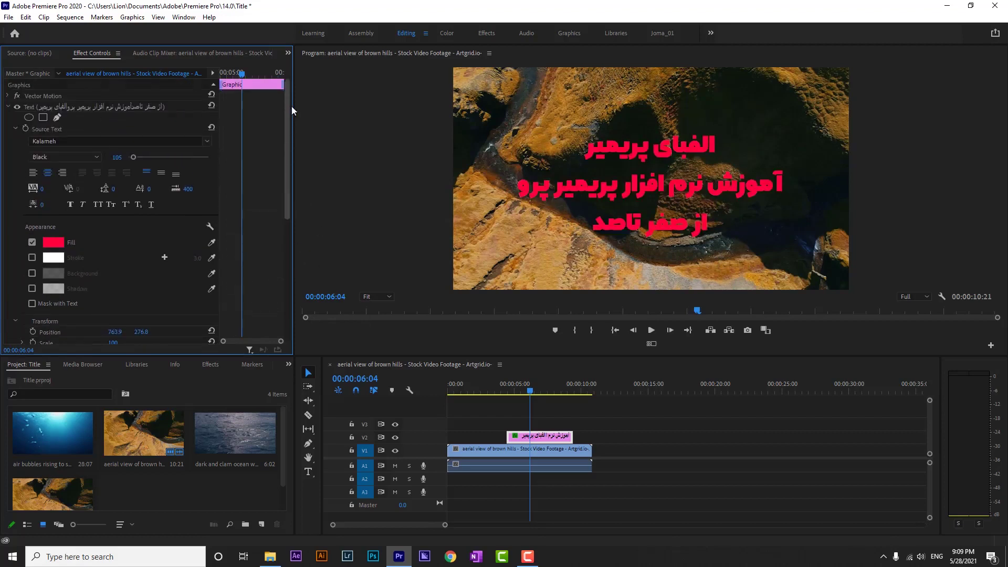
left_click(8, 107)
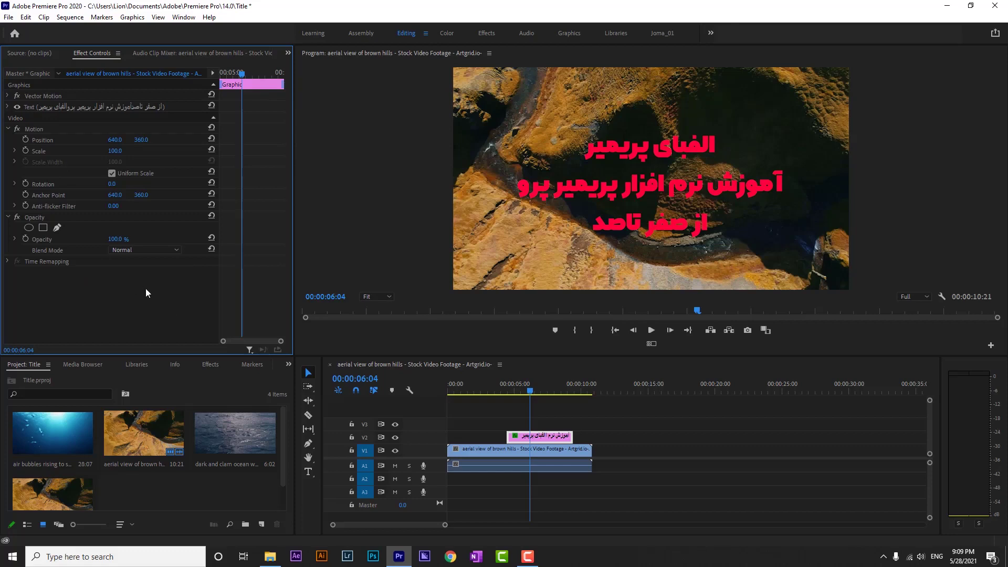
left_click_drag(525, 391, 509, 392)
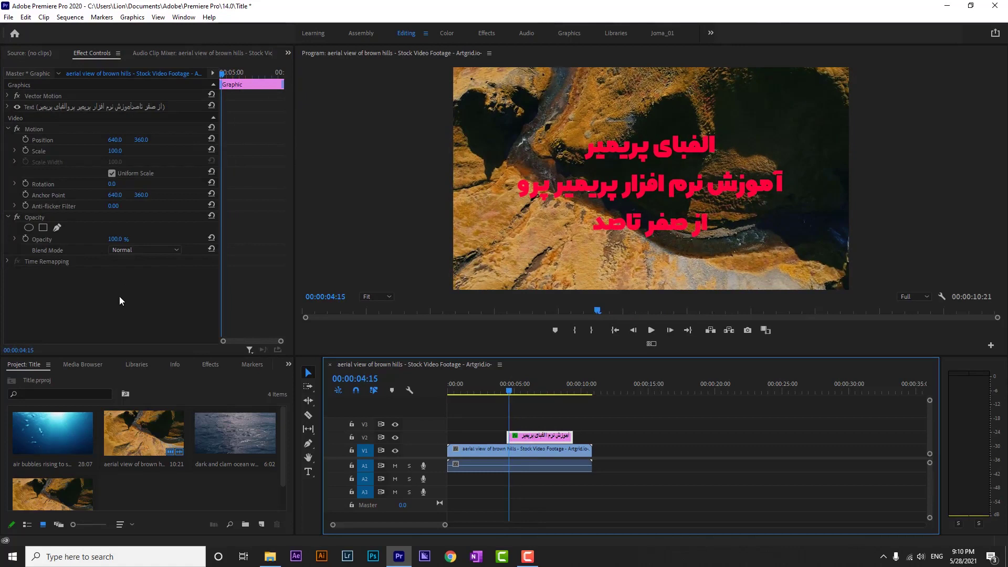
left_click_drag(510, 391, 513, 391)
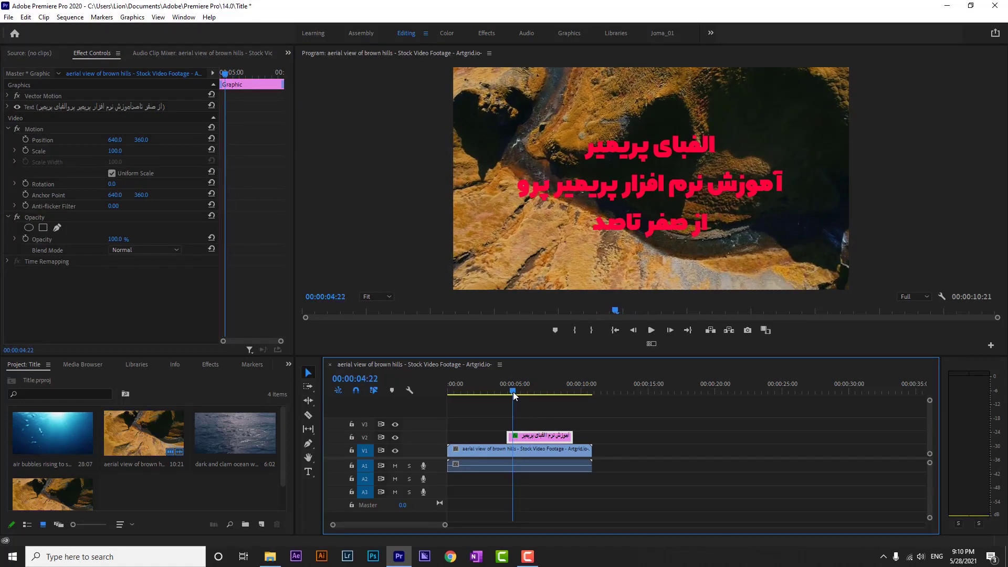
left_click(42, 268)
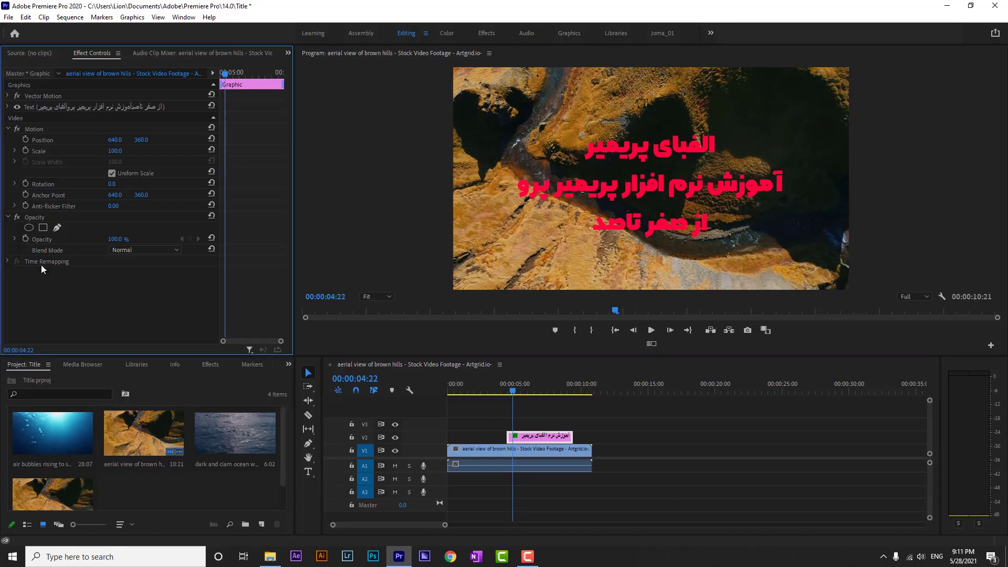
left_click(25, 239)
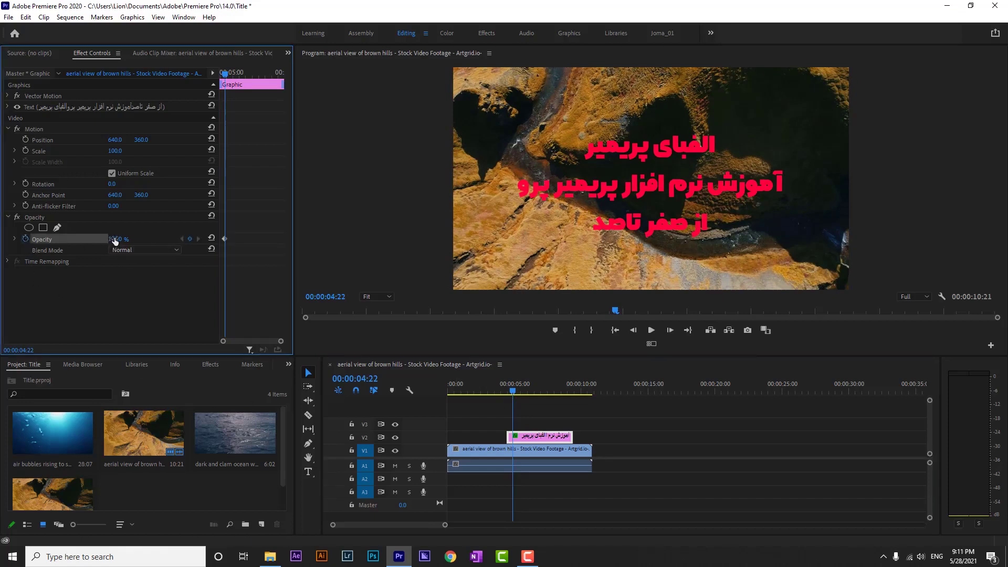
type("0")
key("Return")
left_click_drag(224, 238, 219, 240)
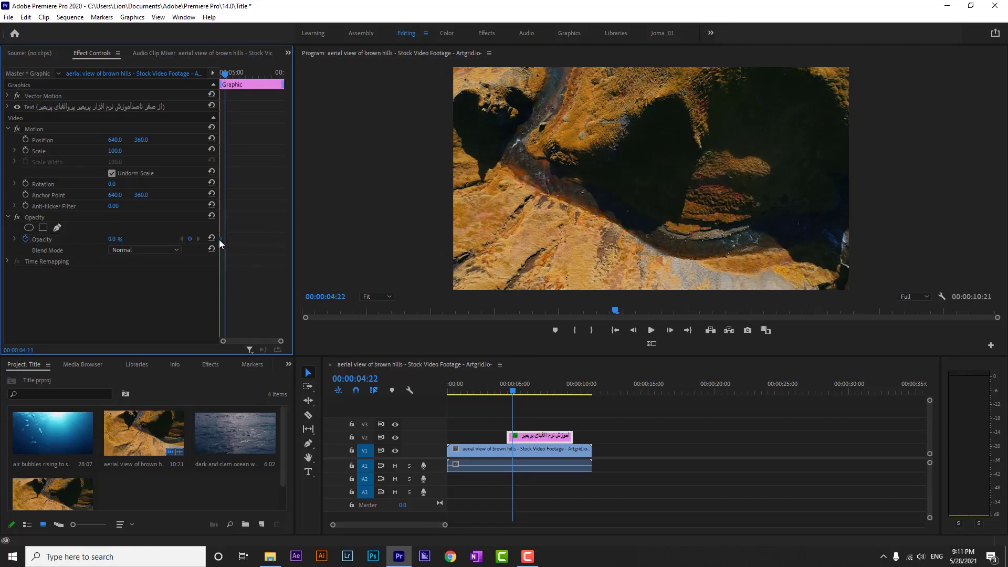
Step: Add a 100% opacity keyframe to the title clip at 00:00:05:23
left_click(518, 391)
left_click_drag(519, 389, 527, 390)
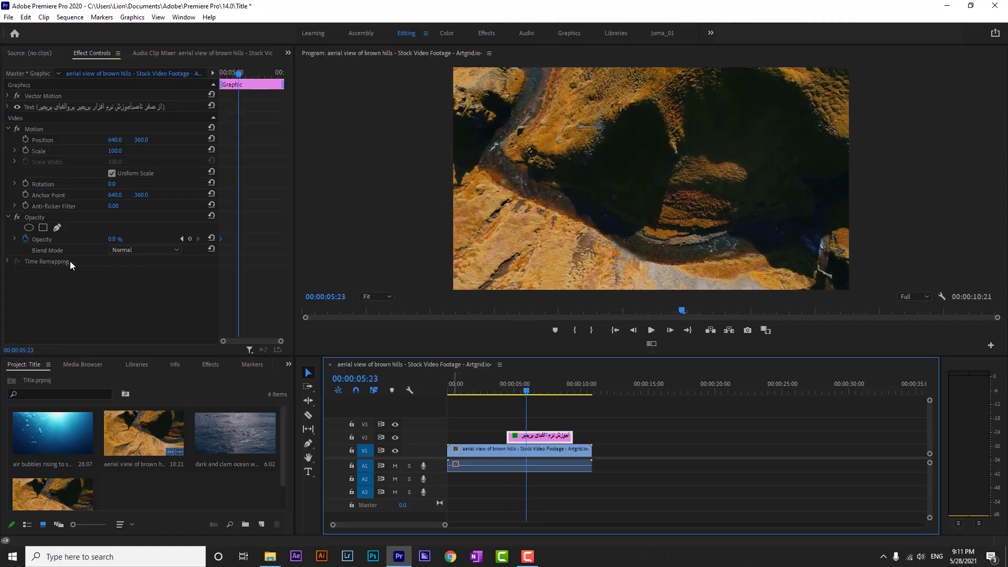
left_click(114, 239)
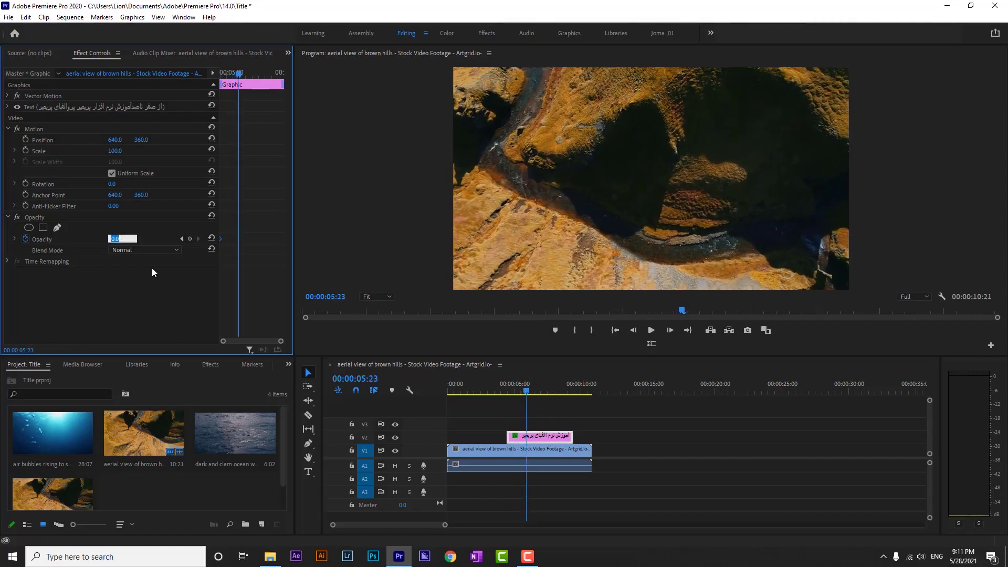
type("100")
key("Return")
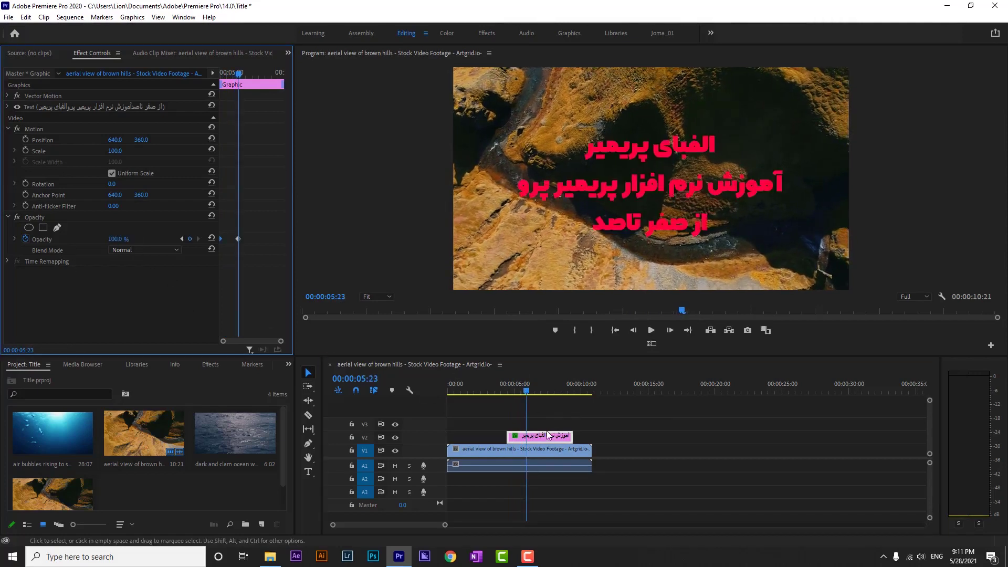
Step: Play the sequence from before the title clip to check its fade-in
left_click_drag(503, 383, 490, 383)
key("space")
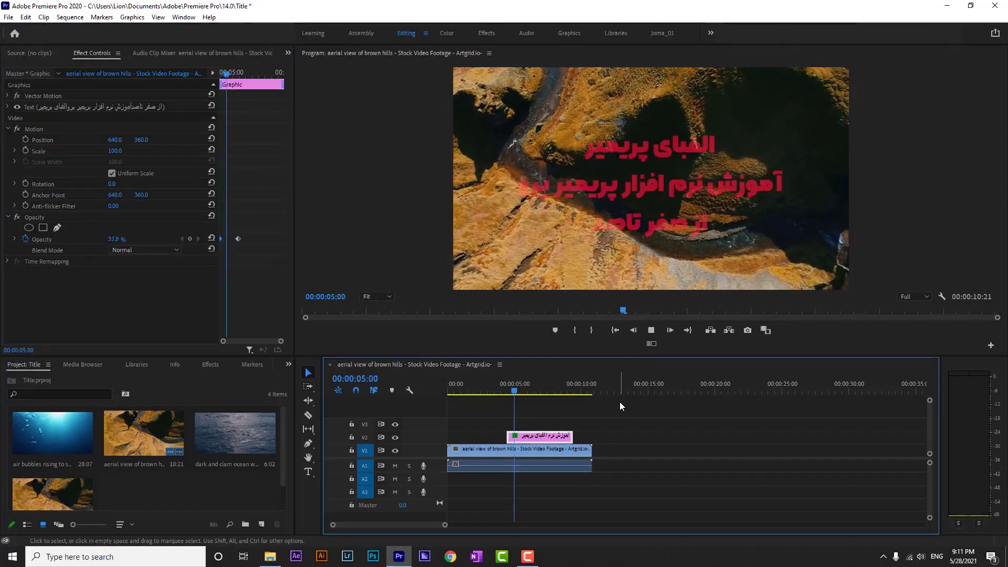
key("space")
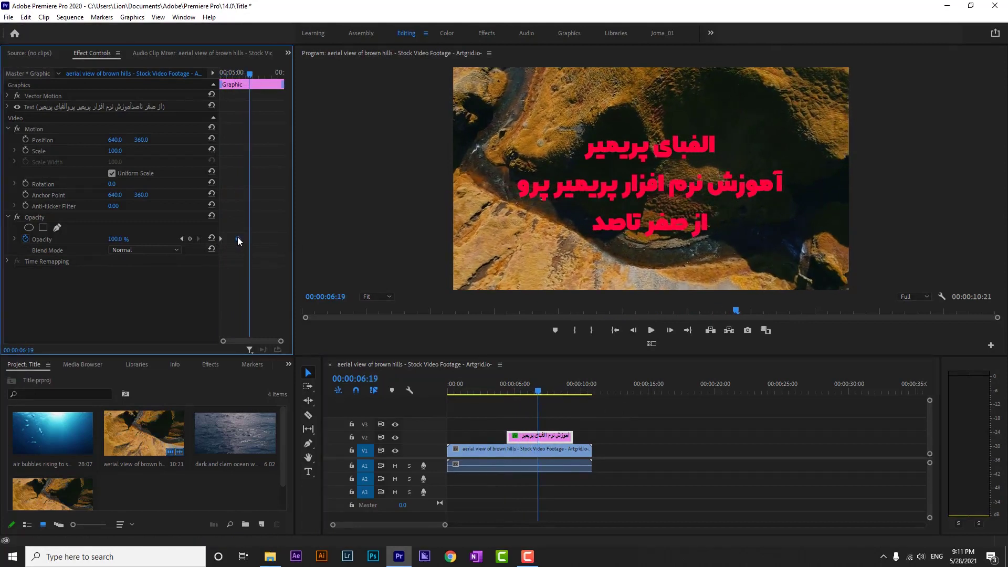
Step: Move the 100% opacity keyframe to a later time and extend the title clip's end to 00:00:14:07
left_click_drag(240, 239, 260, 239)
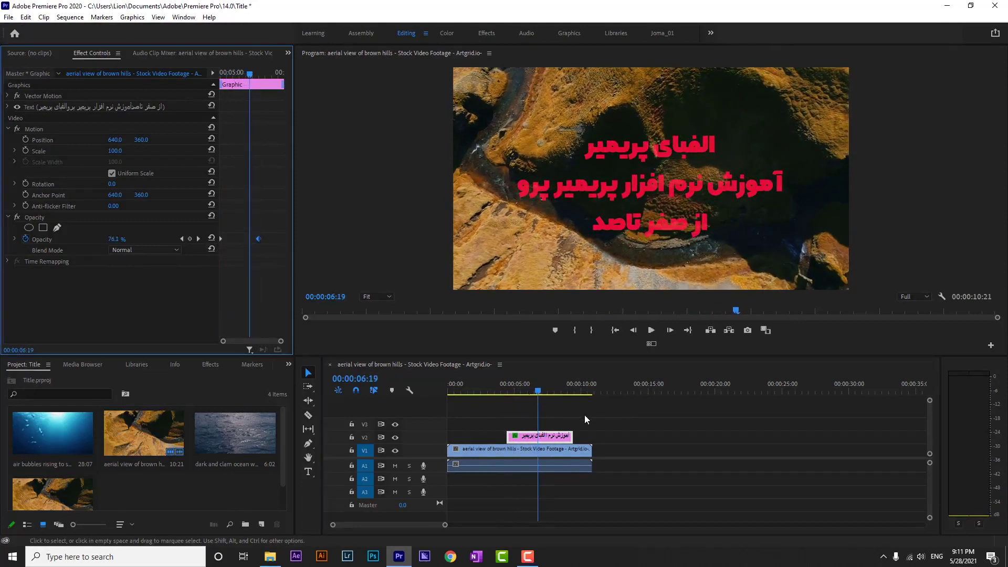
left_click_drag(573, 436, 637, 436)
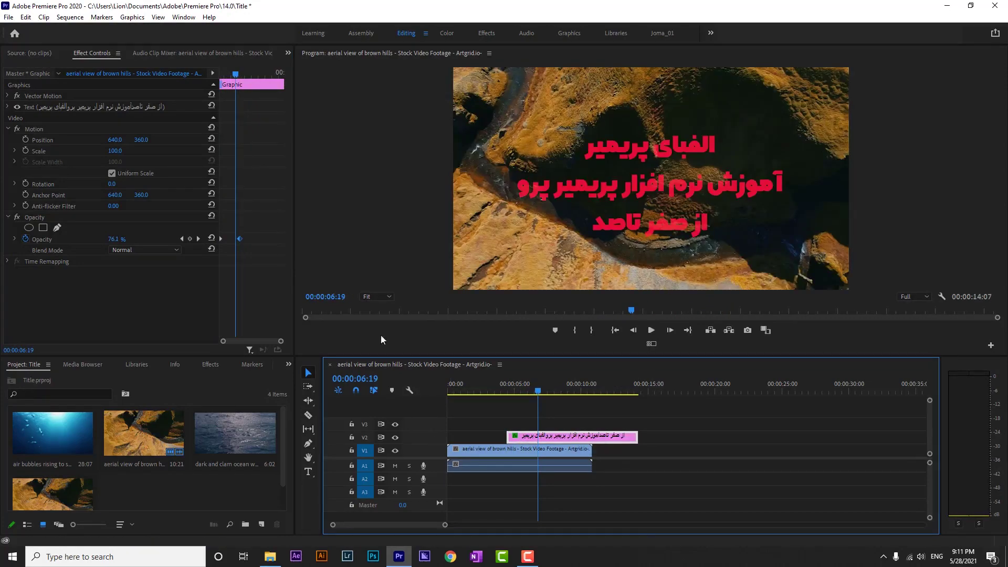
Step: Preview the slower title fade-in from a point ahead of the title clip
left_click(491, 388)
key("space")
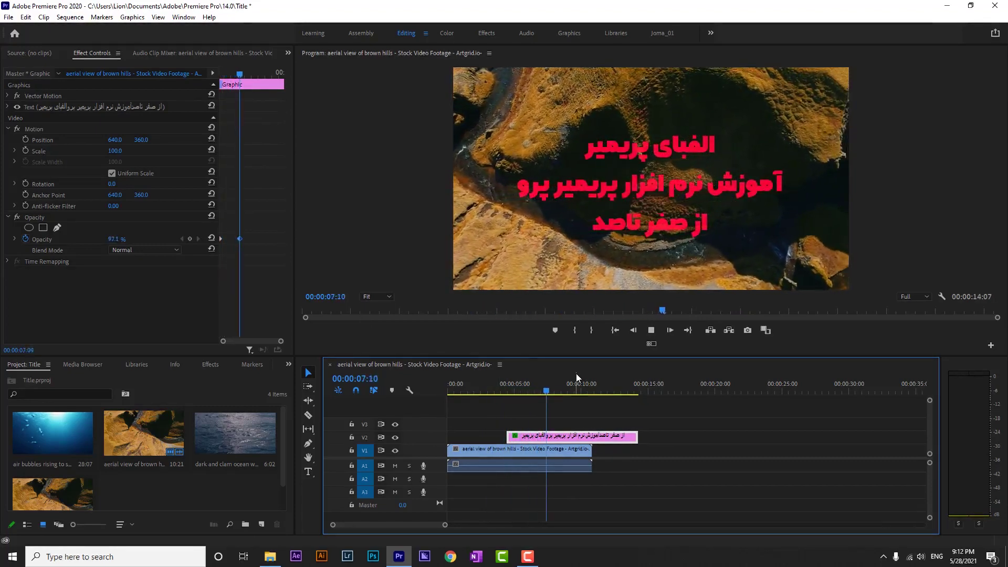
Step: Apply Ease In to the title's 100% opacity keyframe and Ease Out to its first opacity keyframe
key("space")
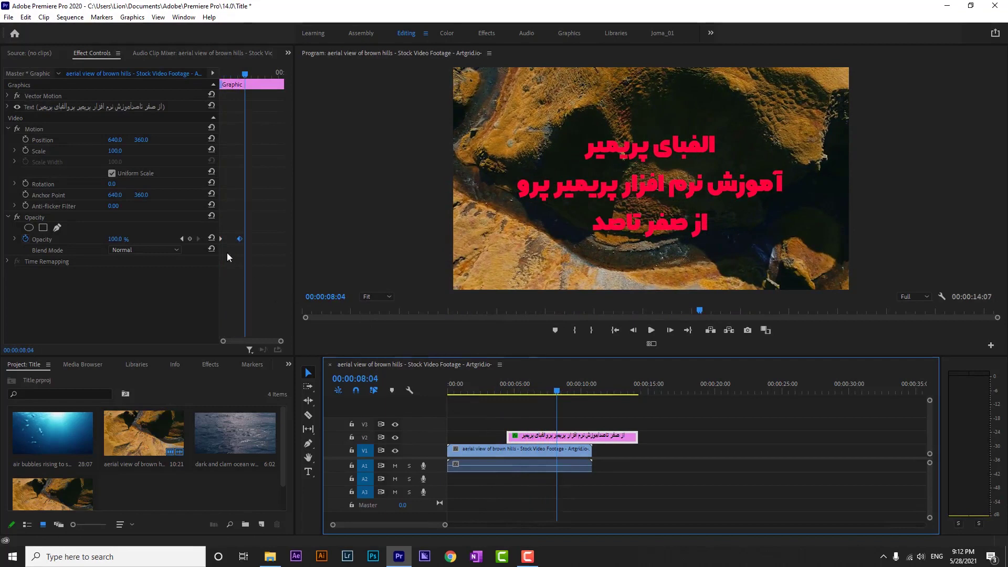
right_click(239, 240)
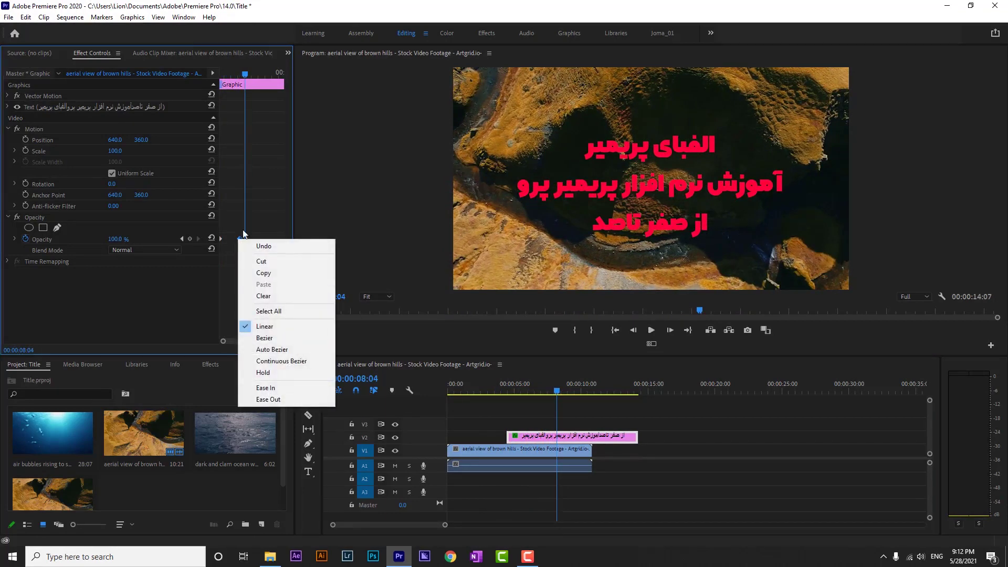
left_click(283, 389)
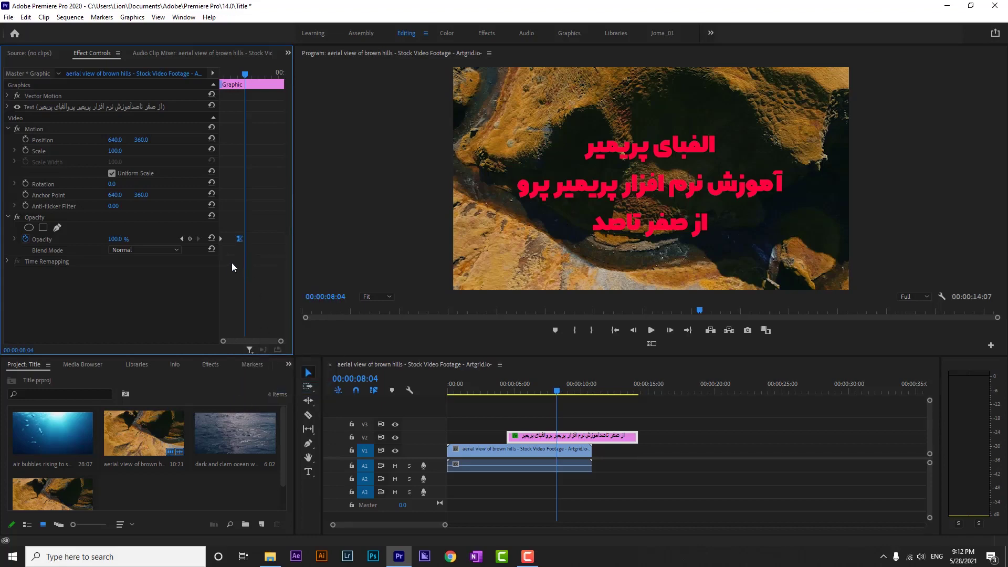
right_click(221, 238)
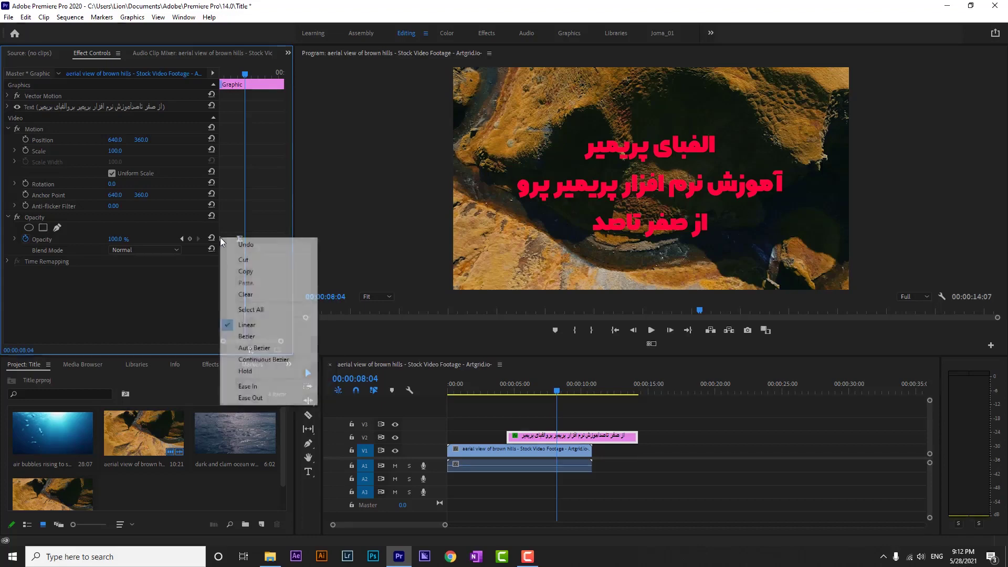
left_click(278, 397)
Step: Play the sequence from just before the title clip to check the eased fade-in
left_click(502, 383)
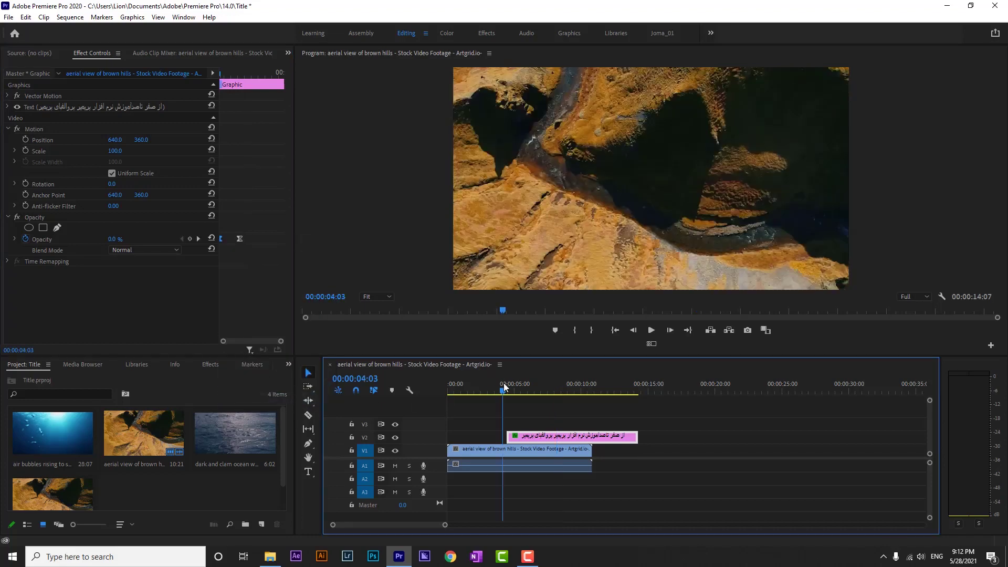
key("space")
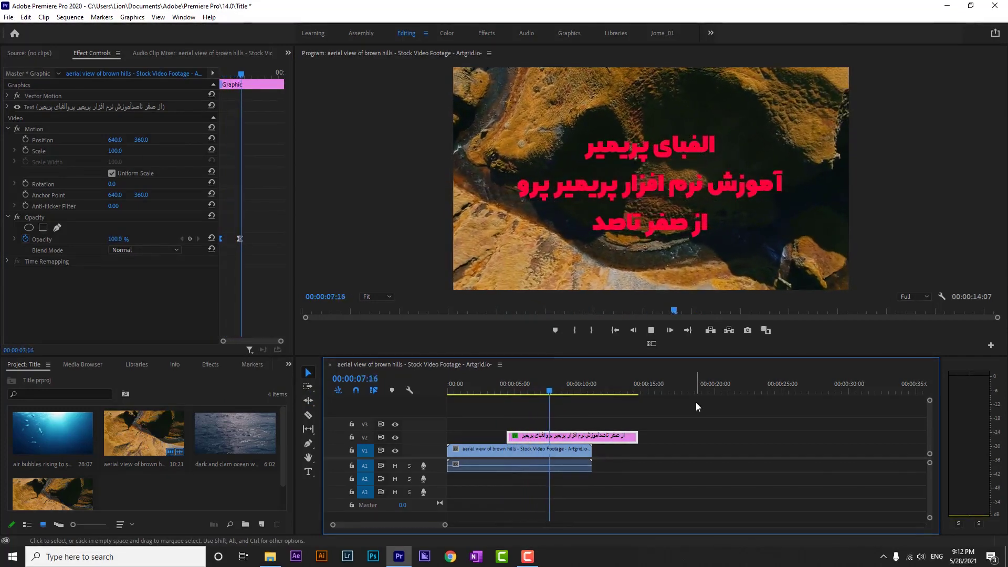
key("space")
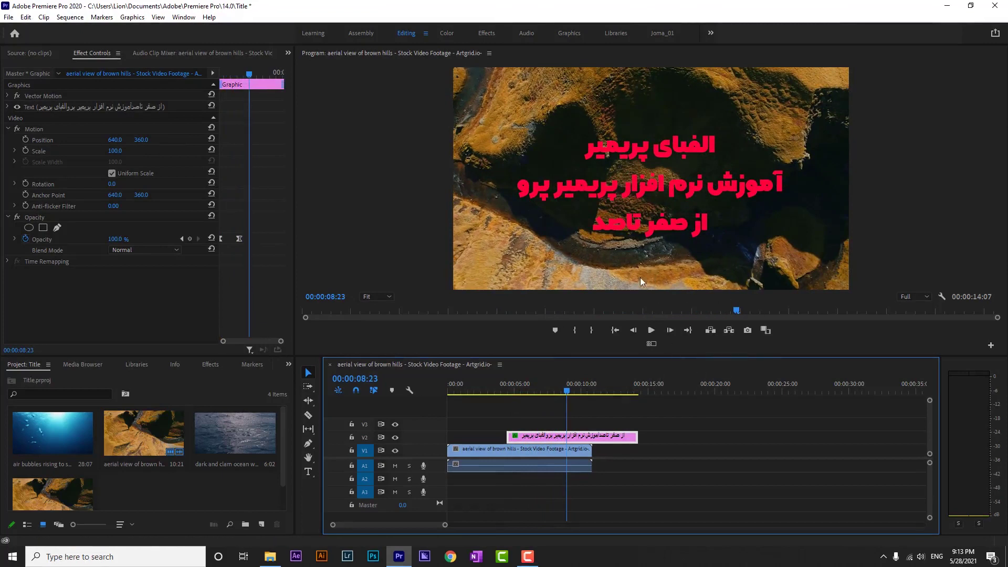
Step: Select all three lines of the title text and reduce their font size to 94
left_click(594, 224)
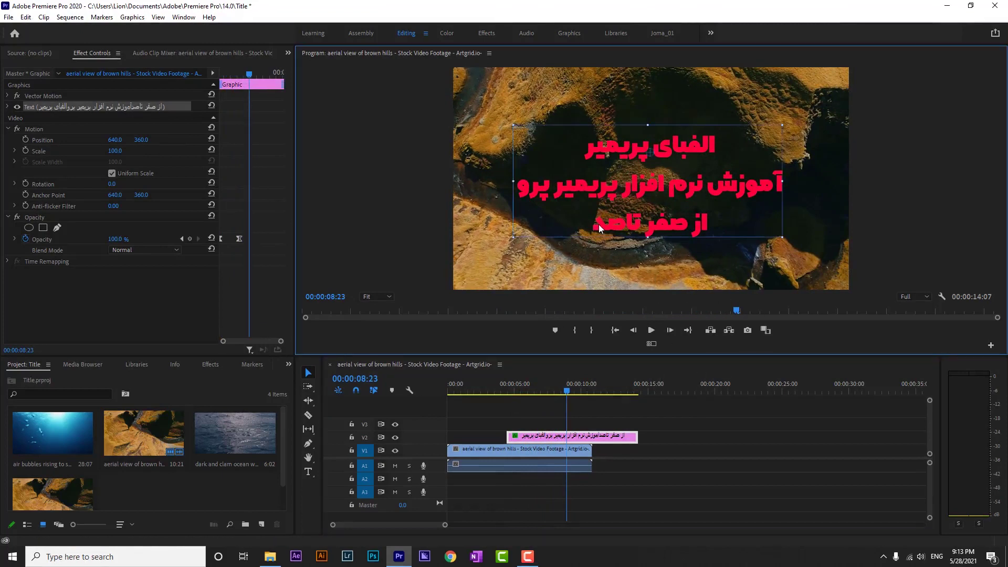
double_click(593, 224)
left_click(592, 224)
left_click_drag(591, 224, 787, 140)
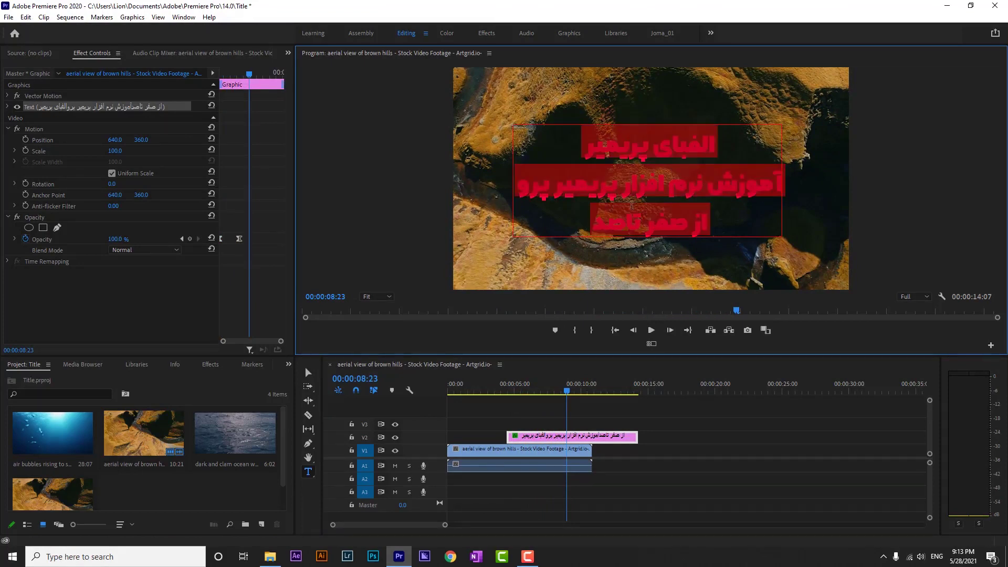
left_click(588, 230)
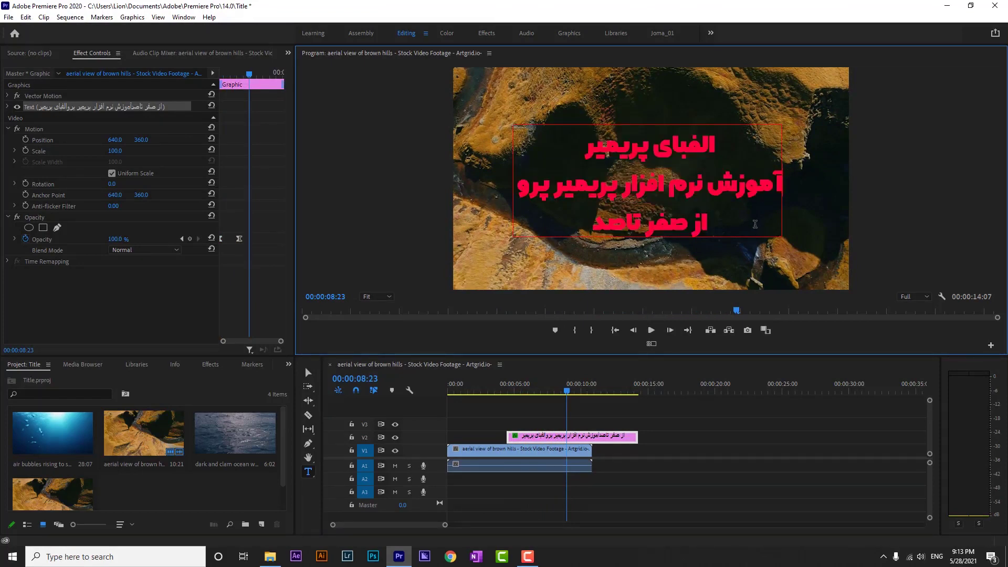
key("ctrl+a")
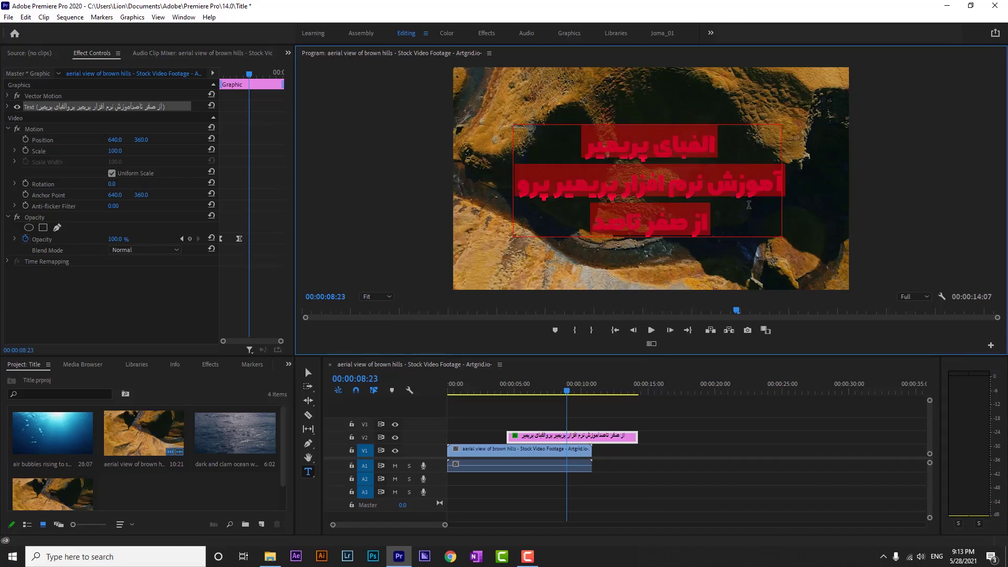
left_click(723, 222)
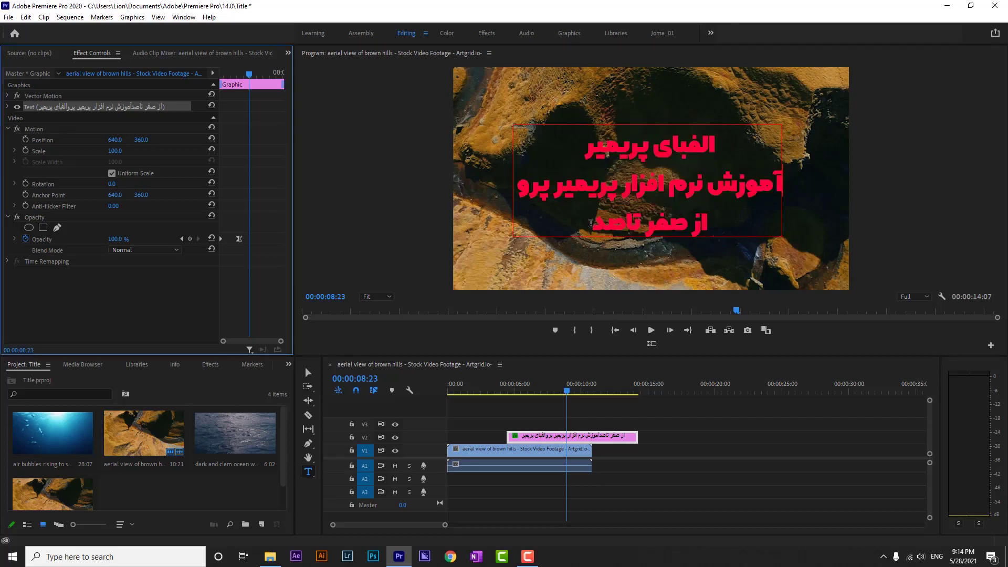
left_click(8, 107)
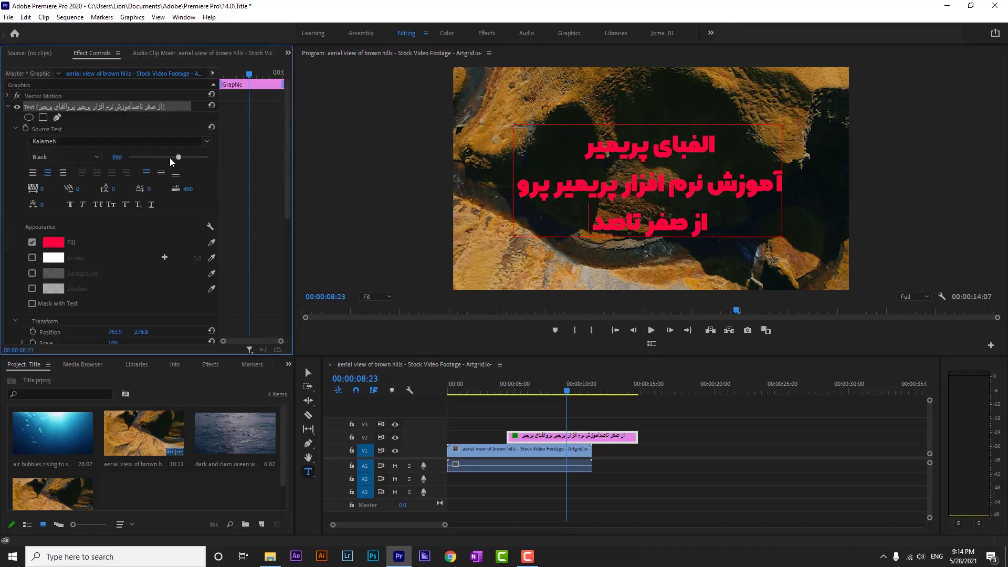
left_click_drag(170, 158, 133, 155)
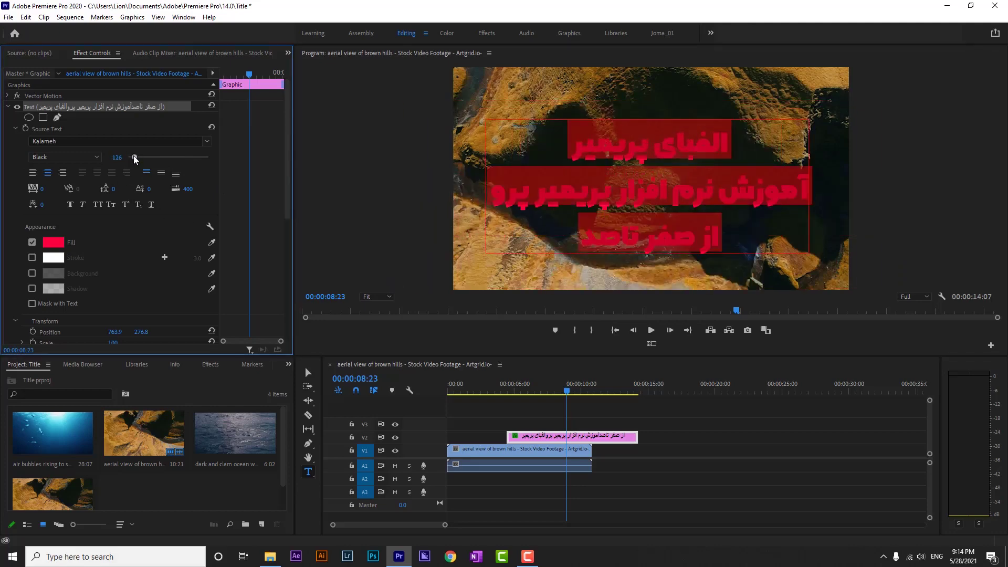
left_click(591, 208)
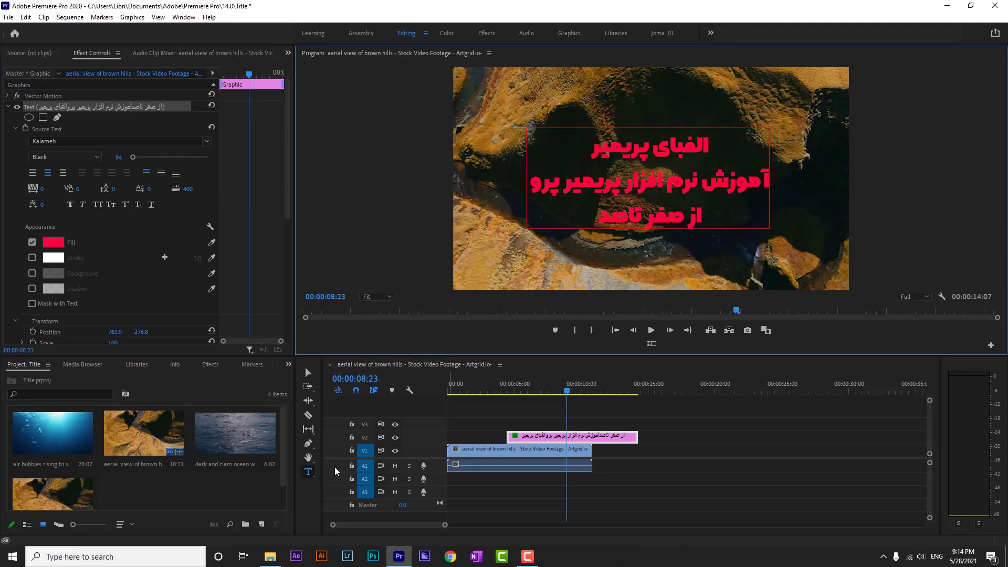
Step: Inspect the title clip's Vector Motion properties and compare them with its Motion properties
left_click(308, 473)
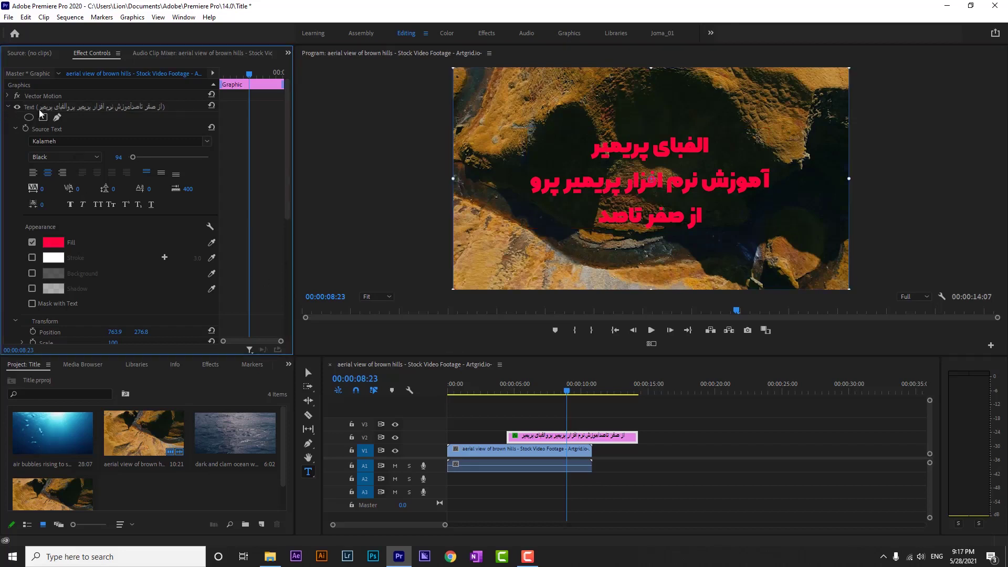
left_click(8, 106)
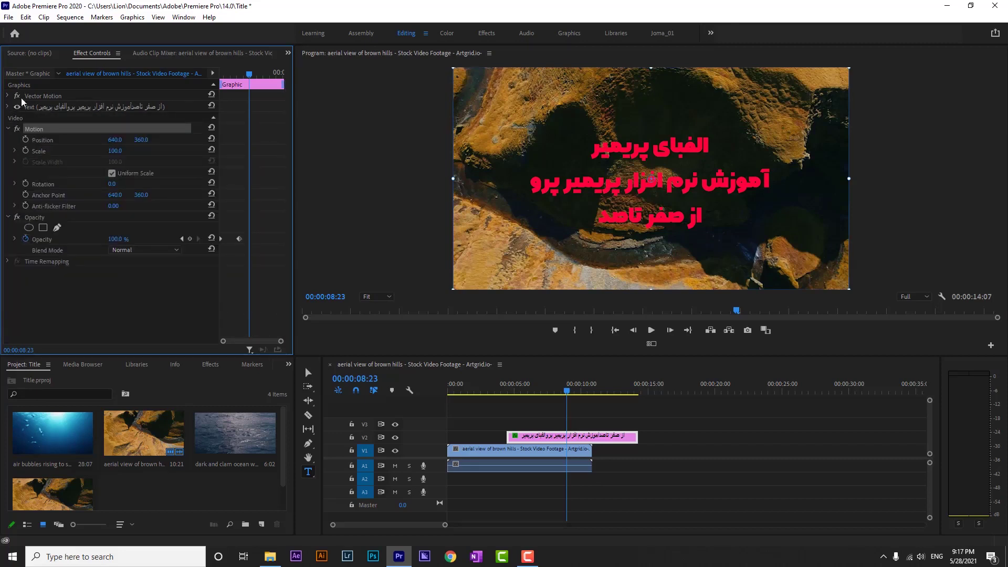
left_click(32, 96)
left_click(8, 96)
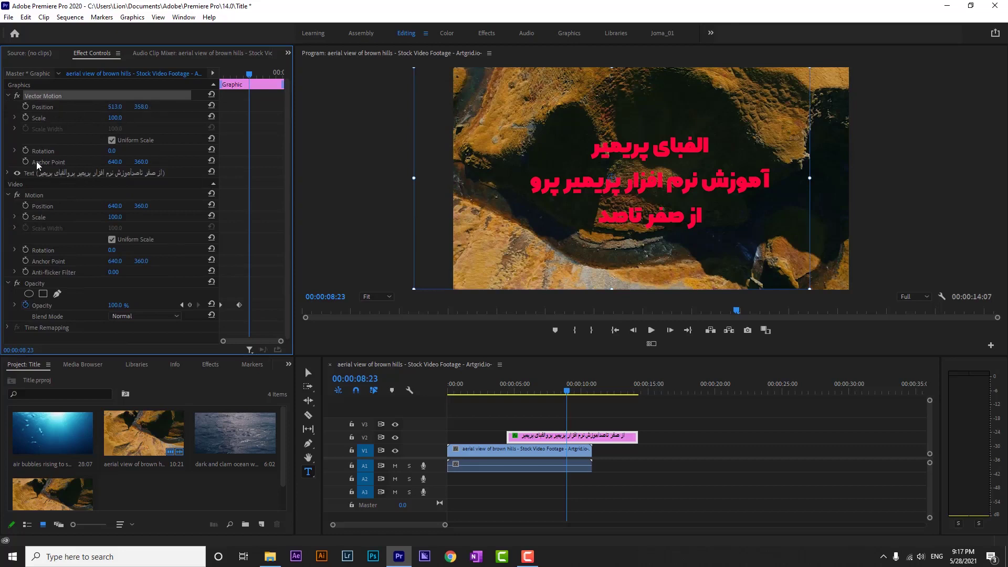
left_click(7, 96)
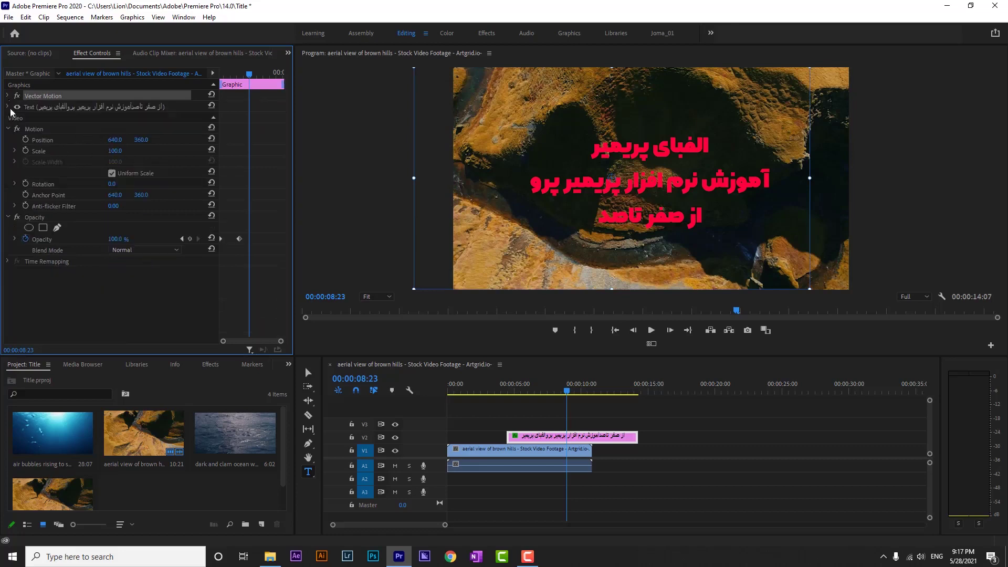
left_click(36, 130)
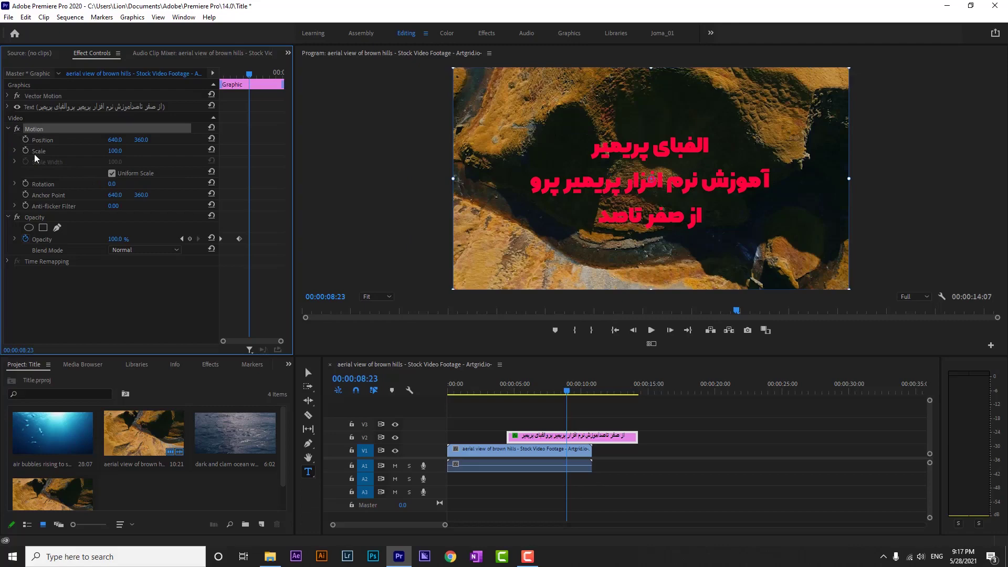
Step: Target track V2 and move the playhead to the title clip's start at 00:00:04:11
left_click_drag(553, 390, 531, 395)
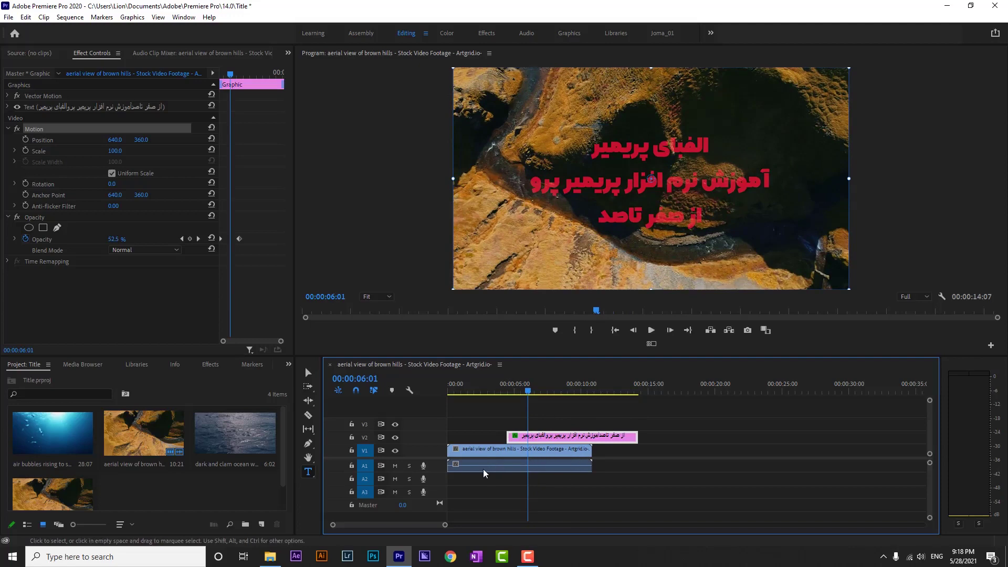
key("Home")
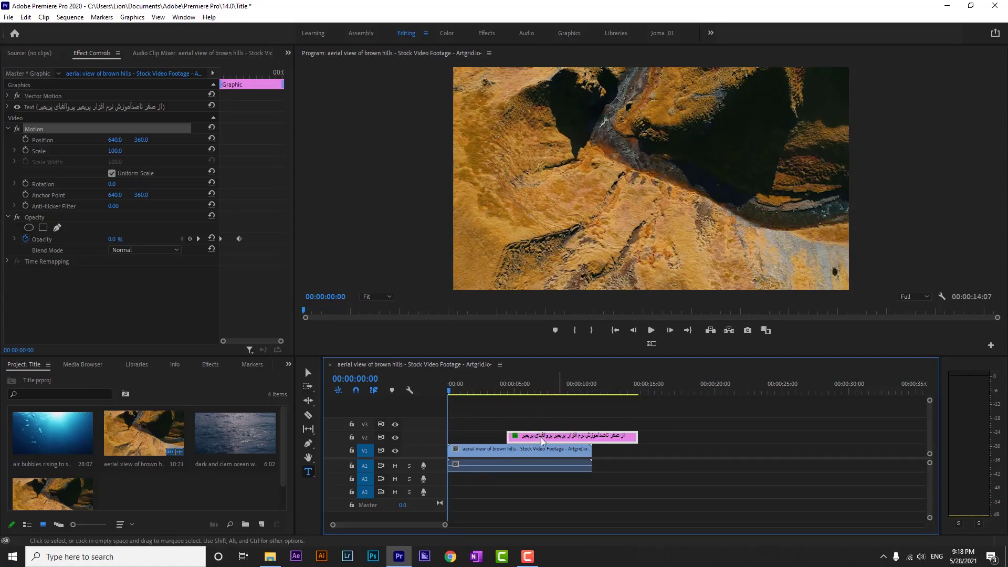
left_click(365, 439)
key("Down")
key("Down")
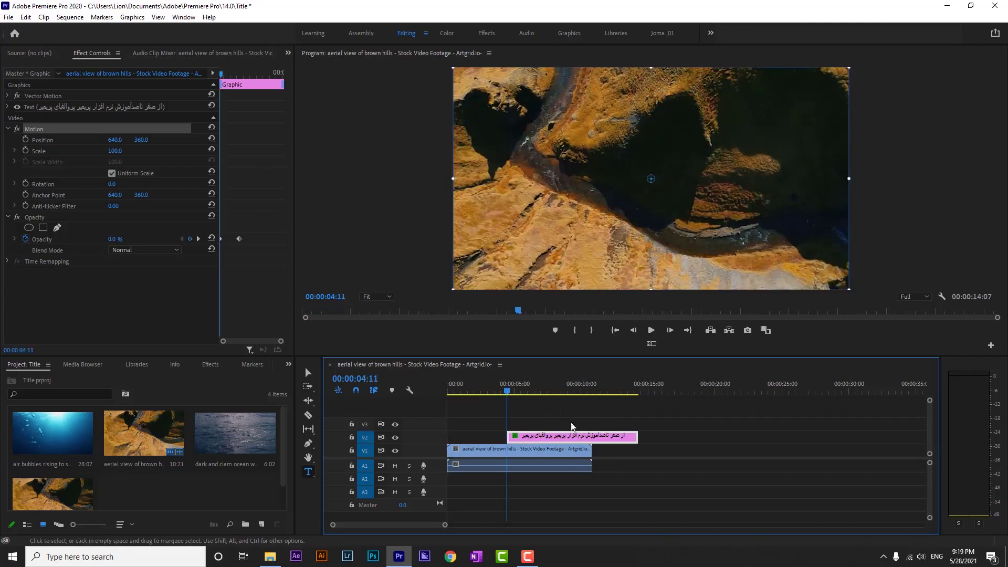
key("Down")
key("Up")
key("Up")
Step: Enable keyframing for the title clip's Scale and set its first keyframe to 50
left_click(25, 151)
left_click(115, 150)
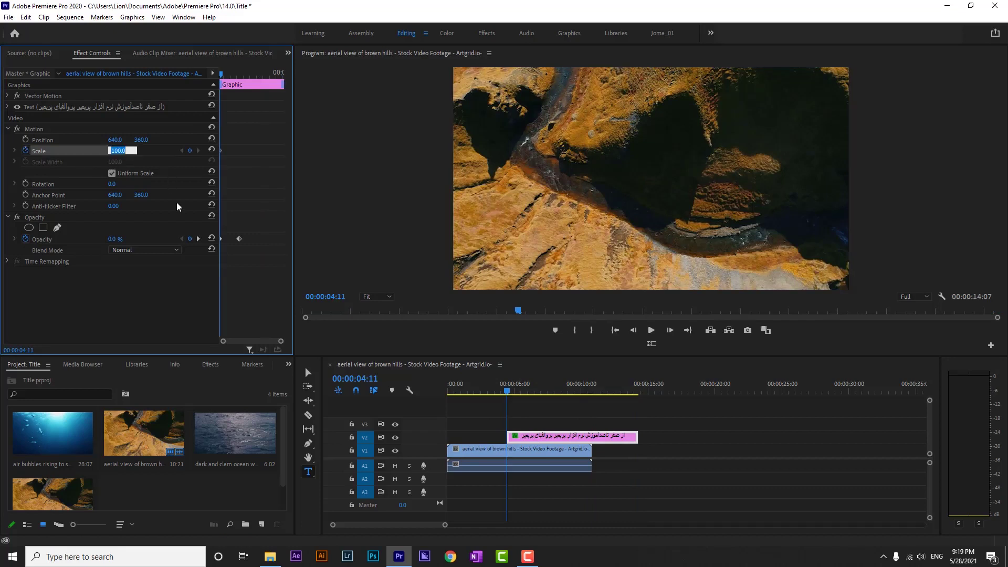
type("50")
key("Return")
Step: Add a Scale keyframe of 120 at the second opacity keyframe, at 00:00:07:12
left_click(198, 239)
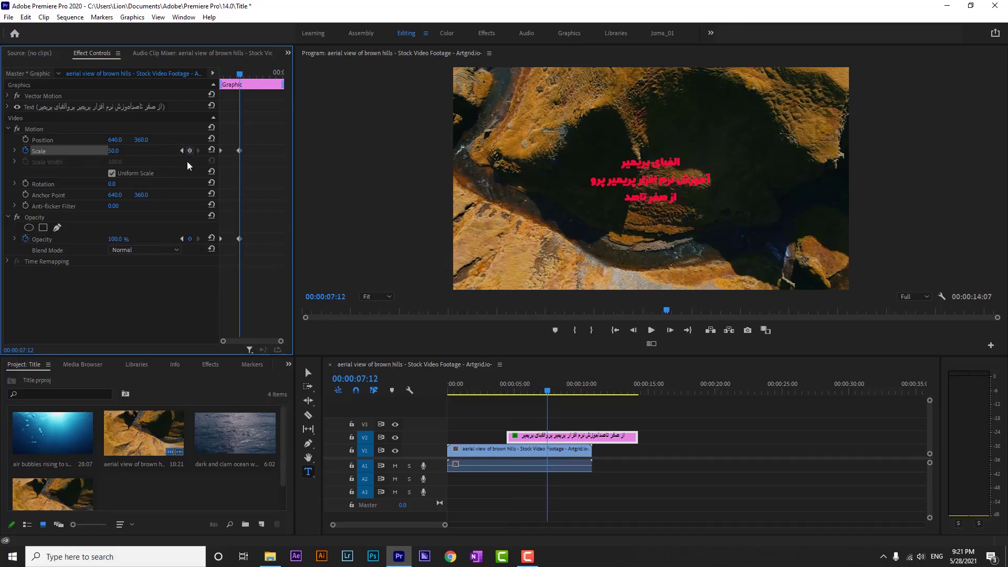
type("120")
key("Return")
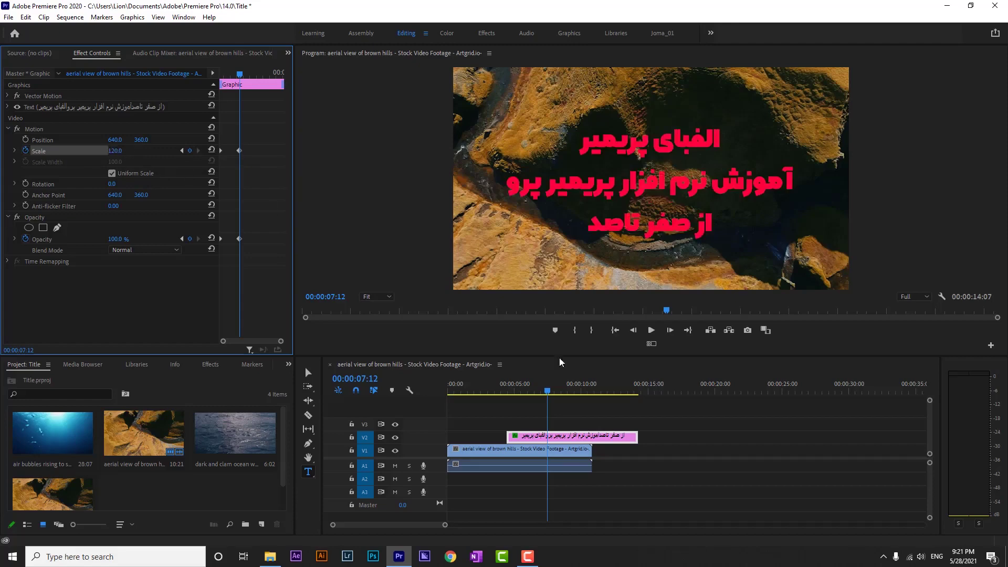
Step: Play the sequence from before the title clip to check the combined scale and opacity animation
left_click(499, 390)
key("space")
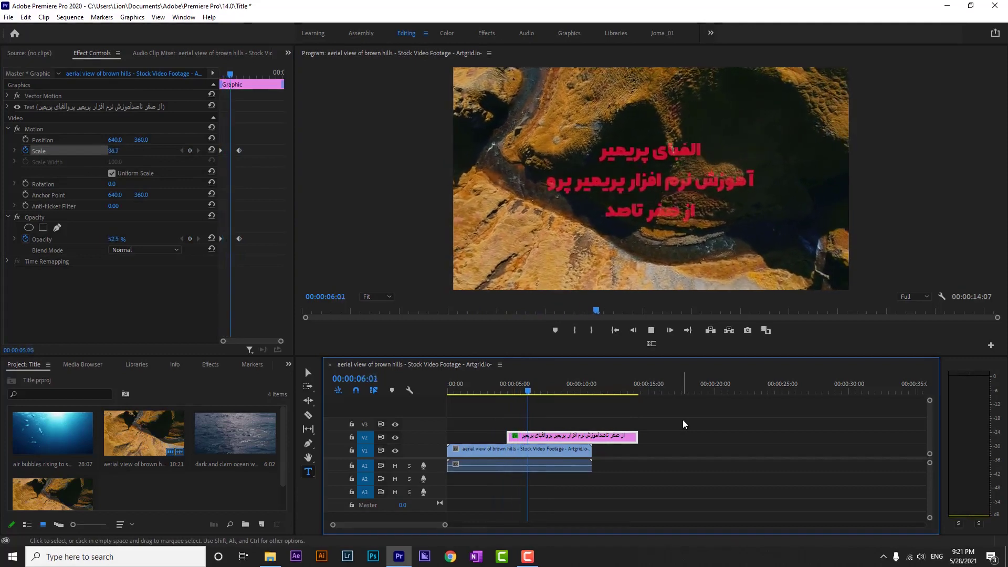
key("space")
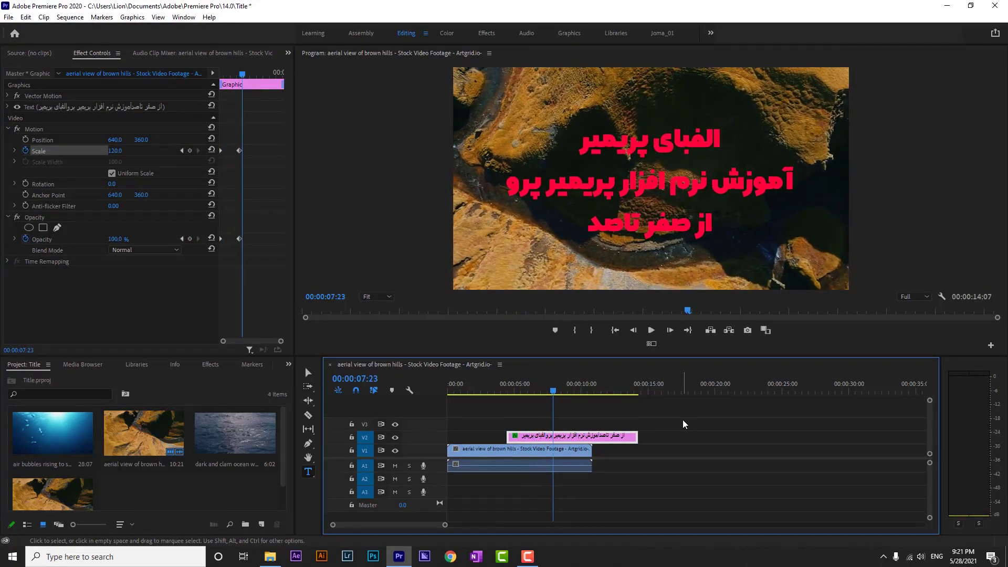
Step: Apply Ease In to the title's final Scale and Opacity keyframes and play the eased animation
right_click(240, 152)
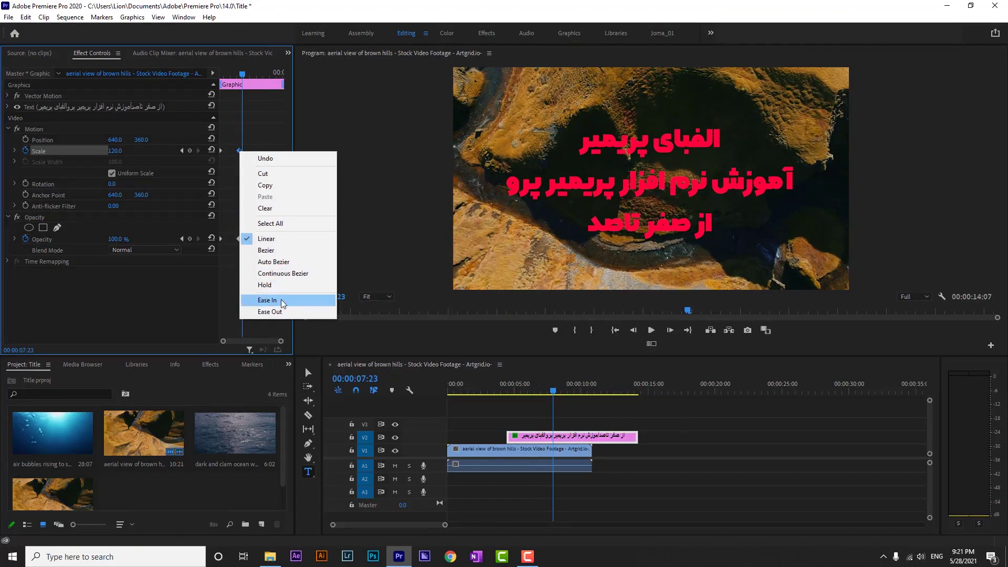
left_click(268, 301)
key("Up")
key("space")
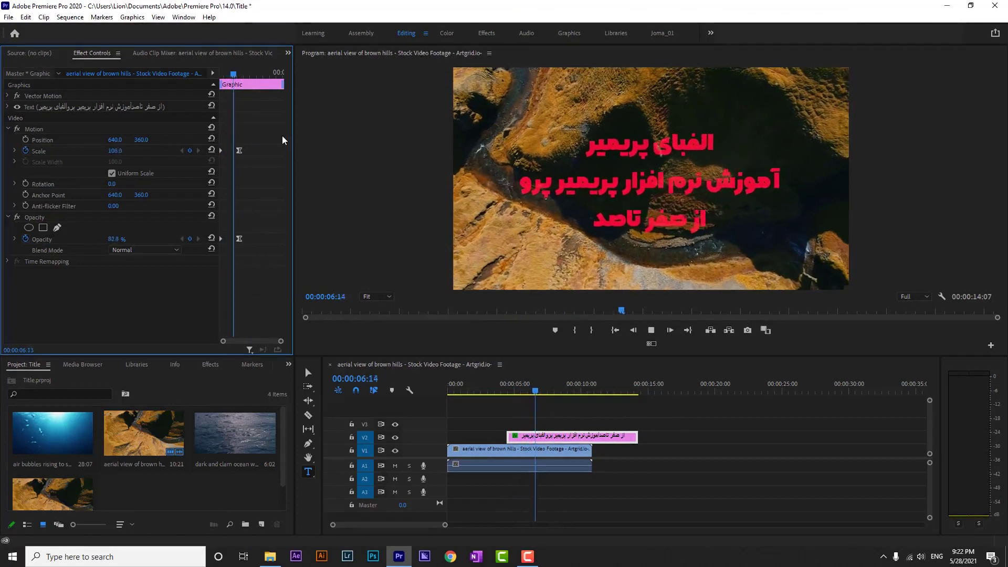
key("space")
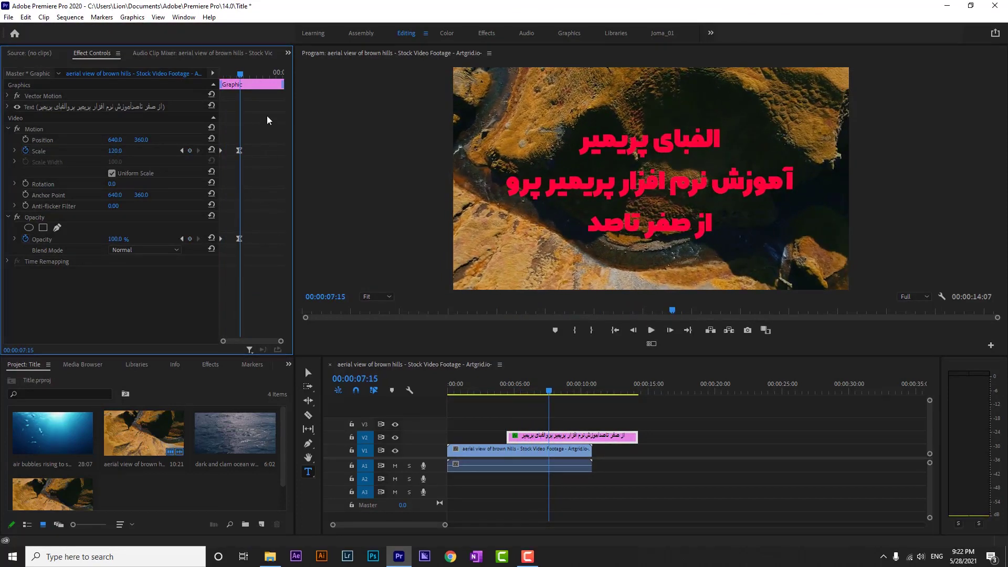
Step: Move the final Scale and Opacity keyframes earlier to 00:00:06:09 and play the faster title animation
left_click_drag(267, 115, 232, 238)
left_click_drag(236, 78, 196, 79)
key("space")
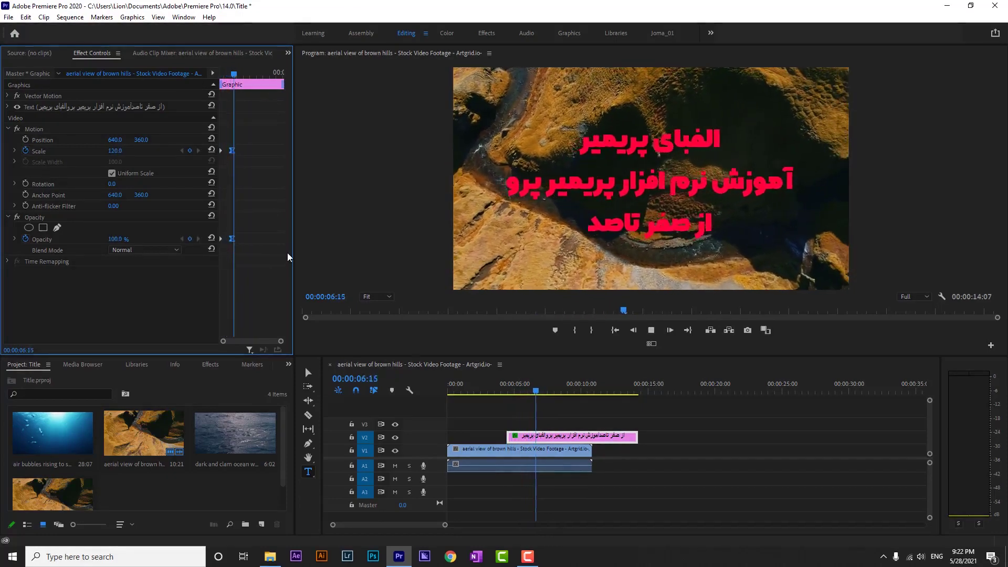
key("space")
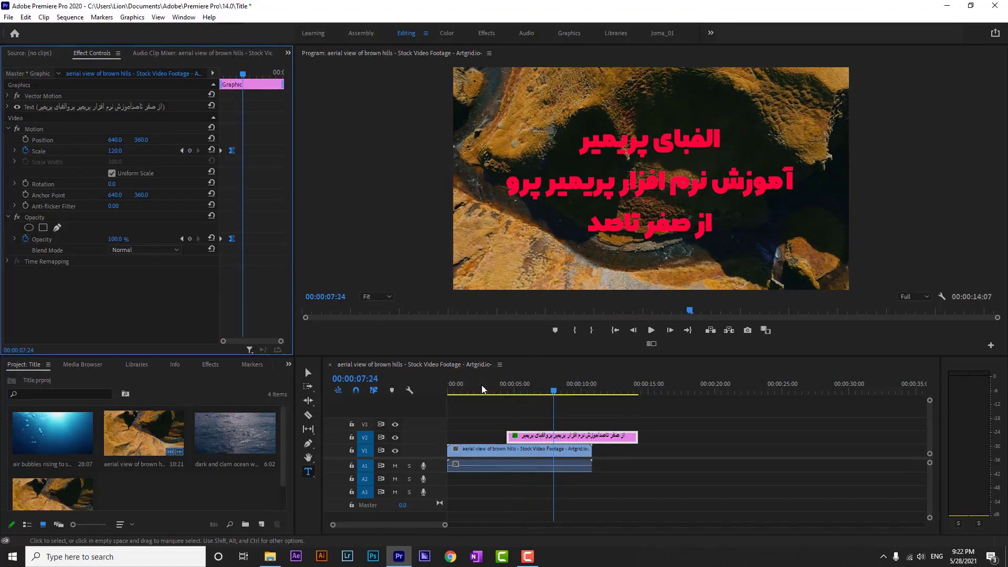
Step: Keyframe the title's Position at -477 horizontally, moving that keyframe to the clip's start, and go to the final Scale keyframe
left_click(25, 139)
left_click_drag(120, 142, 143, 146)
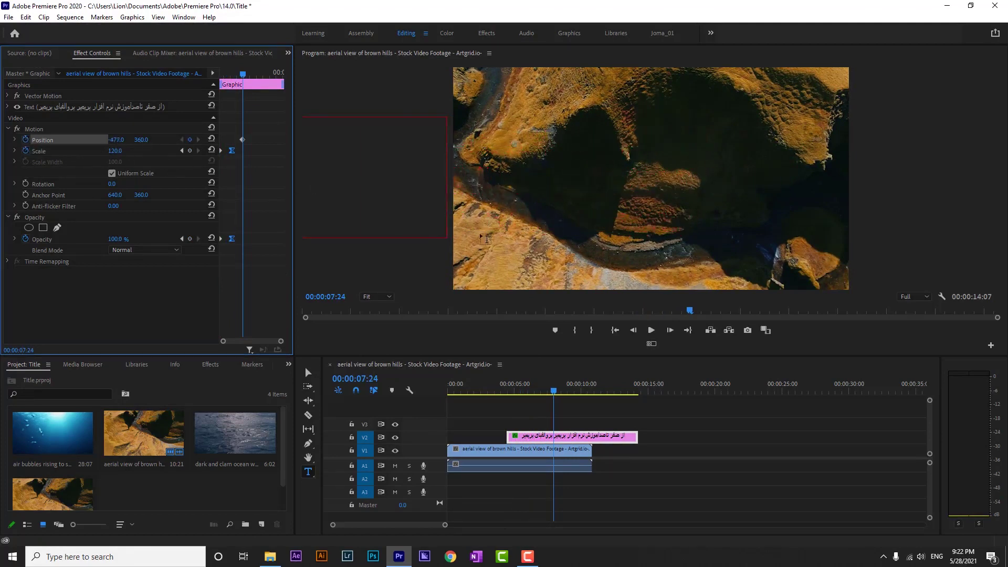
left_click_drag(242, 140, 221, 142)
left_click(181, 150)
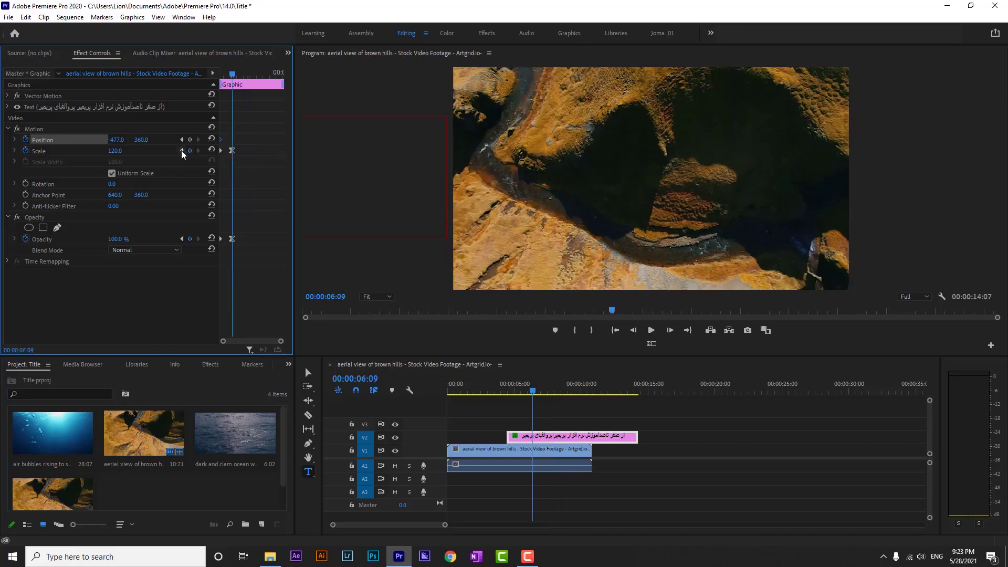
Step: Reset the title's Position to 640, 360 at the final Scale keyframe and play the slide-in animation from before the title clip
left_click(211, 139)
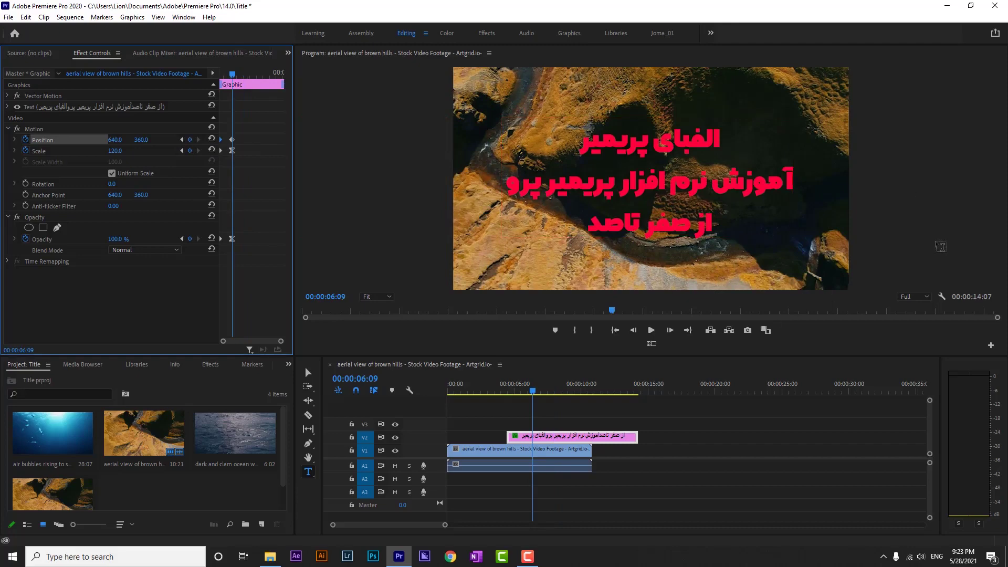
left_click(503, 389)
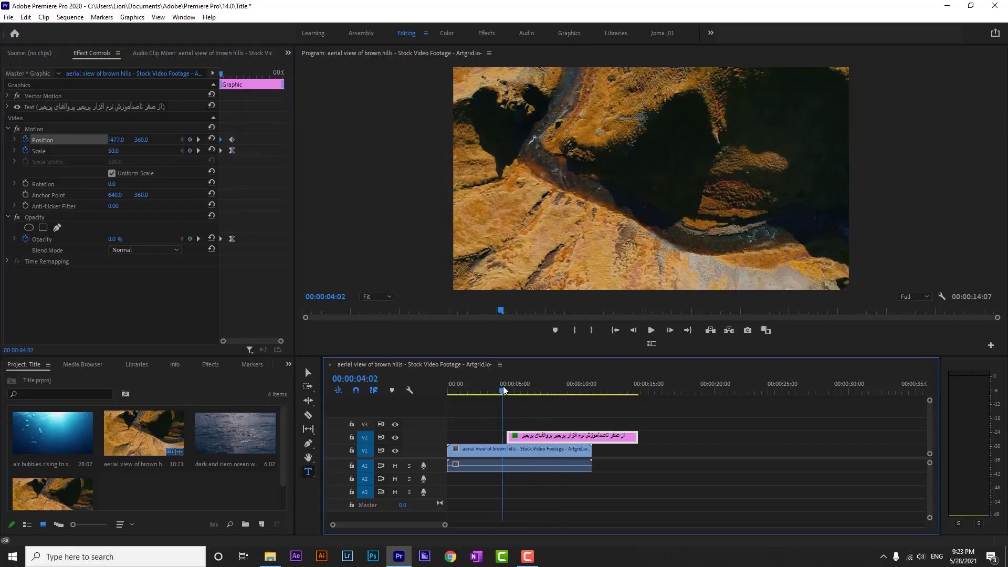
key("space")
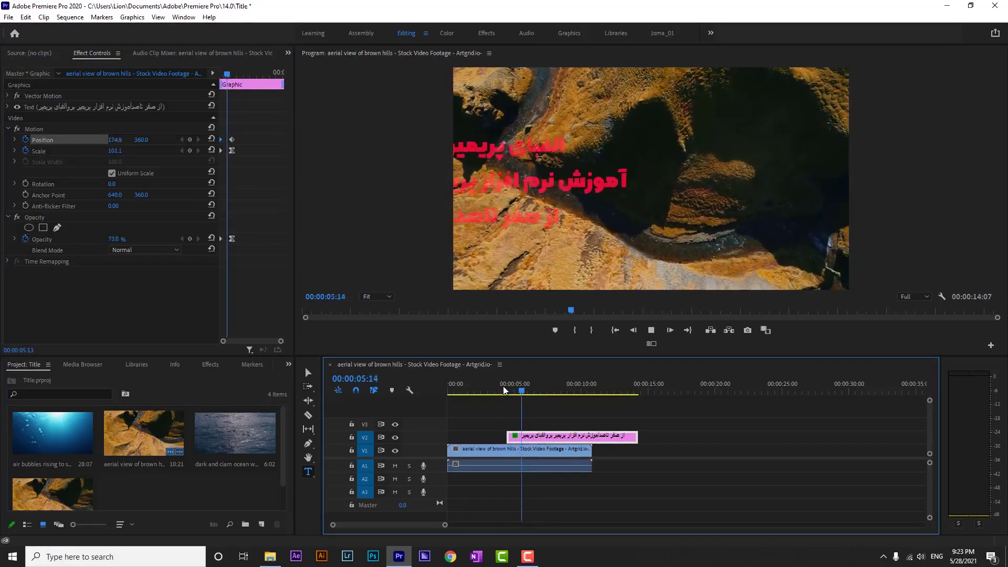
key("space")
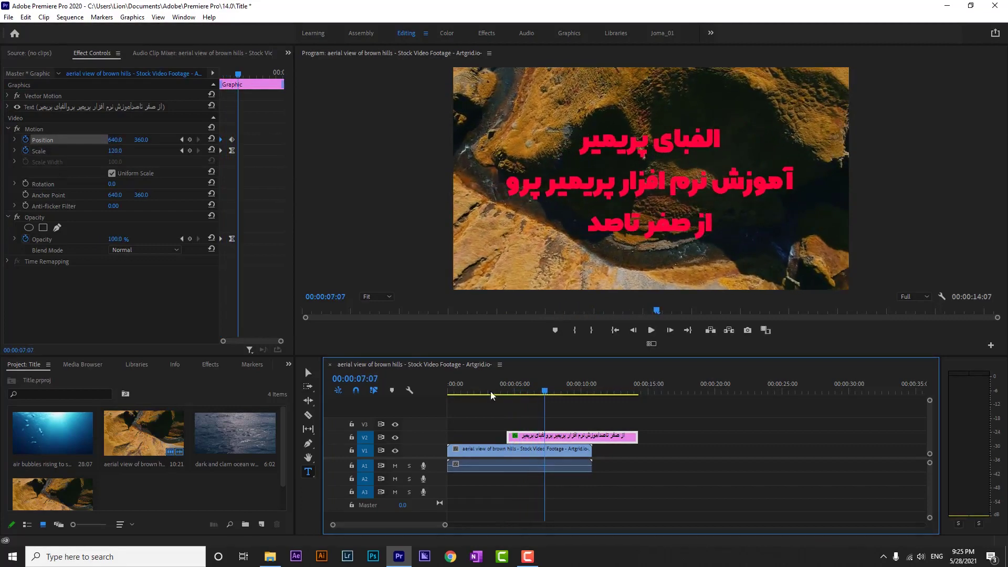
Step: Keyframe the title's Rotation at 360° and move that keyframe to the clip's start
left_click(25, 184)
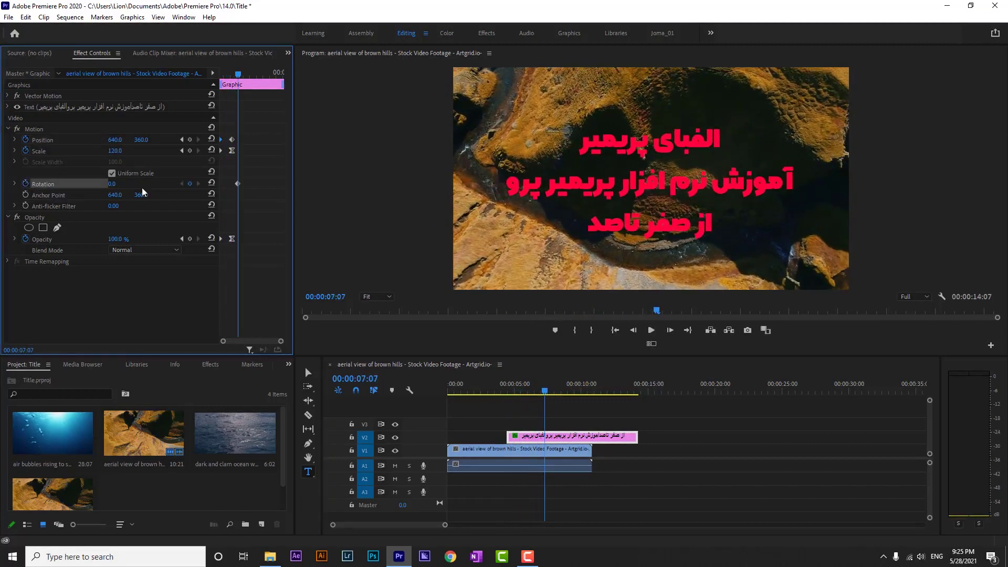
left_click(120, 186)
type("24")
key("Return")
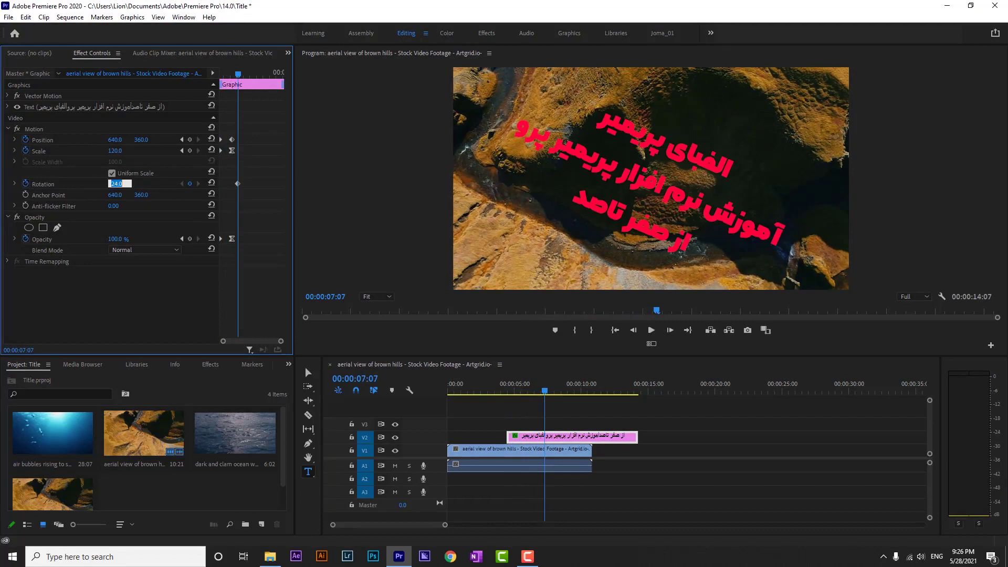
type("360")
key("Return")
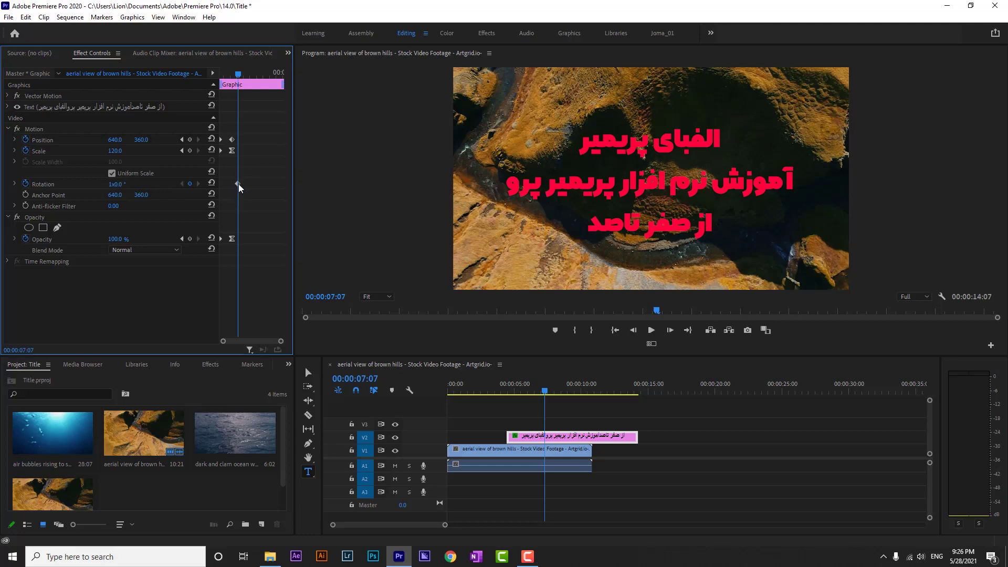
left_click_drag(238, 183, 214, 184)
Step: Reset the title's Rotation to 0° at the final Opacity keyframe and play the spinning animation from before the title clip
left_click(183, 241)
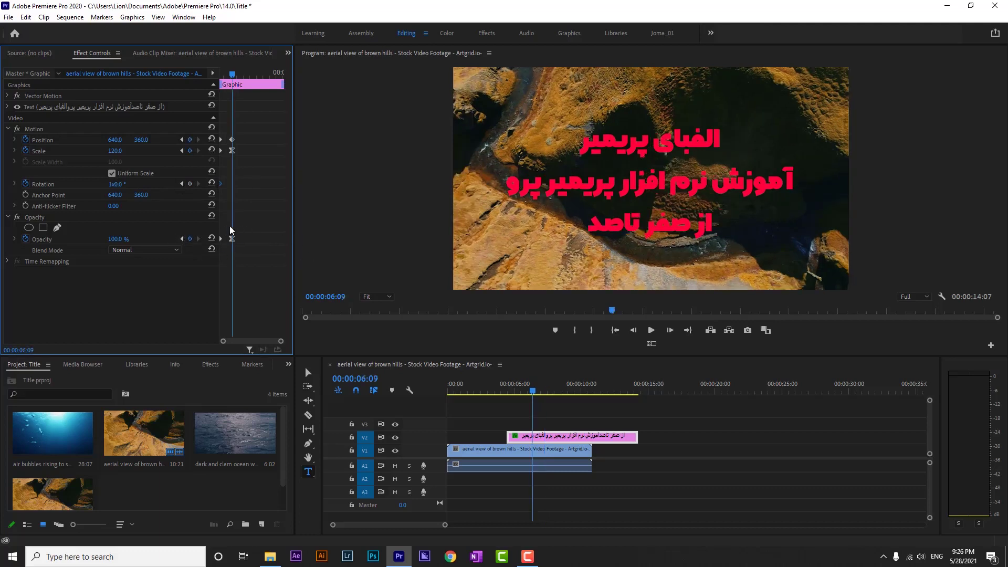
left_click(212, 183)
left_click(505, 390)
key("space")
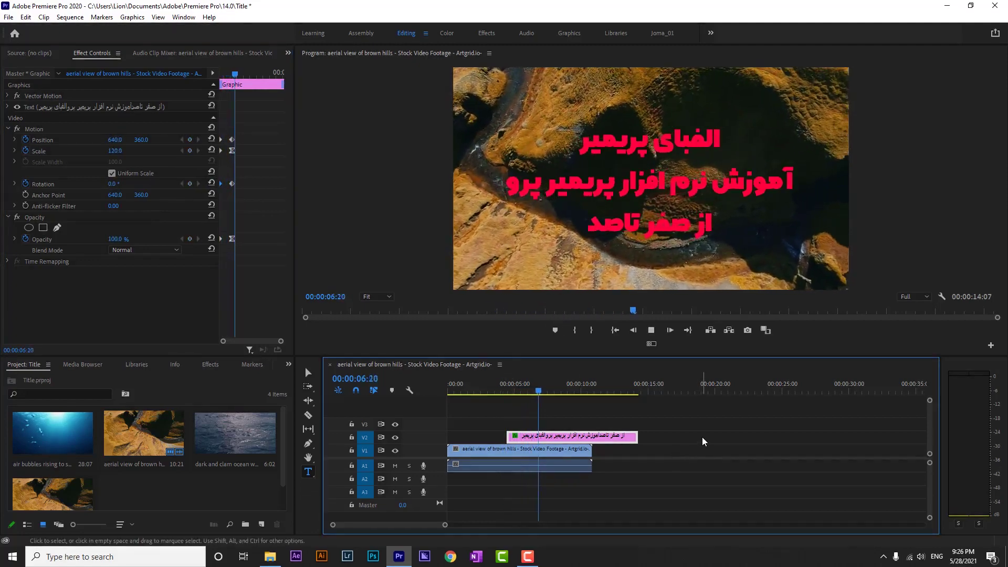
key("space")
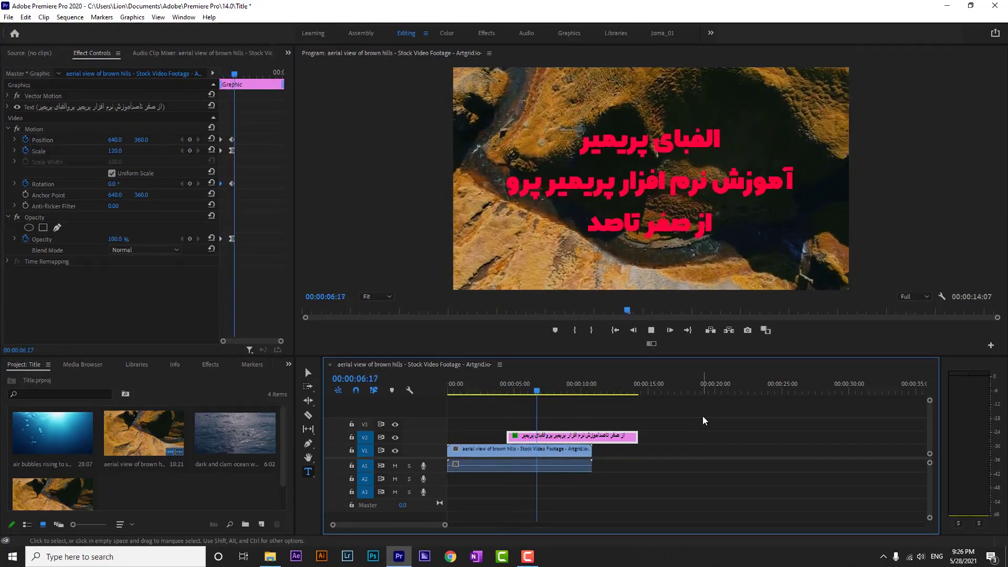
key("space")
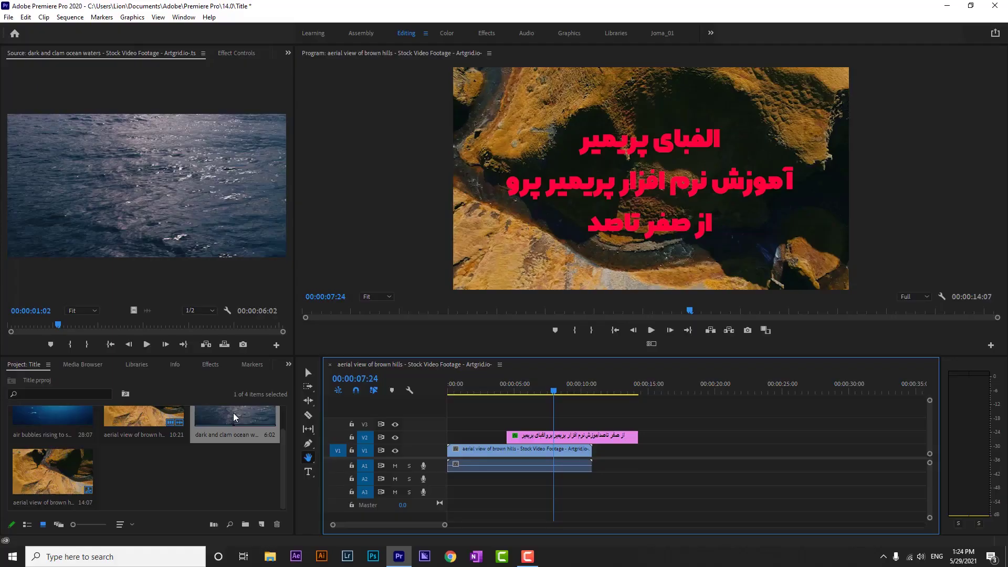
Step: Place the dark and calm ocean waters clip on V1 after the title clip and scale it to the frame size
left_click_drag(235, 418, 664, 455)
left_click_drag(658, 388, 689, 388)
right_click(709, 451)
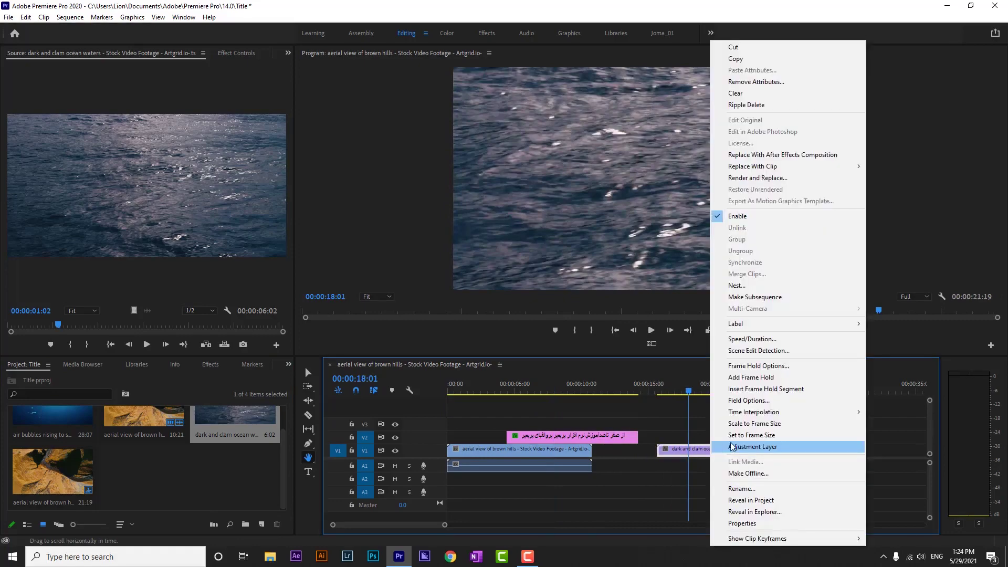
left_click(759, 427)
Step: Create a 1280 × 720 legacy title named Title and resize the title editor's areas to show the full canvas and title properties
left_click(9, 17)
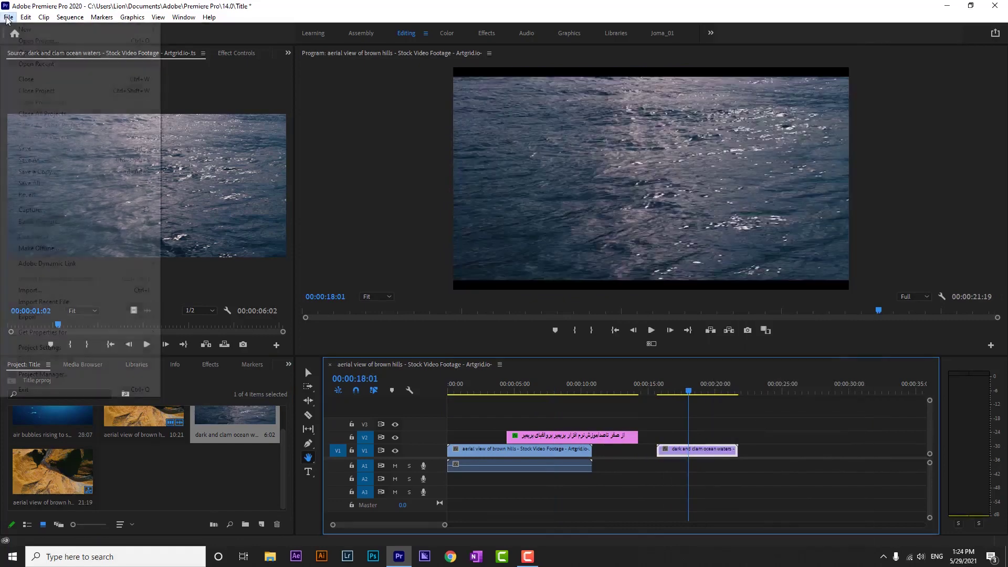
mouse_move(20, 32)
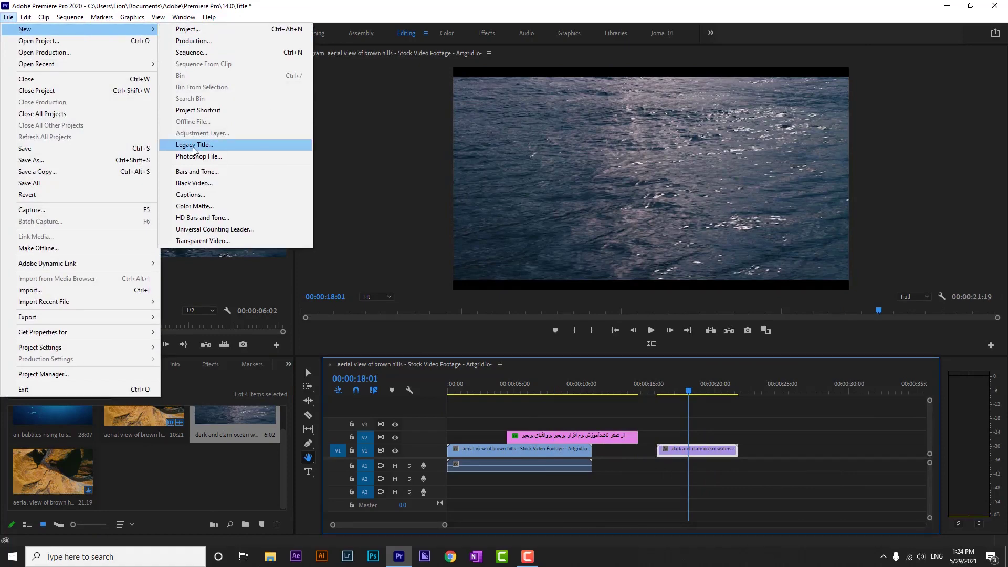
left_click(227, 148)
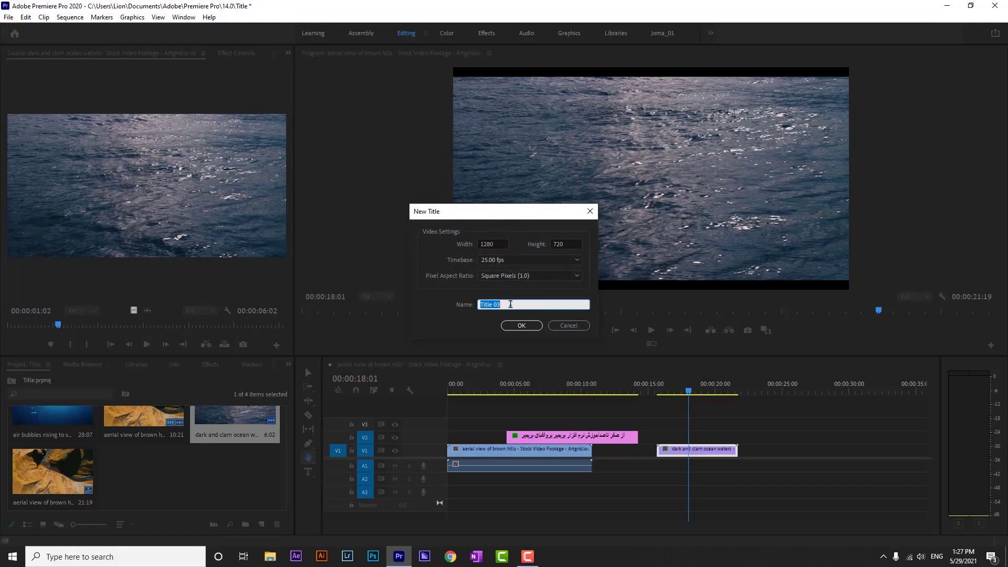
left_click(510, 304)
left_click(521, 325)
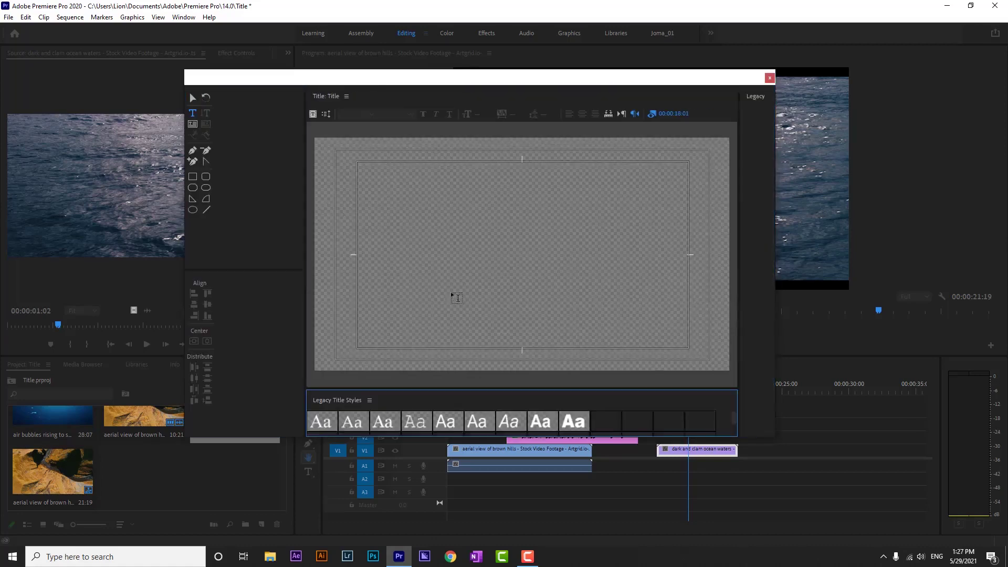
left_click_drag(304, 193, 232, 193)
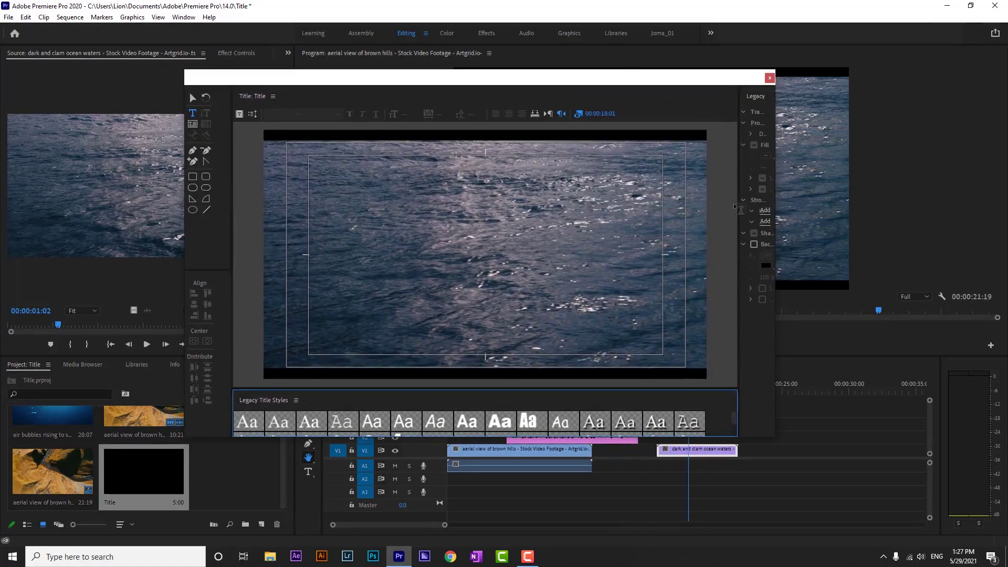
left_click_drag(739, 210, 653, 221)
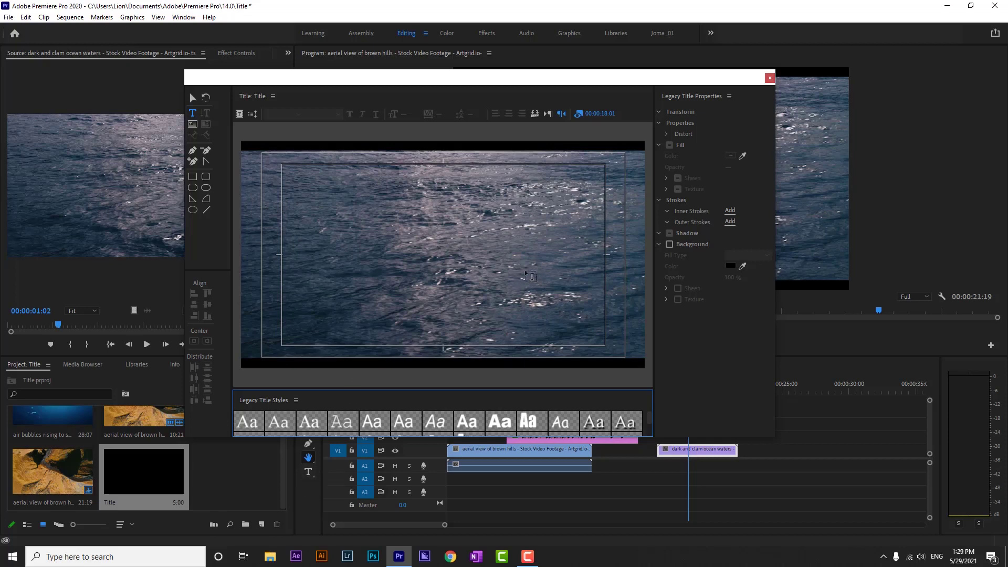
Step: Draw a trial rounded rectangle about 912 × 382 and a trial horizontal line about 1030 wide, deleting each one
left_click(206, 178)
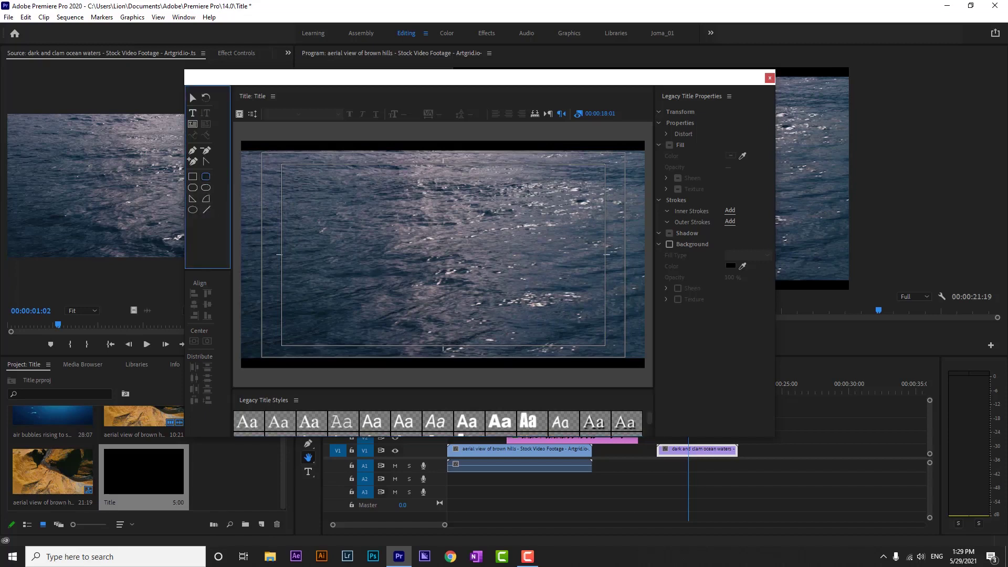
left_click_drag(312, 195, 601, 322)
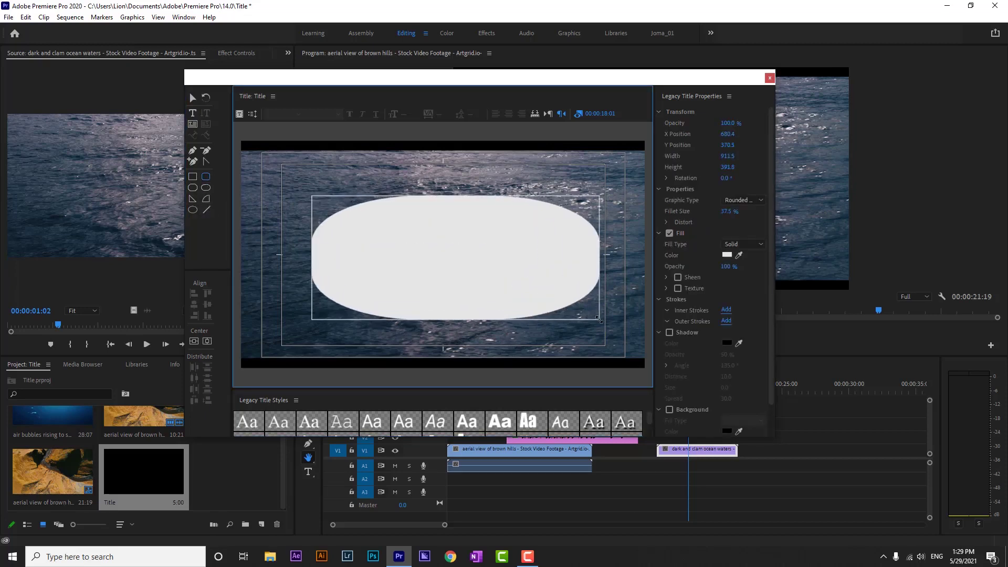
key("Delete")
left_click(206, 209)
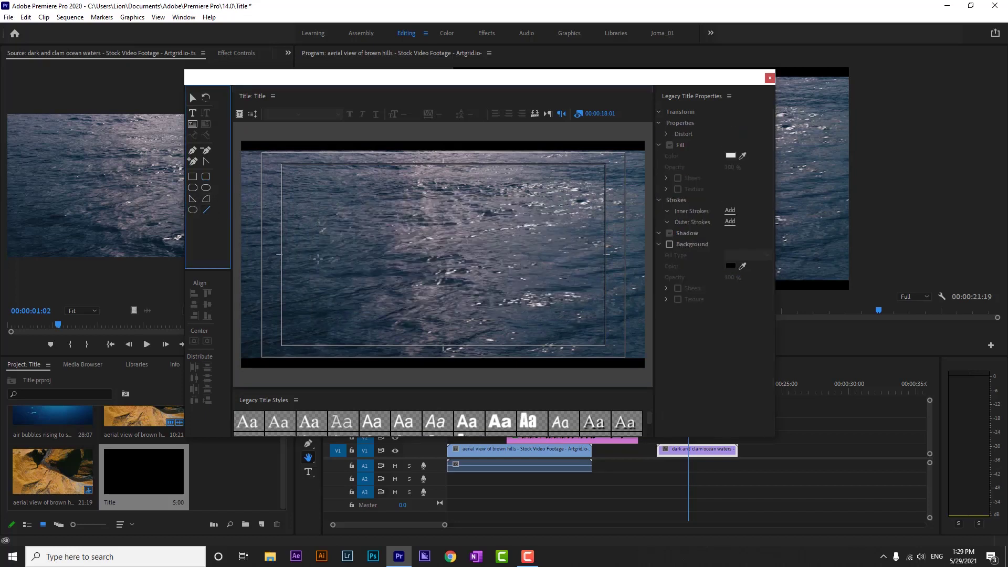
left_click_drag(280, 255, 604, 254)
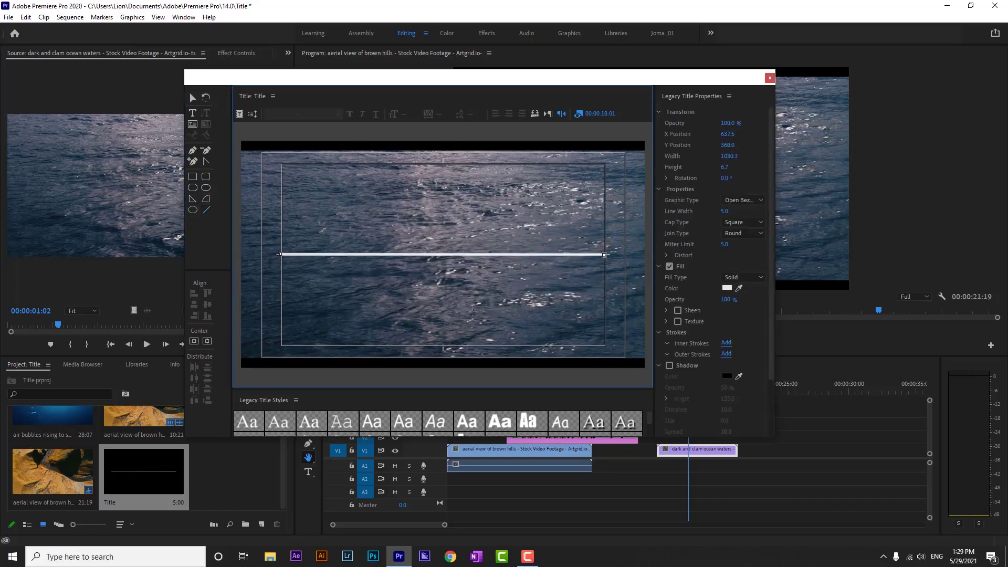
key("Delete")
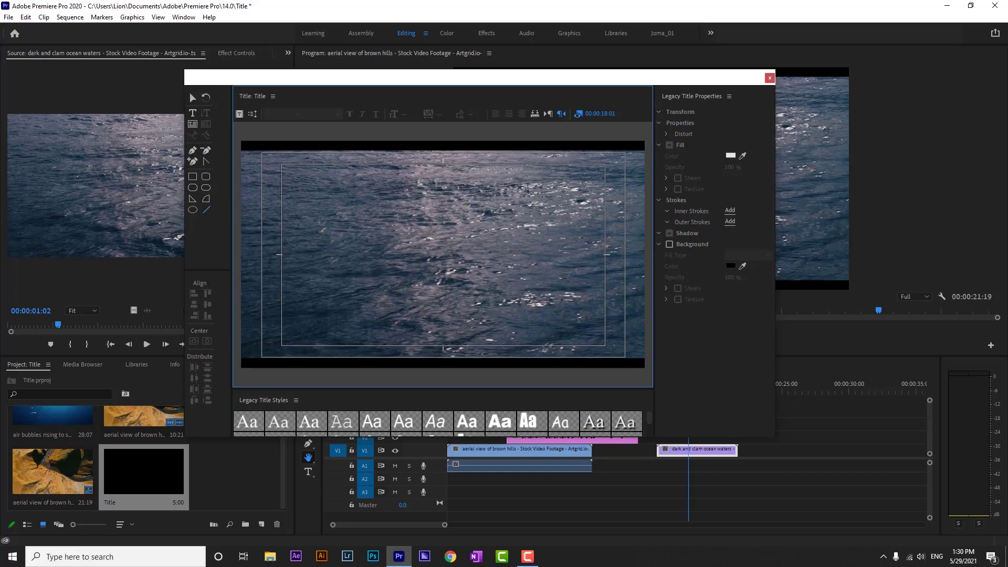
Step: Add a text object just right of the canvas centre containing the Persian text الفبای پریمیر
left_click(193, 114)
left_click(517, 241)
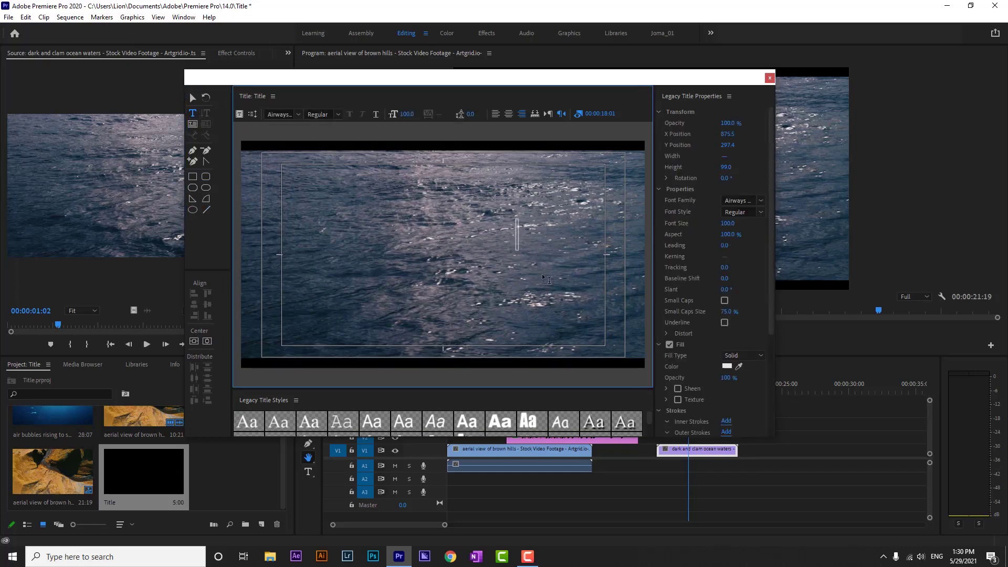
type("hq")
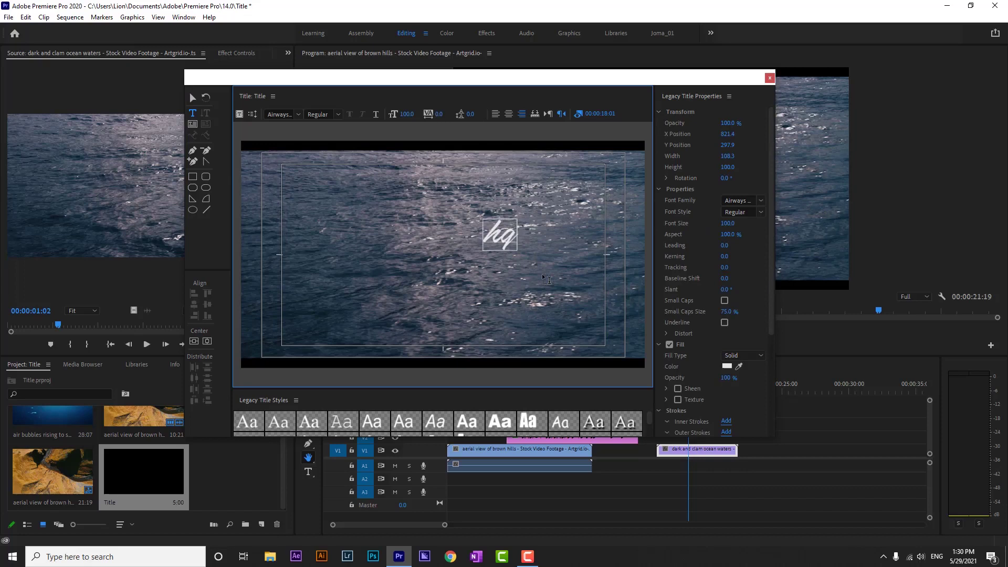
key("BackSpace")
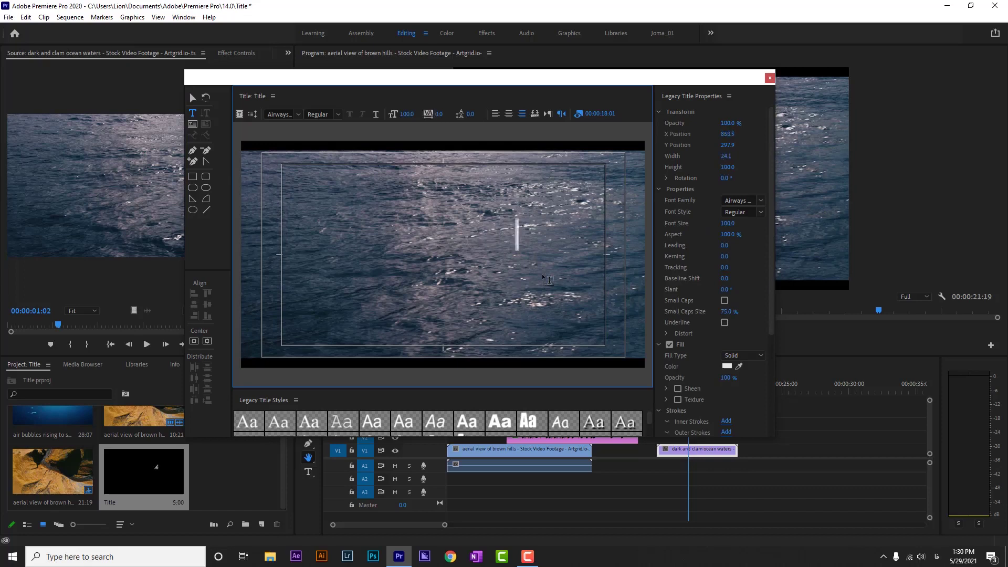
Step: Select the entire Persian title text and set its font family to Kalameh
left_click(429, 239)
key("shift+Home")
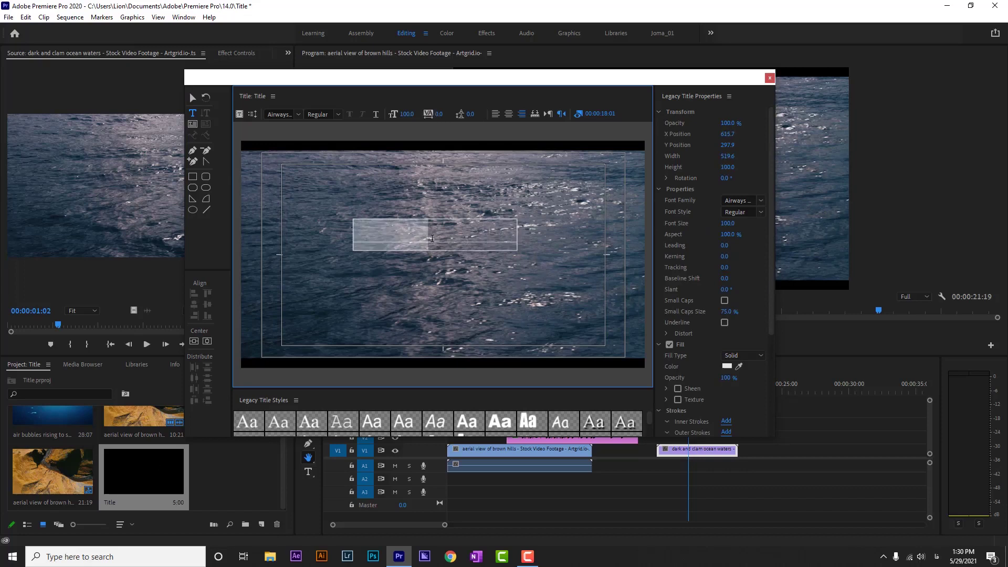
key("ctrl+a")
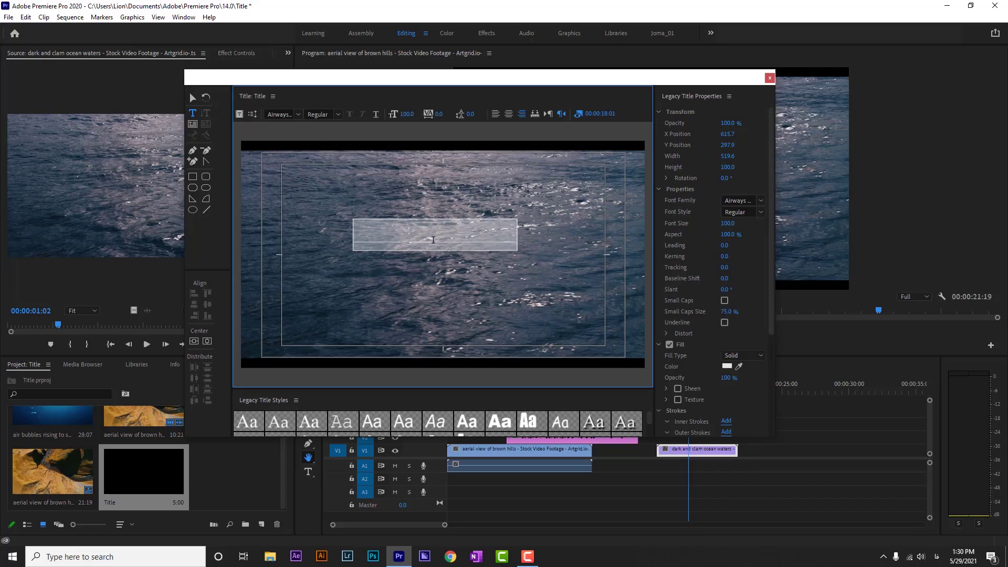
left_click(467, 241)
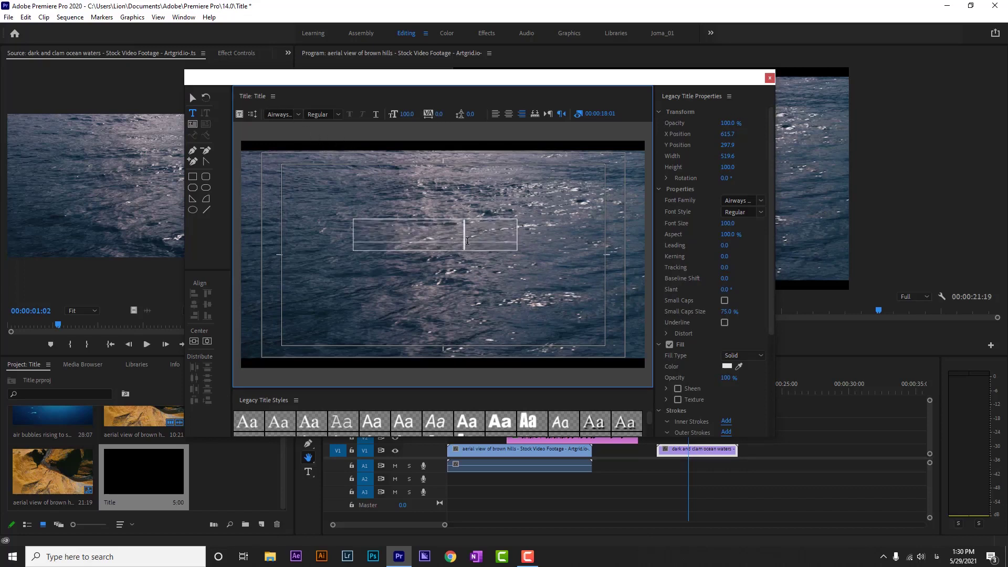
key("ctrl+a")
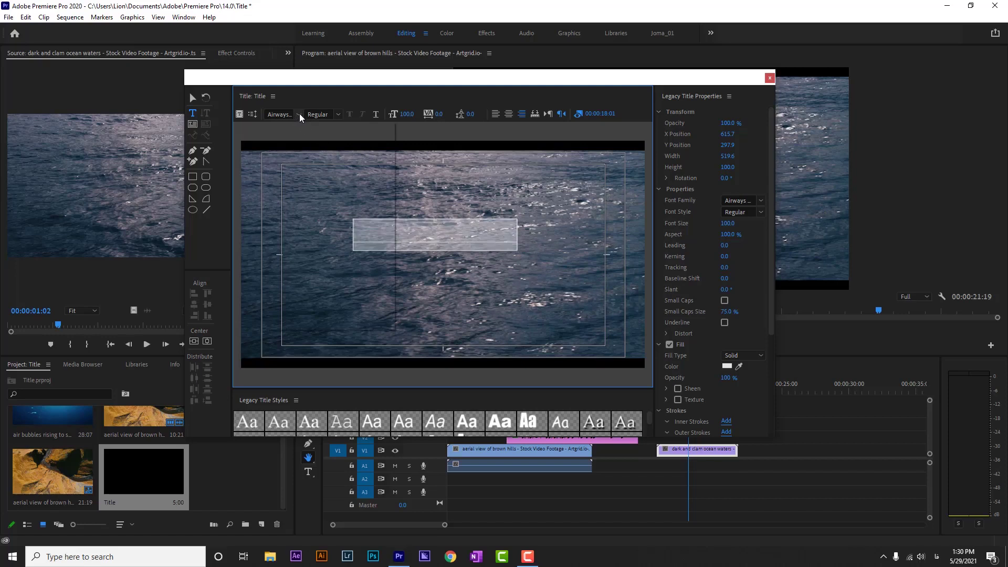
left_click(299, 114)
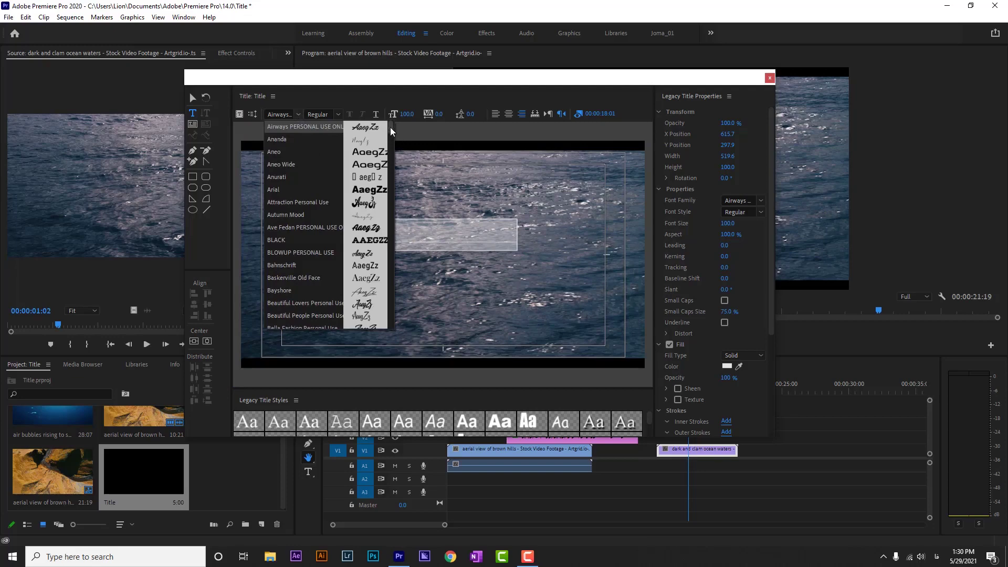
left_click_drag(391, 130, 391, 276)
left_click(280, 115)
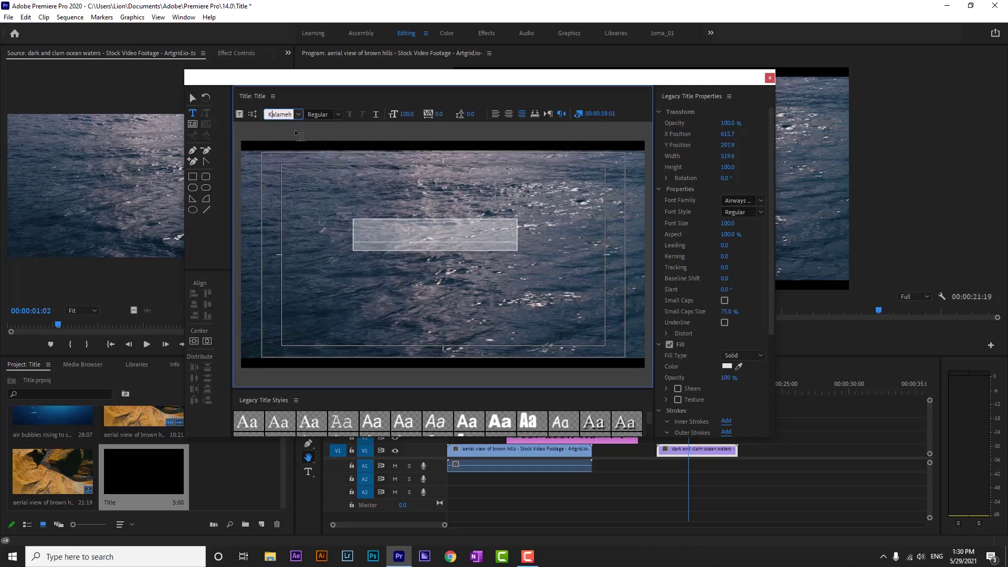
key("Return")
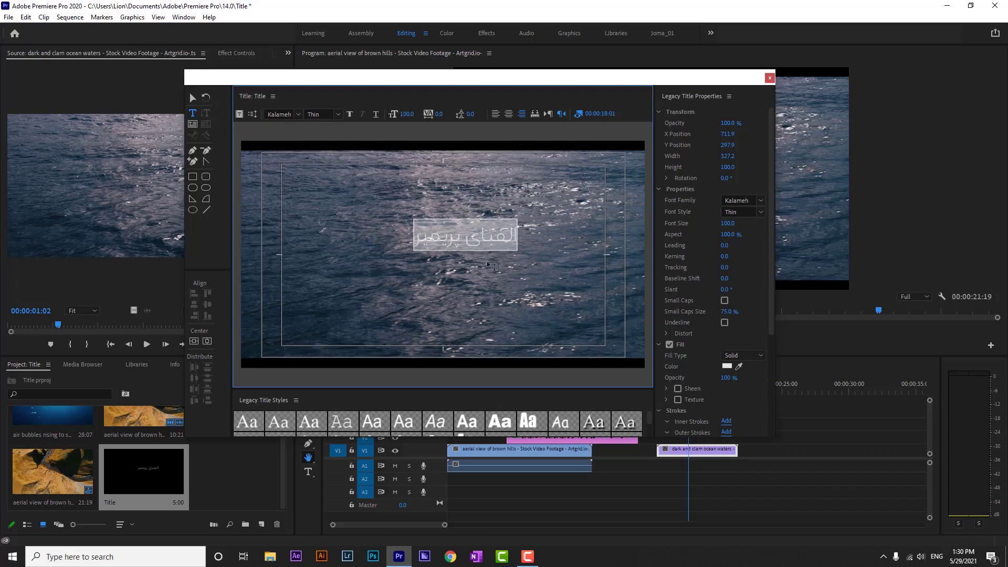
Step: Set the whole title text to the Bold style with a font size of 198
left_click(466, 233)
double_click(486, 244)
key("ctrl+a")
left_click(338, 115)
left_click(323, 138)
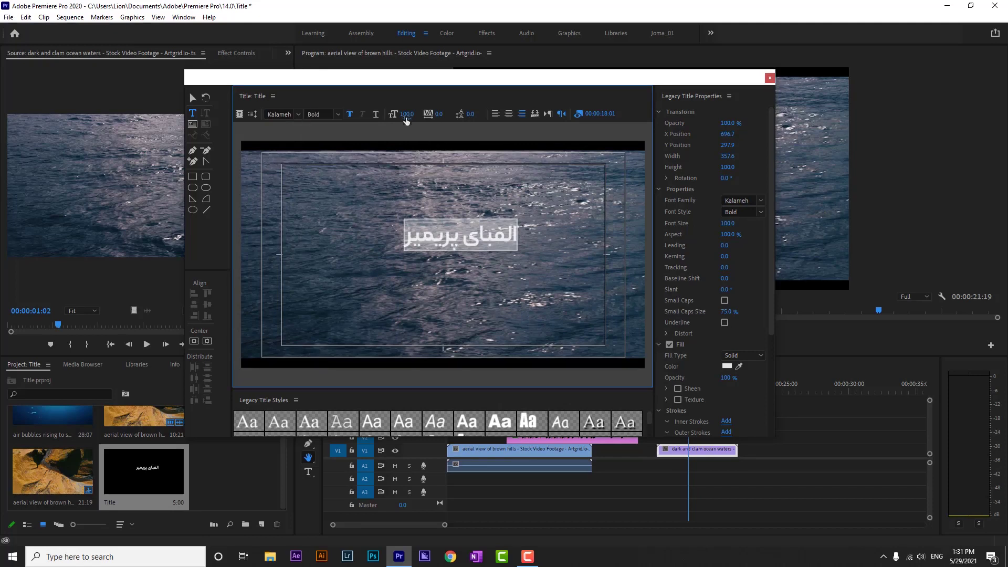
left_click_drag(407, 113, 527, 158)
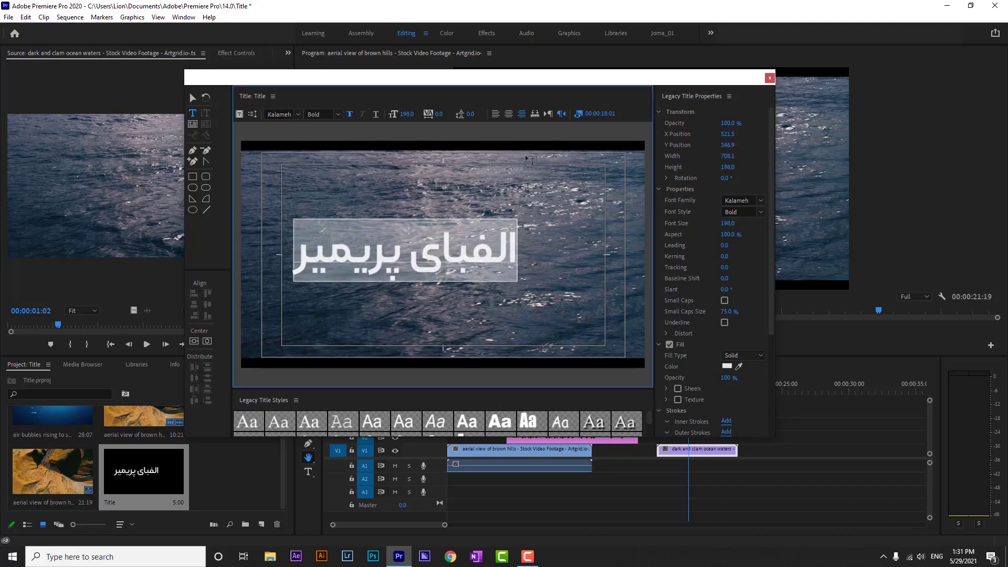
Step: Centre the Persian title vertically and horizontally in the frame, and enlarge the area showing the preset title styles
left_click(194, 341)
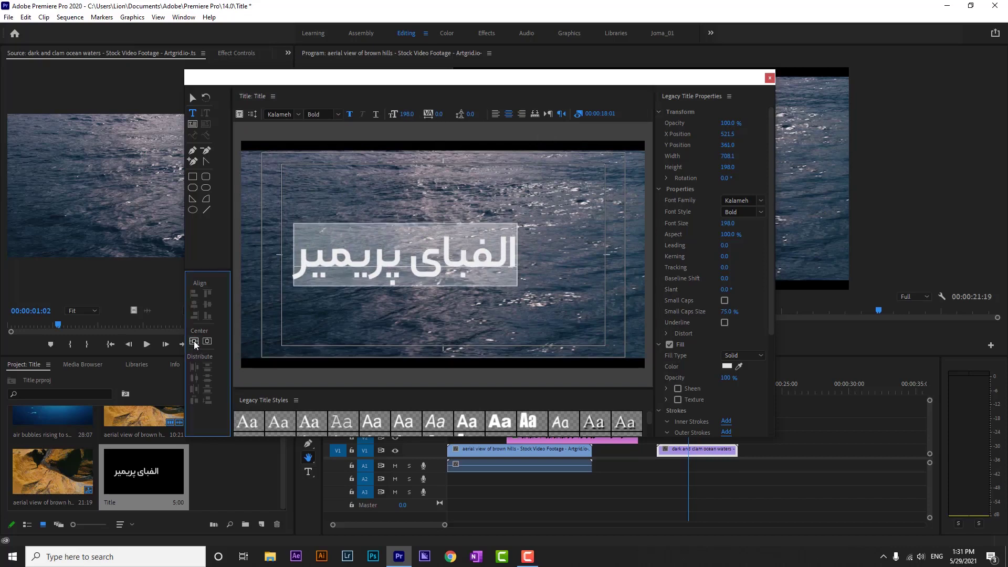
left_click(207, 342)
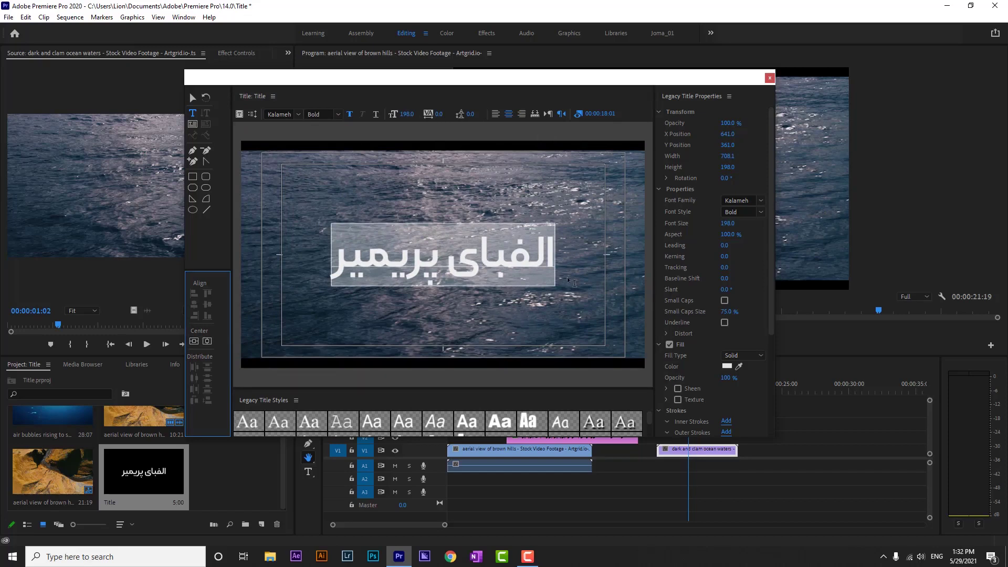
left_click_drag(476, 393, 476, 373)
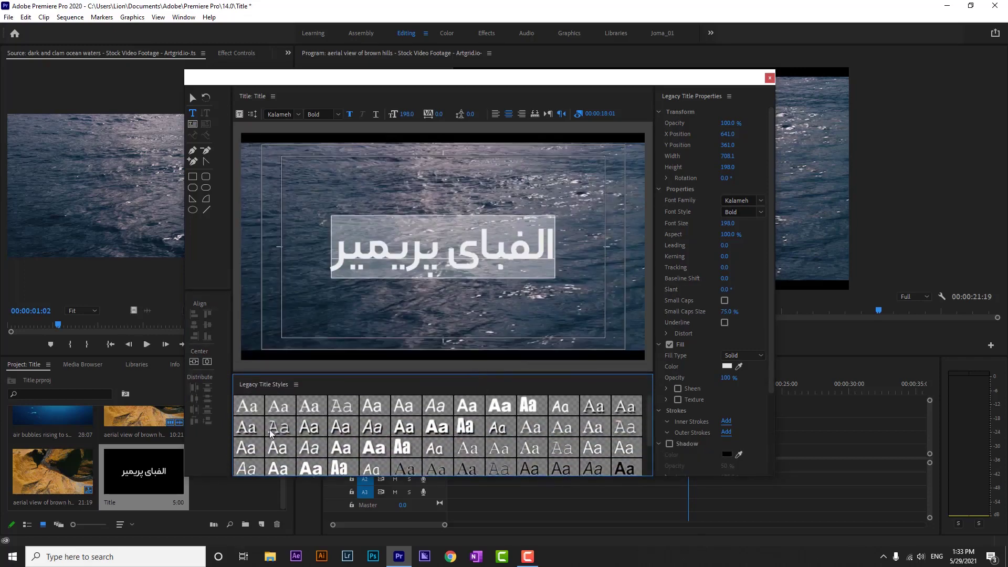
Step: Try several preset white, shadowed and outlined title styles on the selected Persian text
left_click(247, 408)
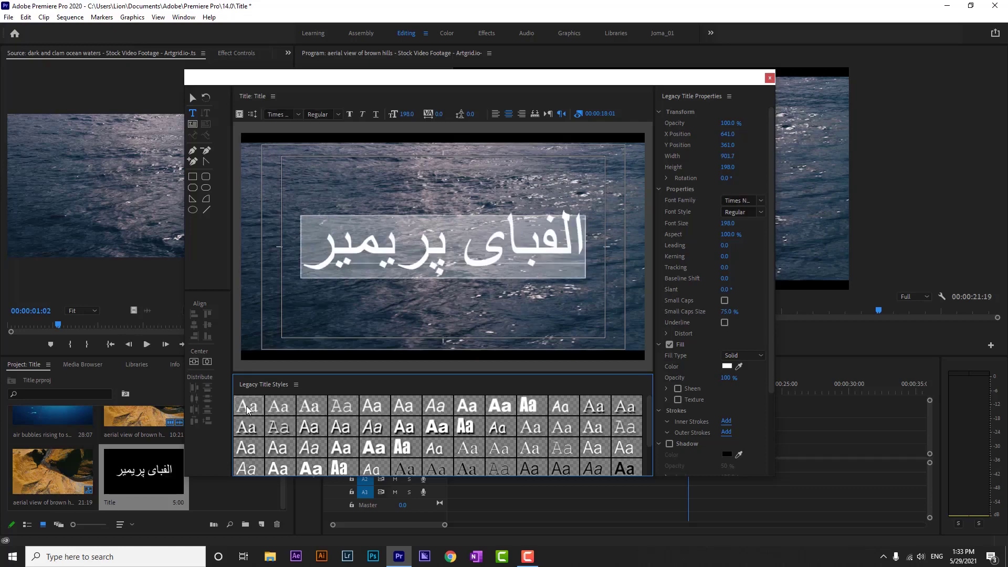
left_click(285, 409)
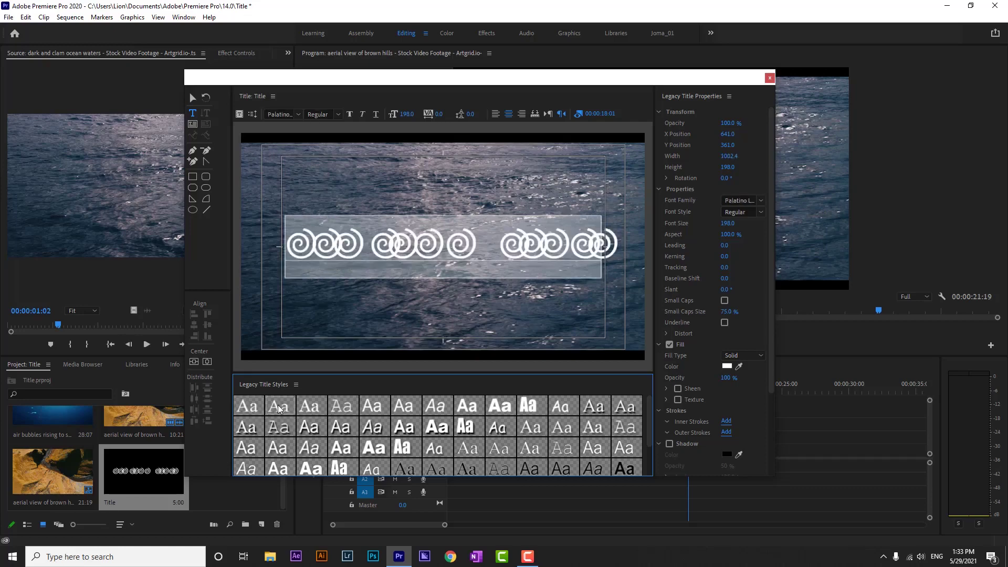
left_click(285, 429)
left_click(323, 430)
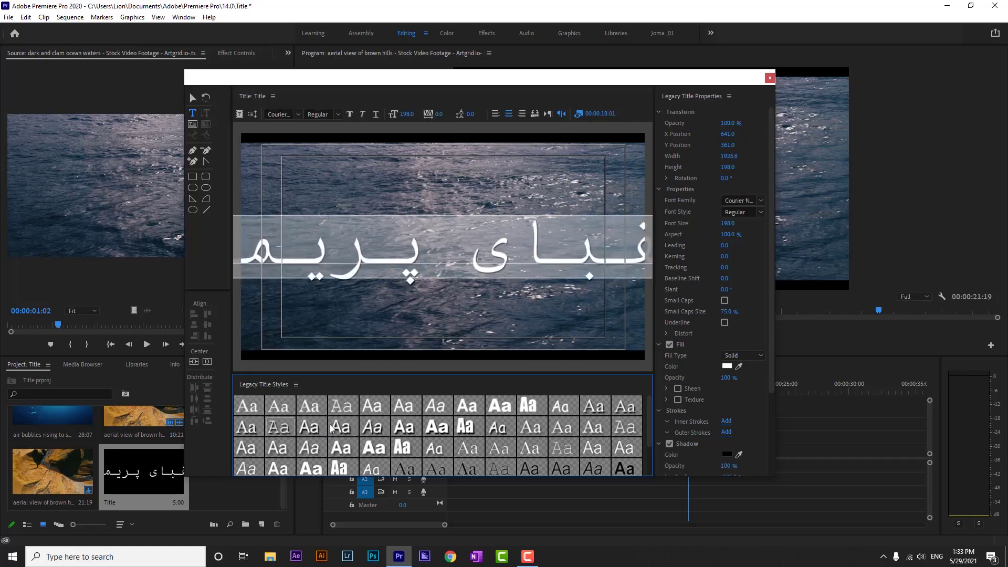
left_click(406, 428)
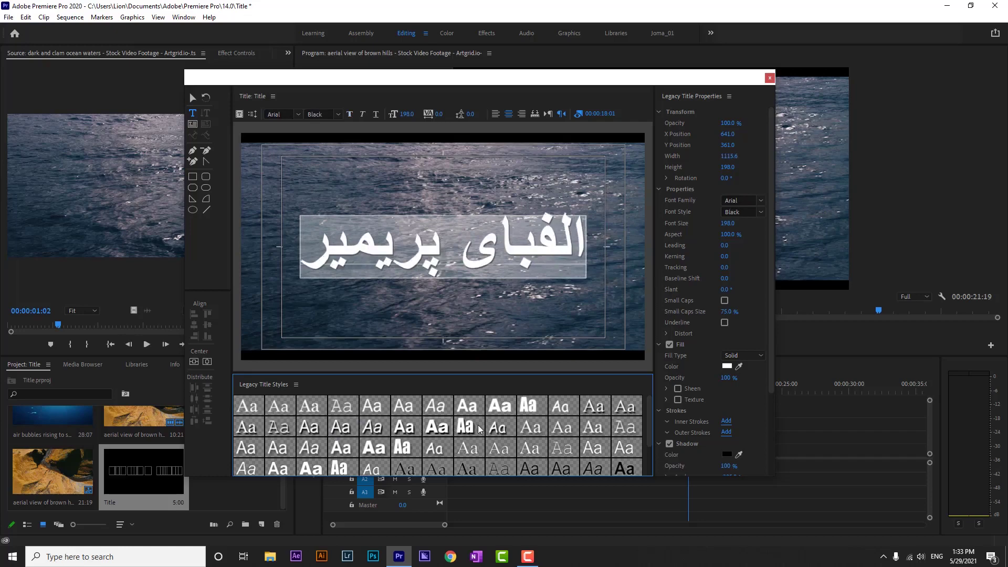
left_click(450, 429)
Step: Replace the Persian title with the English text Alefba Premiere near the centre of the canvas
left_click(470, 239)
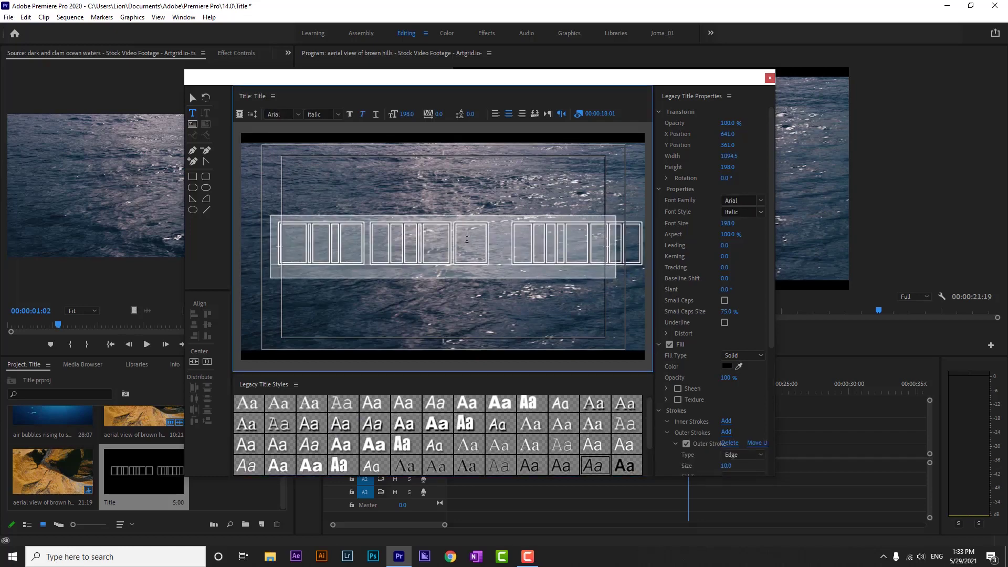
key("BackSpace")
type("A")
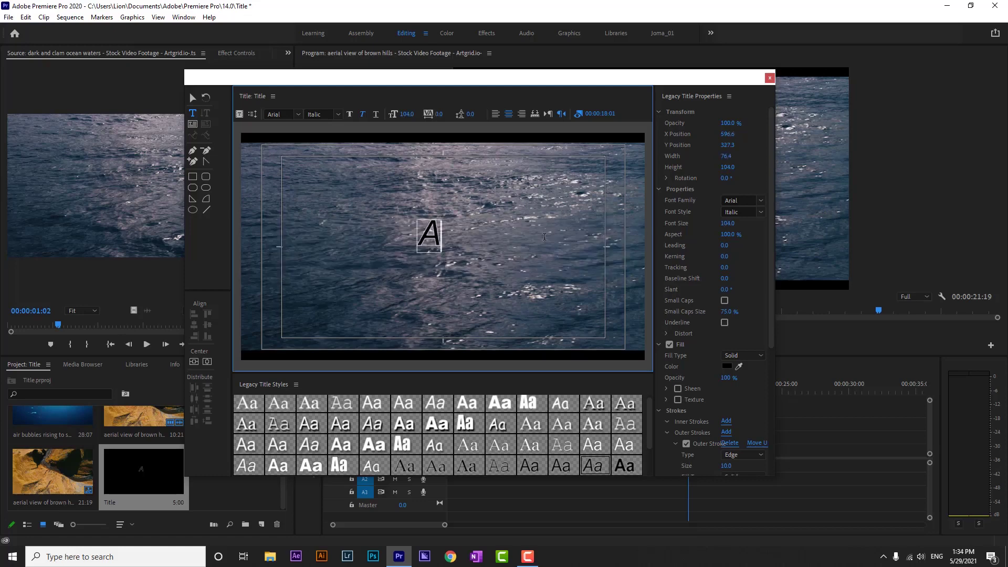
type("lef")
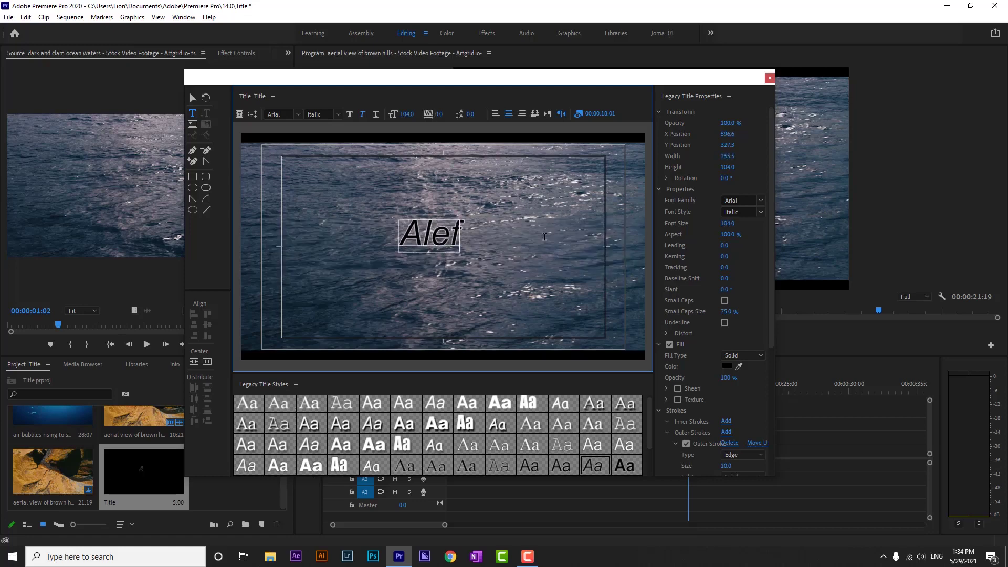
type("ba Pr")
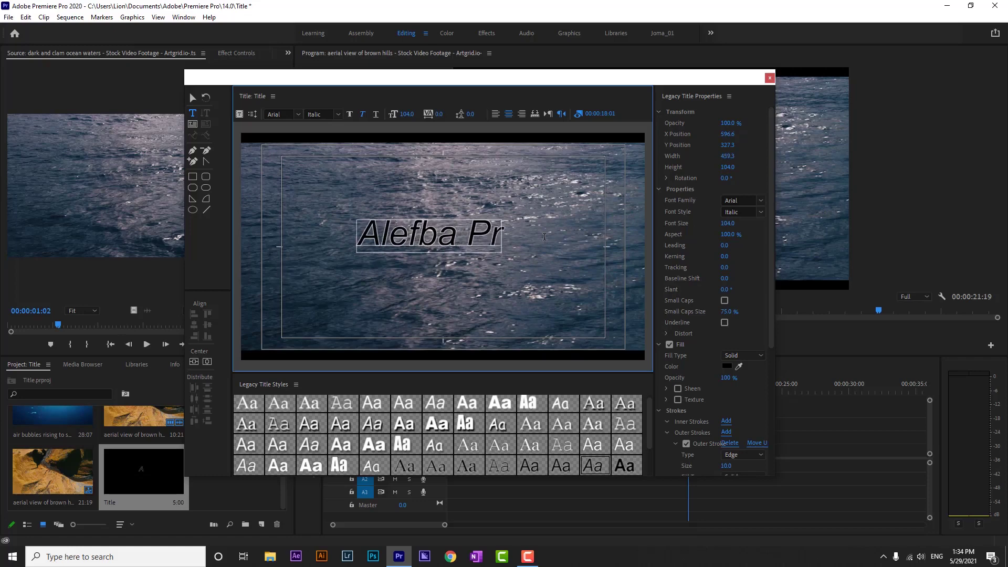
type("emiere")
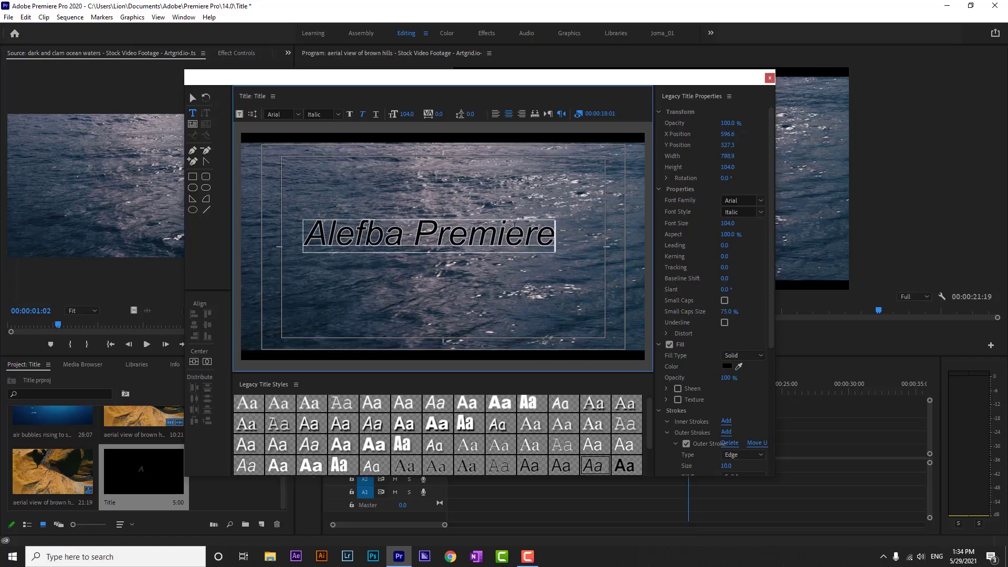
Step: Try various white, black, red, yellow, blue, silver and cream preset styles on the Alefba Premiere text
left_click(437, 425)
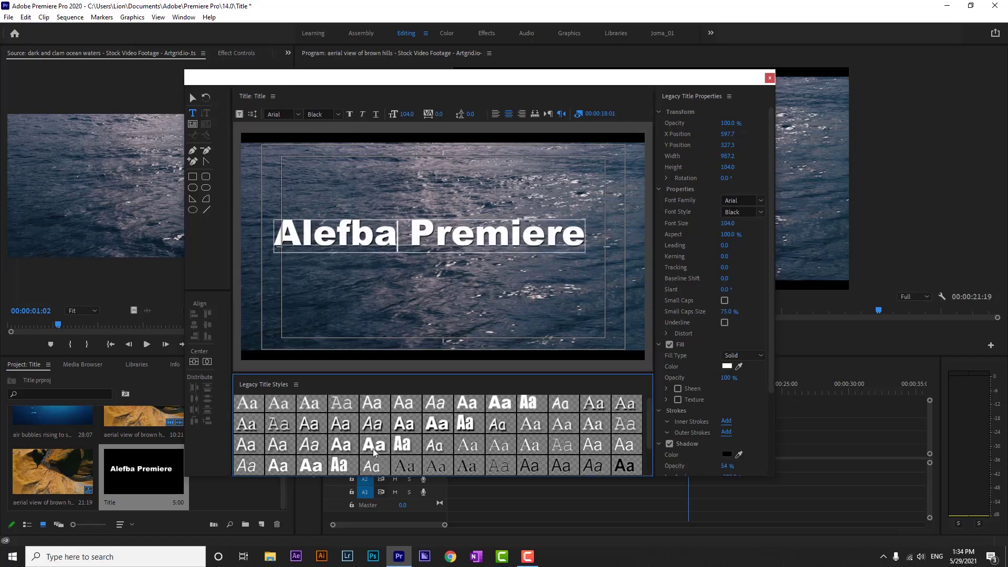
left_click(433, 447)
scroll(561, 470, "down", 2)
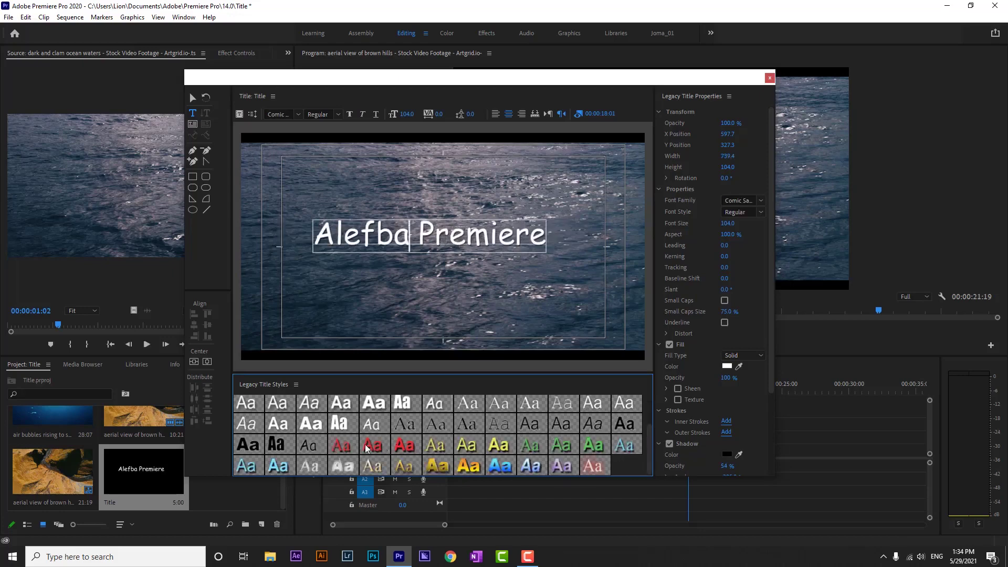
left_click(249, 446)
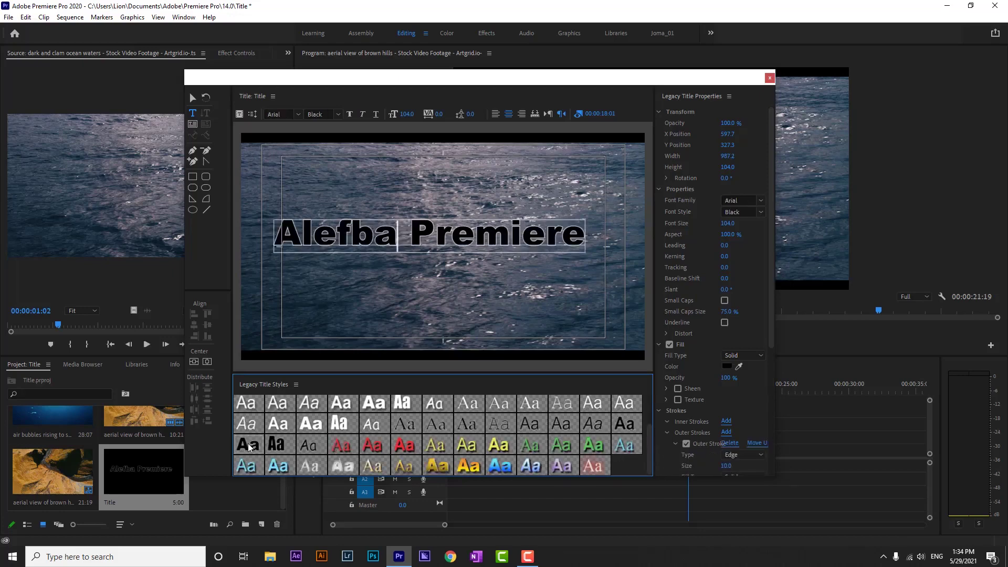
left_click(341, 445)
left_click(406, 447)
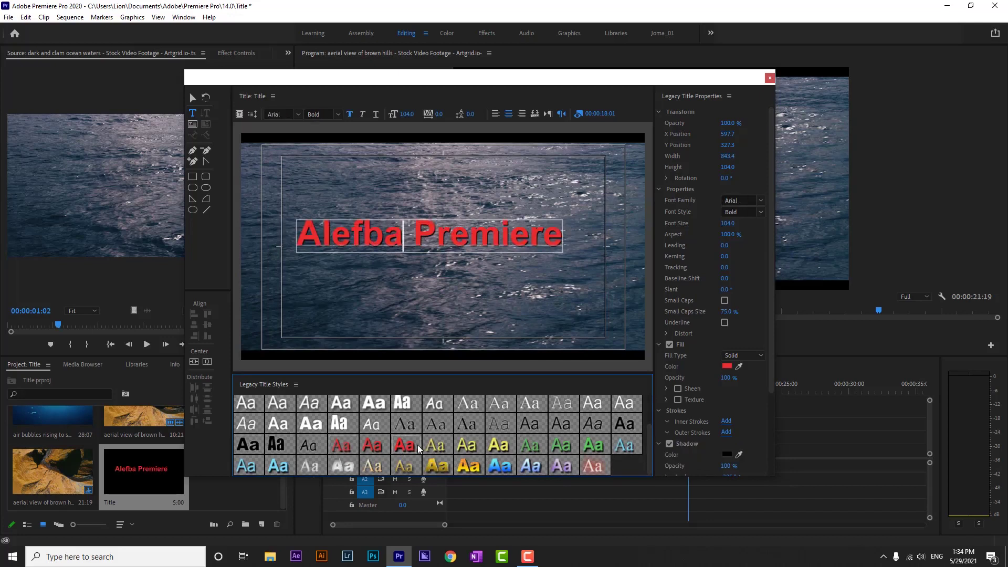
left_click(461, 452)
left_click(445, 452)
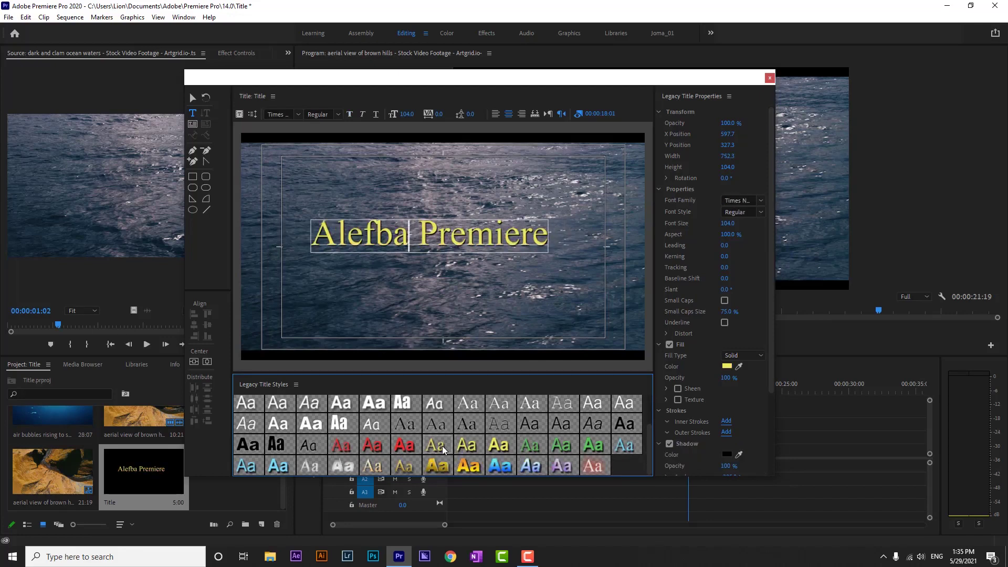
left_click(507, 451)
left_click(250, 469)
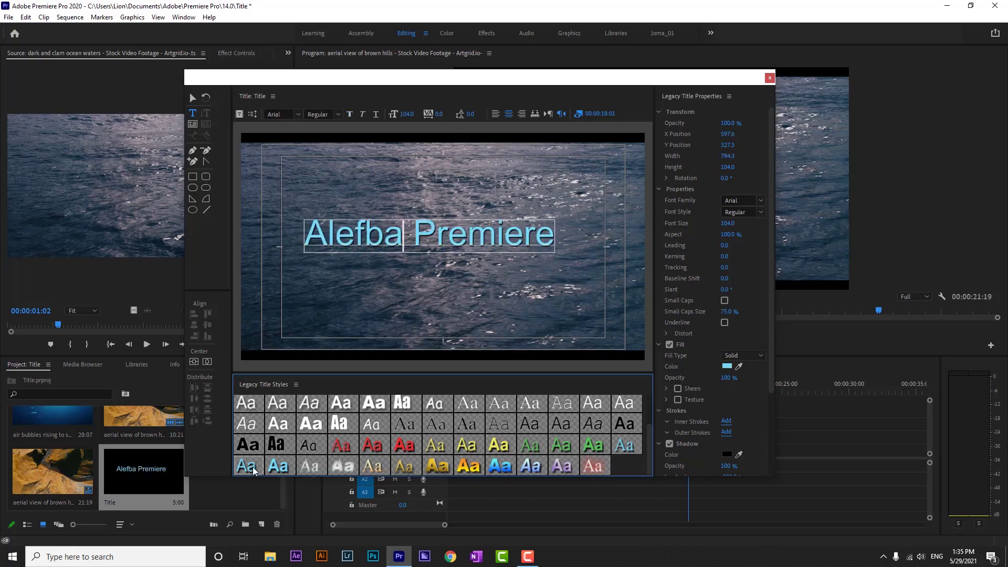
left_click(346, 469)
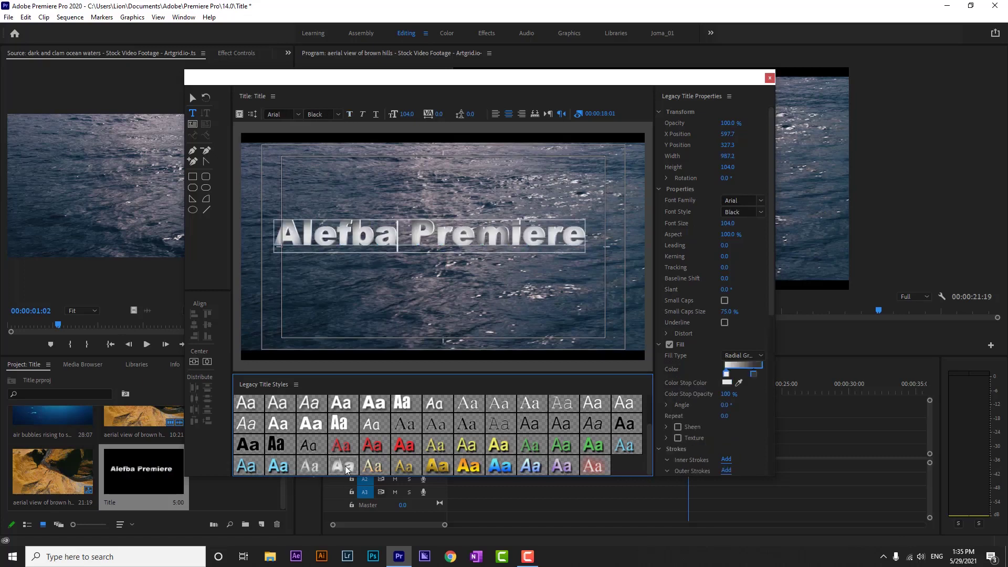
left_click(373, 466)
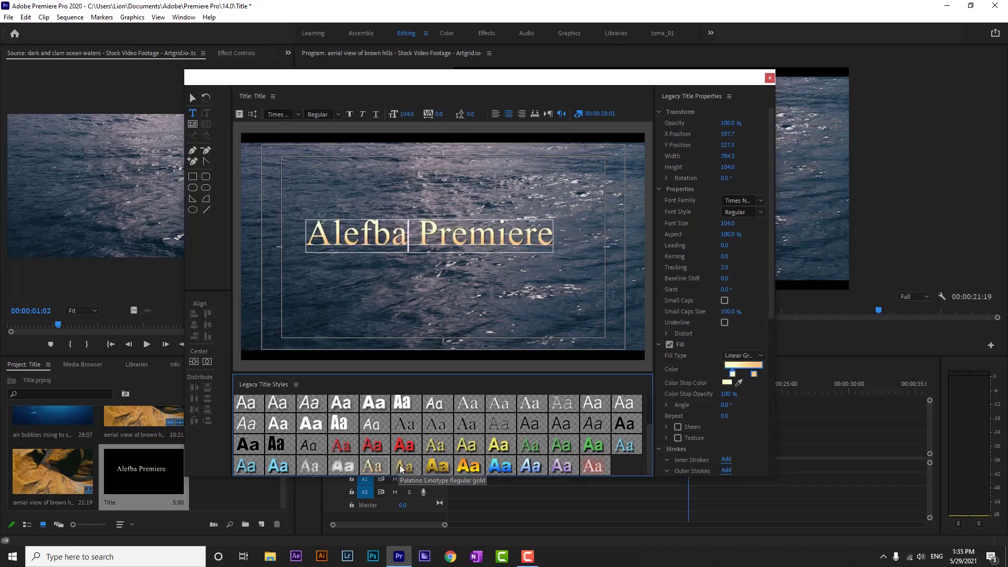
Step: Compare the gold preset styles on the title and apply Palatino Linotype Regular gold
left_click(402, 467)
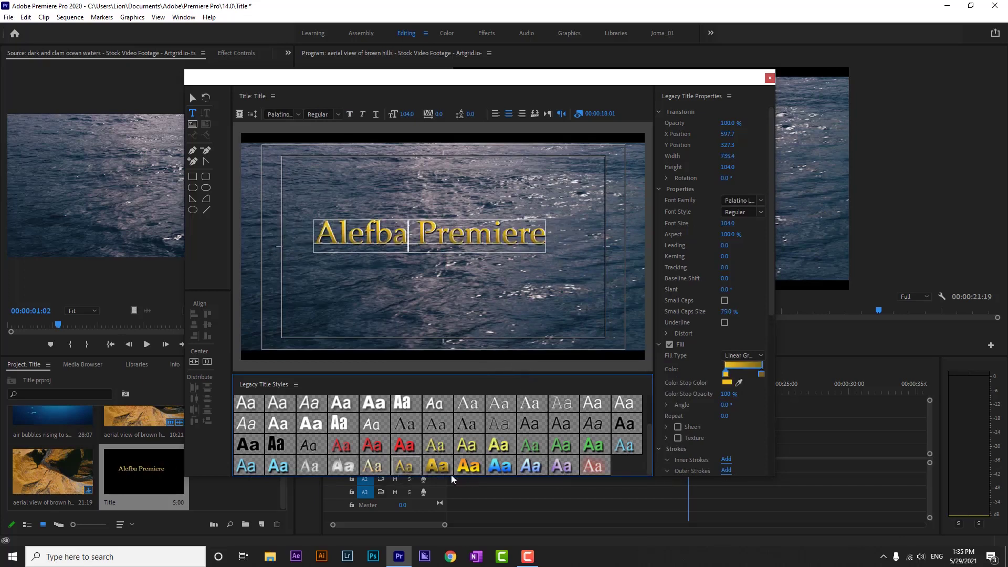
left_click(437, 467)
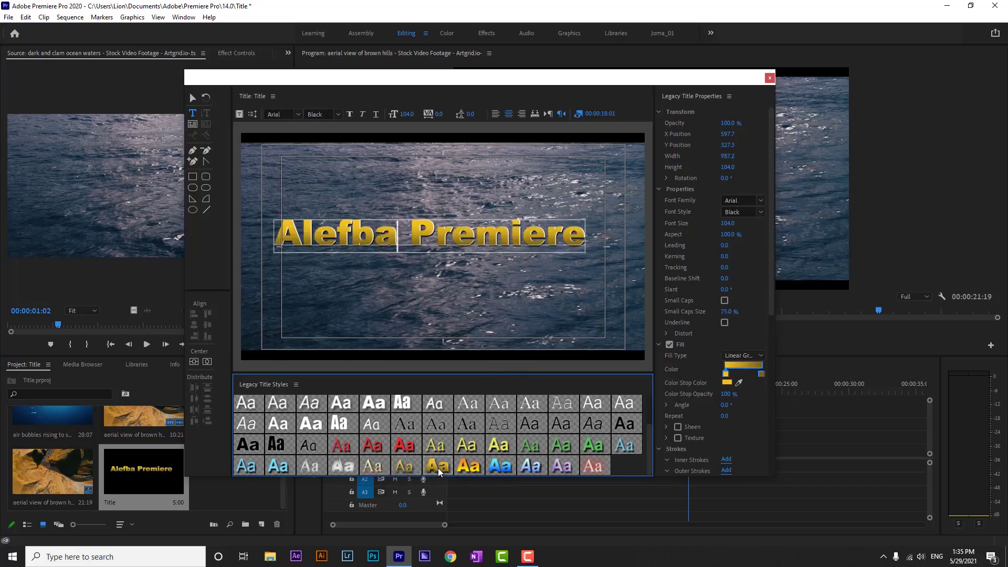
left_click(468, 466)
left_click(402, 467)
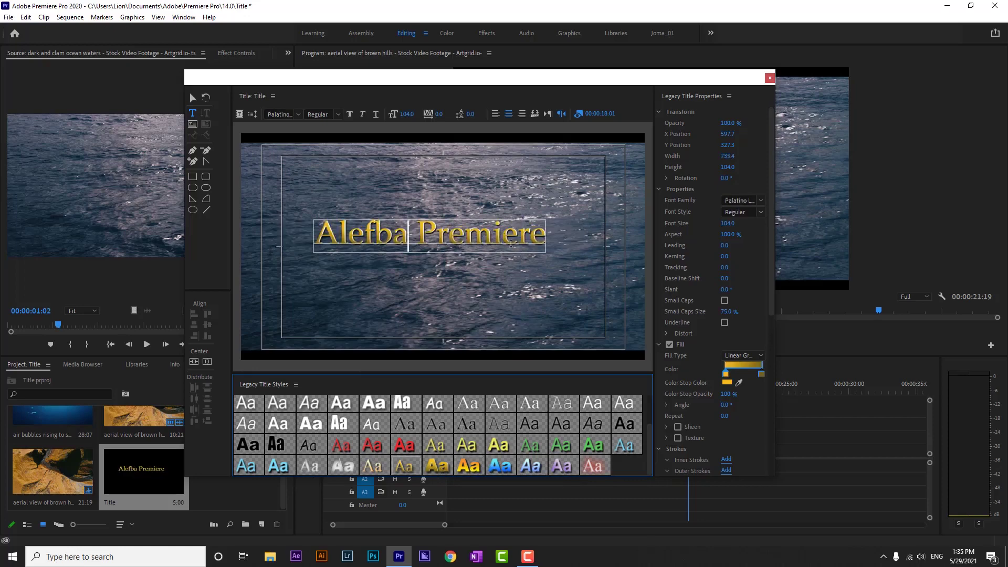
Step: Recolour the title's linear gradient fill, setting the first stop to bright green 1FEF1F and the second to dark green 094100
double_click(726, 374)
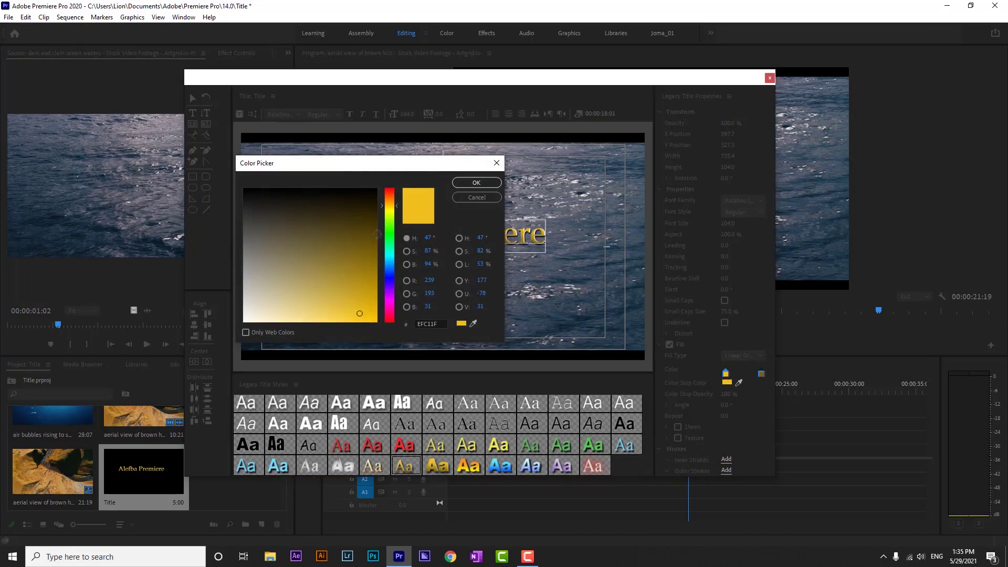
left_click(394, 234)
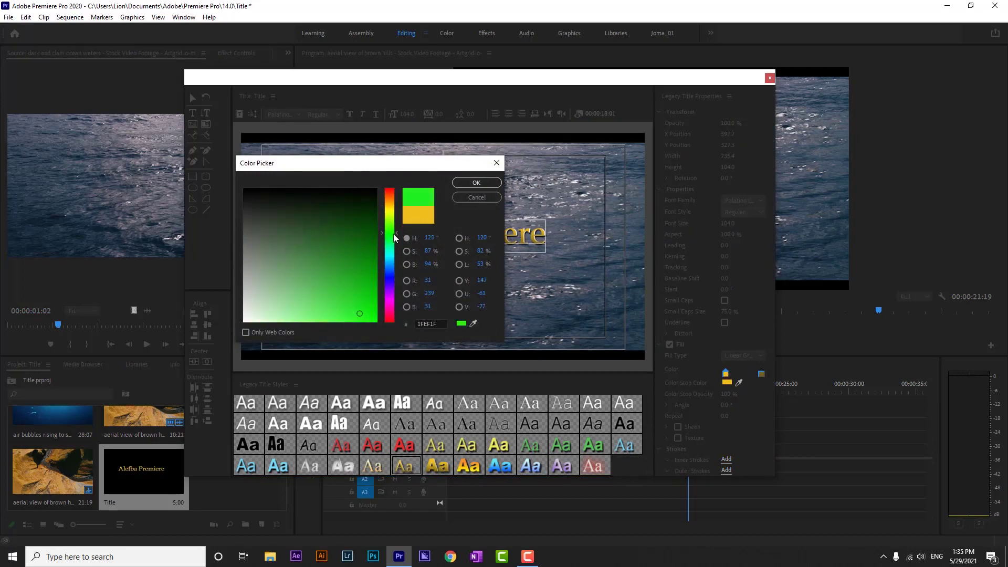
left_click(471, 183)
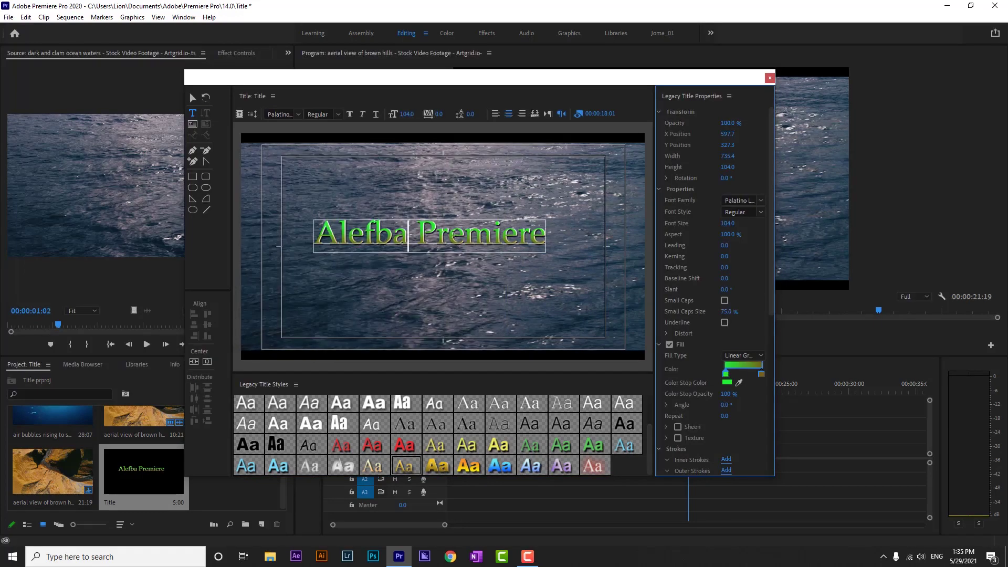
double_click(760, 374)
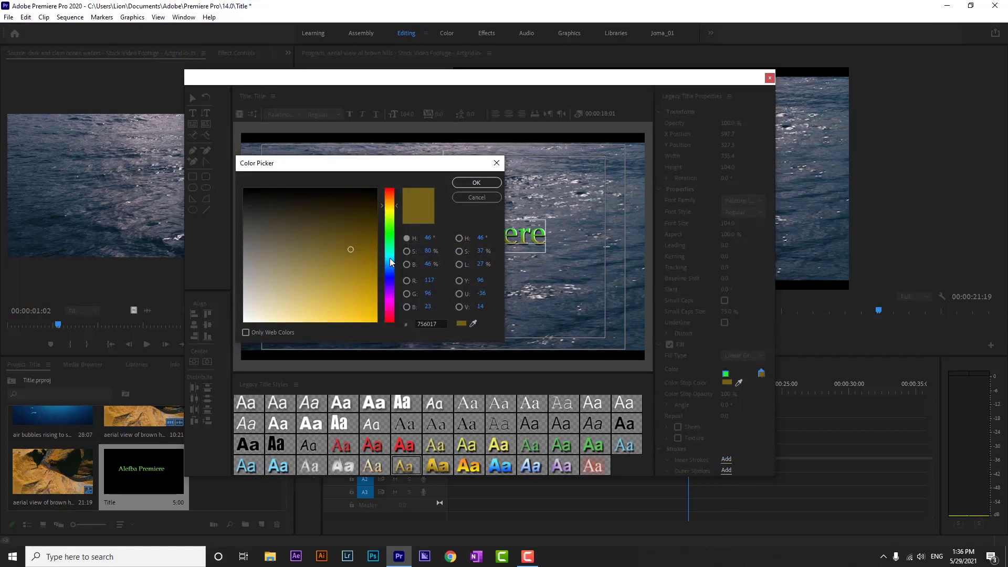
left_click_drag(390, 263, 388, 222)
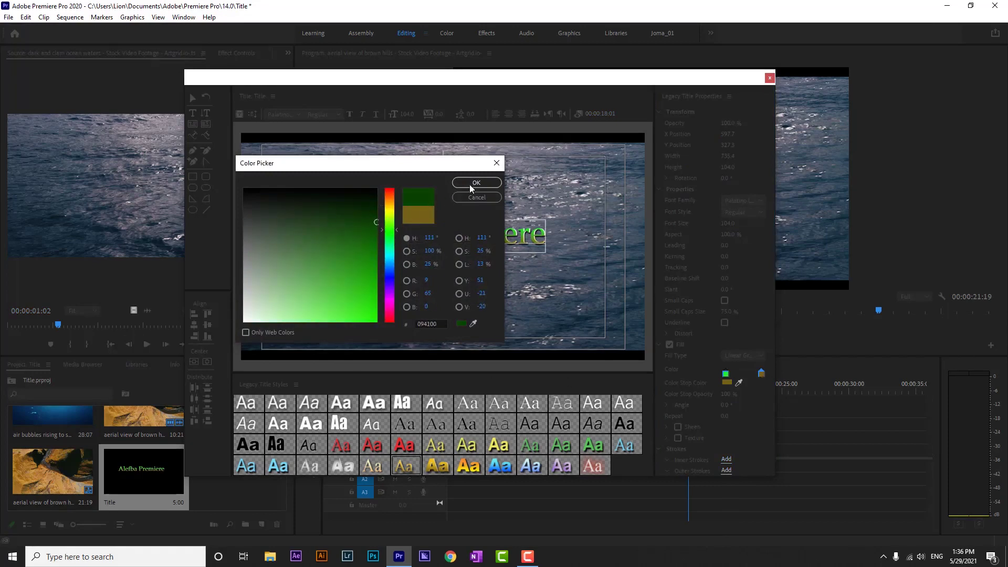
left_click(471, 185)
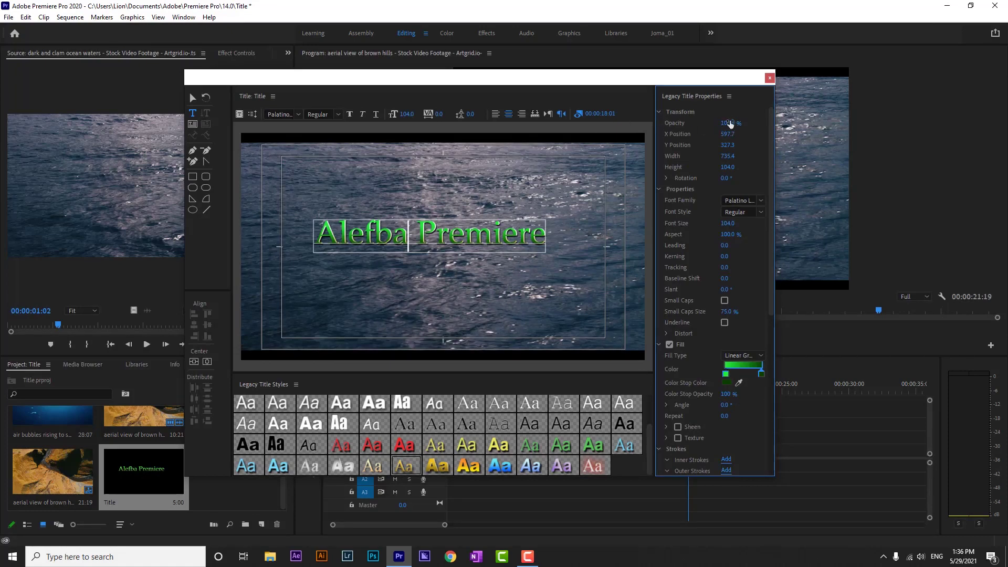
Step: Adjust the title's X and Y position values by a small amount, and centre the text horizontally and vertically in the frame
left_click_drag(730, 123, 735, 154)
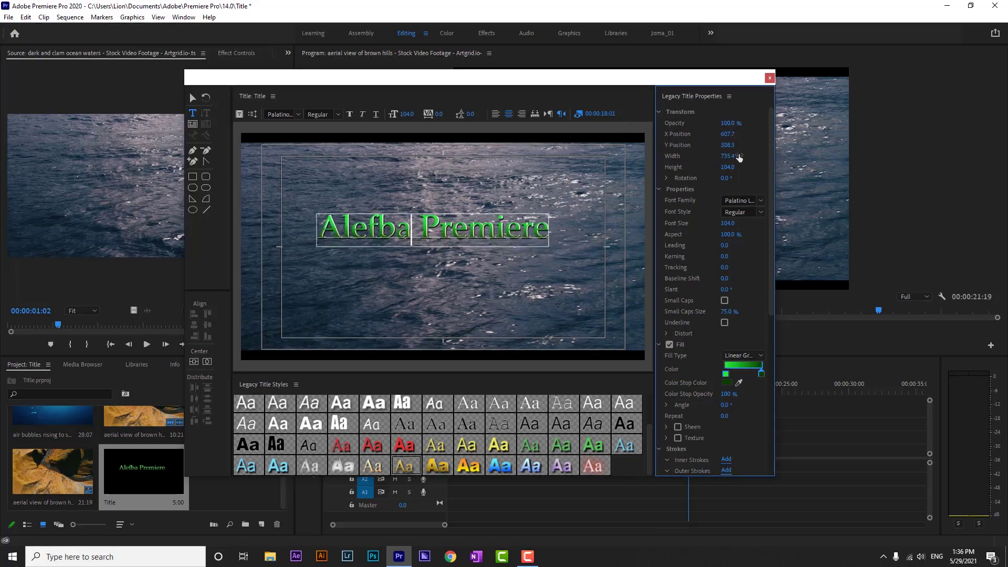
left_click(194, 362)
left_click(208, 362)
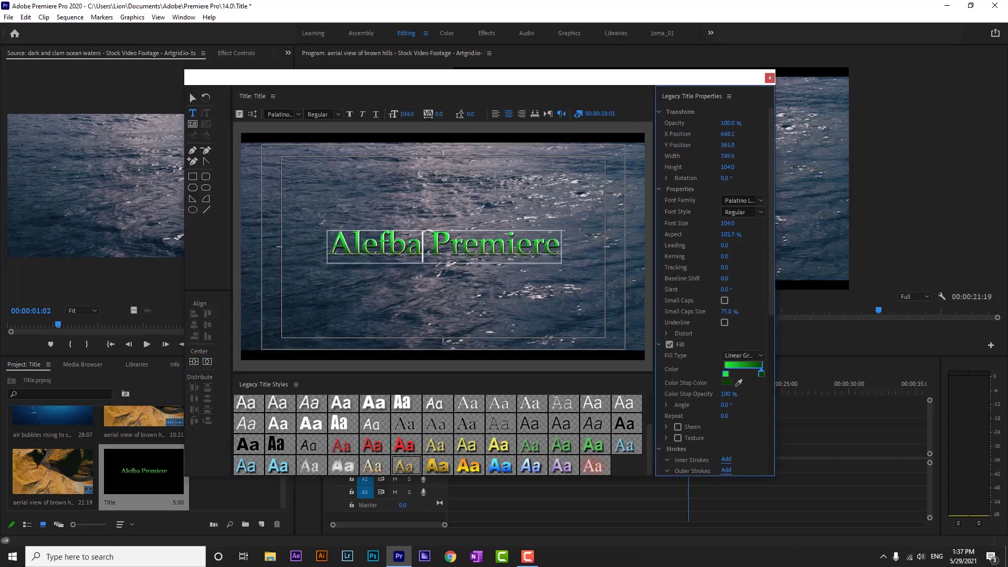
Step: Try widening the title slightly and stretching its height to about 412, undoing both changes
left_click_drag(727, 234, 755, 234)
key("ctrl+z")
left_click(727, 167)
type("417")
key("Return")
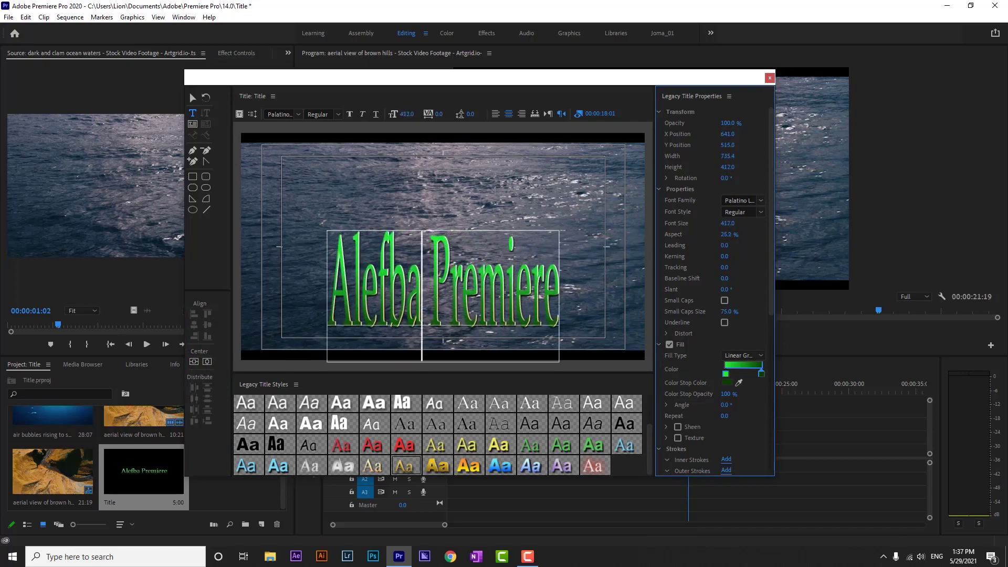
key("ctrl+z")
key("ctrl+z")
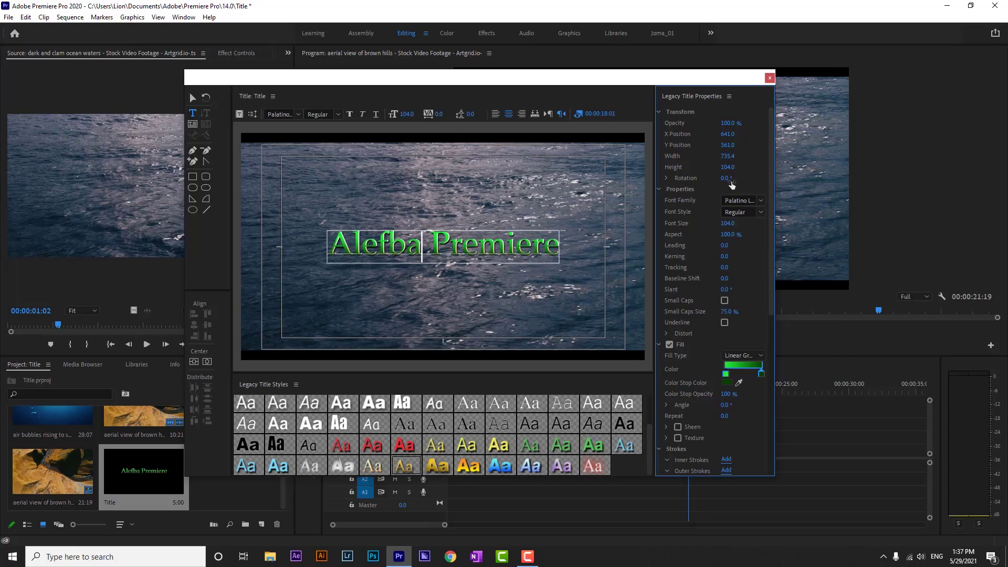
Step: Set the title's font family to Peace Sans
mouse_move(728, 178)
left_mouse_down()
mouse_move(682, 178)
mouse_move(727, 178)
left_mouse_up()
left_click(760, 202)
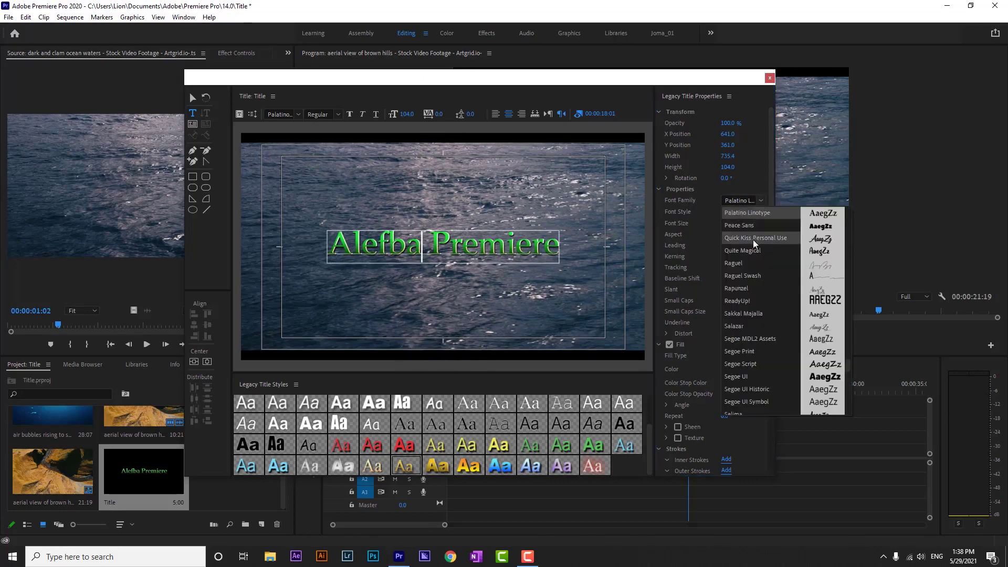
left_click(748, 234)
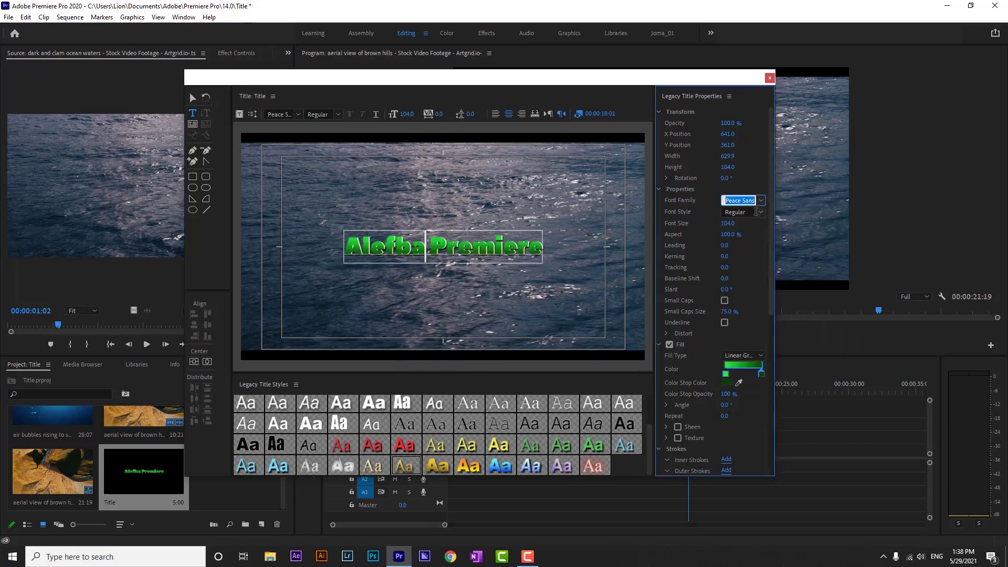
Step: Set the title's font style to Regular, its font size to 165 and its leading to 187
left_click(760, 212)
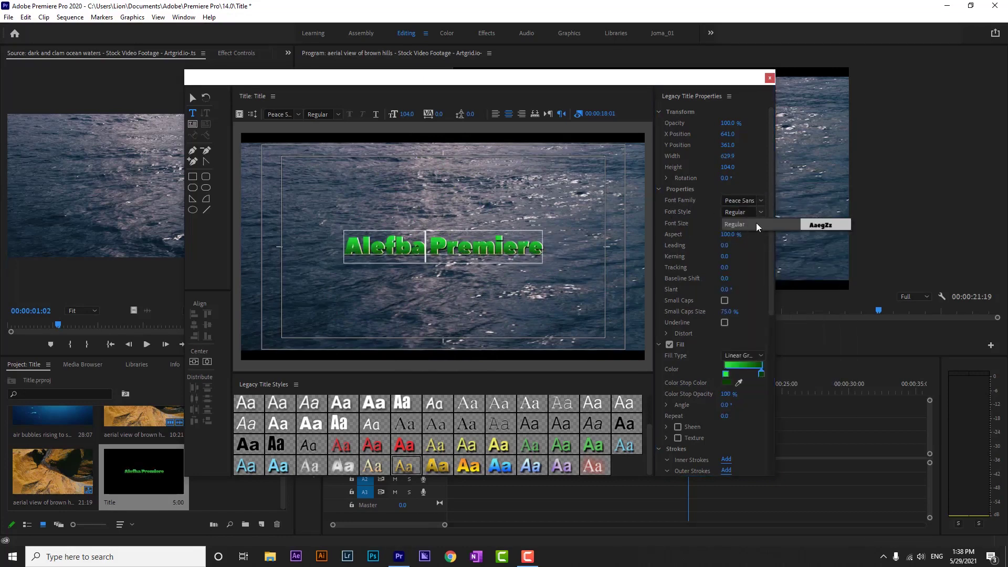
left_click(768, 225)
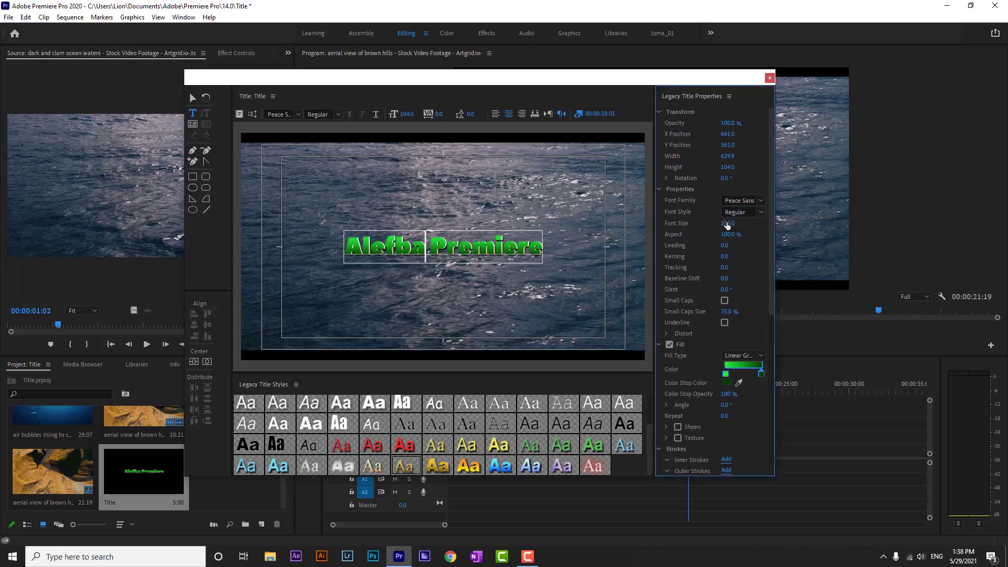
left_click_drag(728, 223, 695, 234)
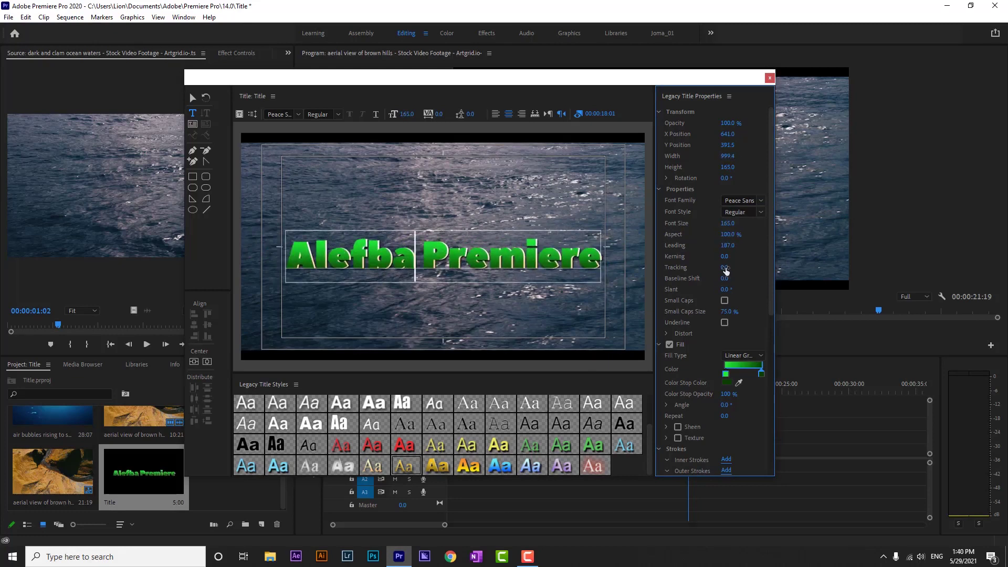
Step: Try a tracking of -2 and a slant of -44° on the title, undo the change and close the title designer
mouse_move(726, 269)
left_mouse_down()
mouse_move(694, 269)
mouse_move(758, 268)
mouse_move(715, 268)
mouse_move(725, 269)
mouse_move(720, 289)
mouse_move(701, 289)
left_mouse_up()
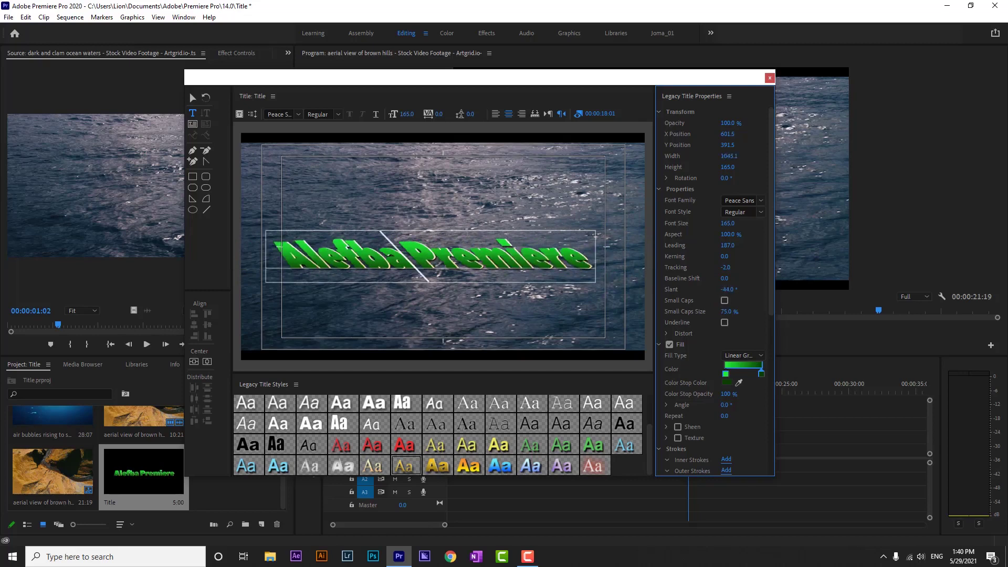
key("ctrl+z")
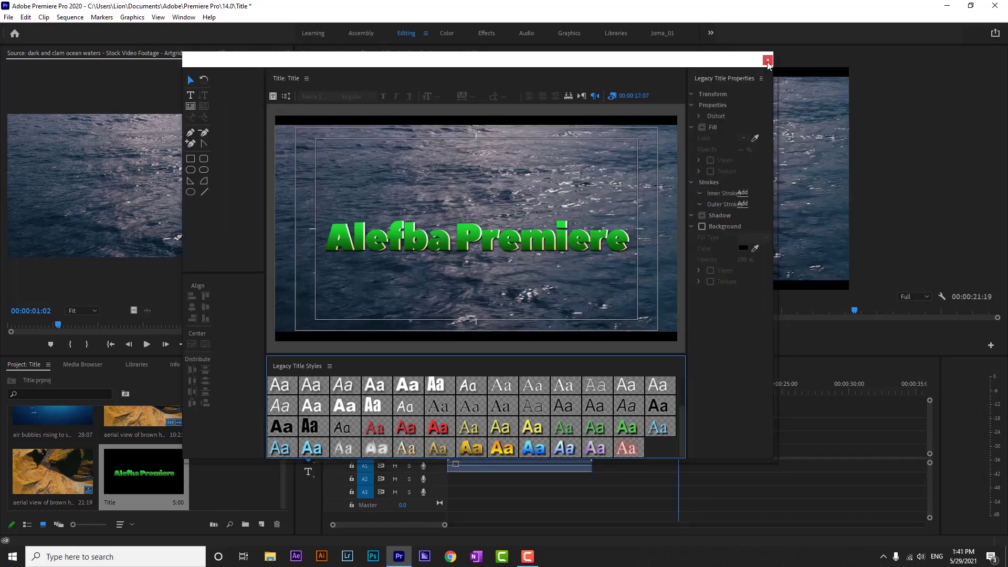
left_click(768, 60)
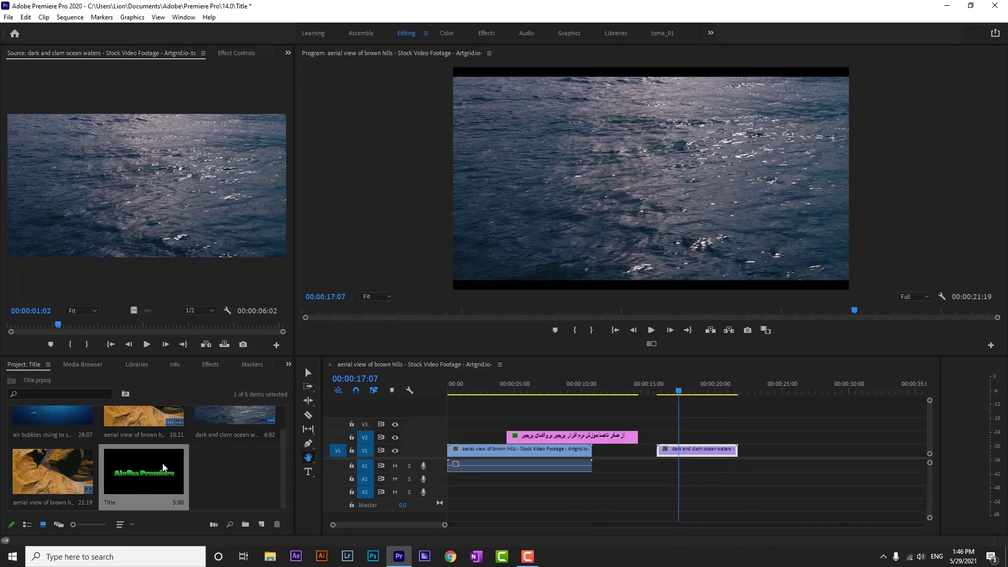
Step: Try starting a new text graphic over the ocean footage with the Type tool, and delete it
left_click(309, 474)
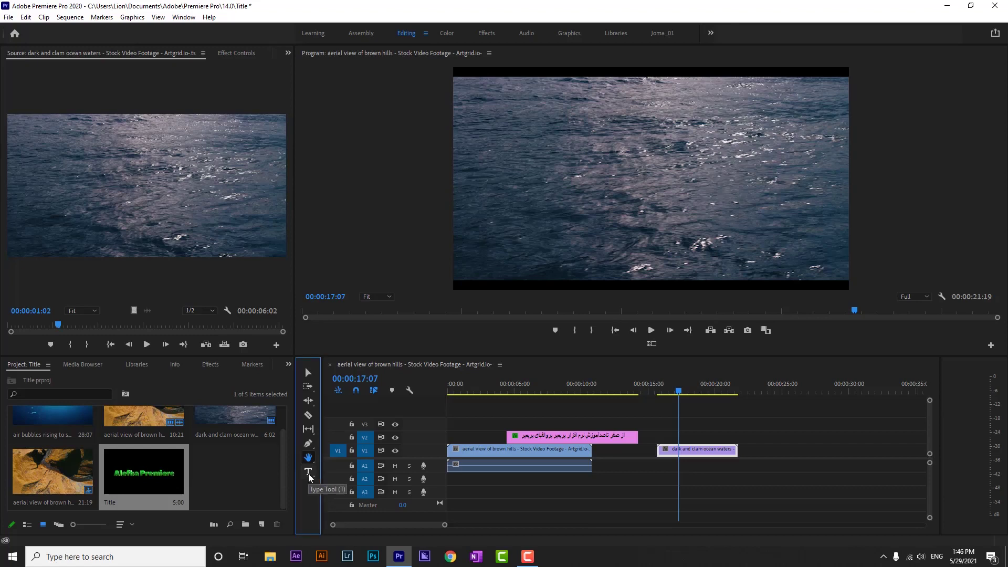
left_click(309, 474)
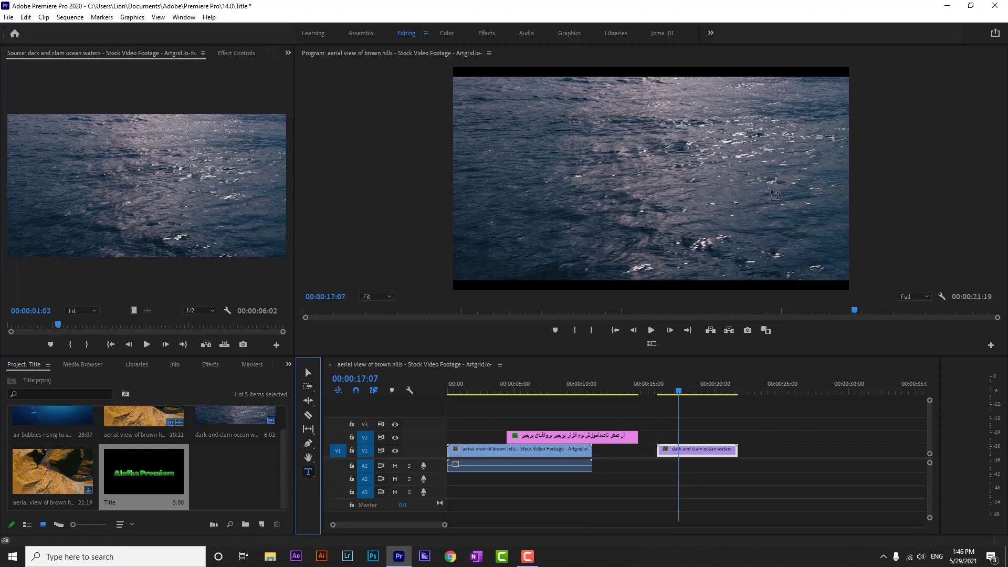
left_click(739, 167)
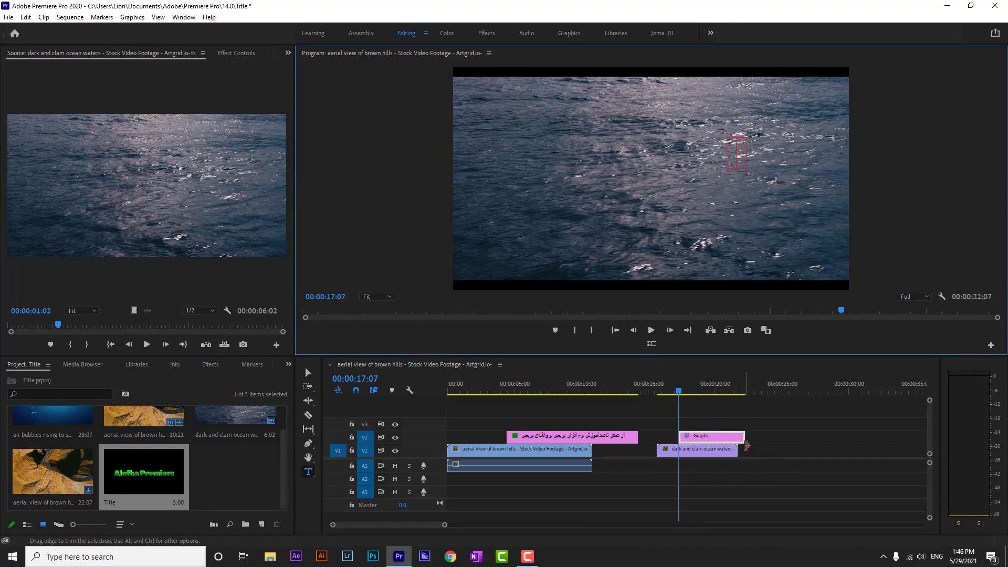
key("Delete")
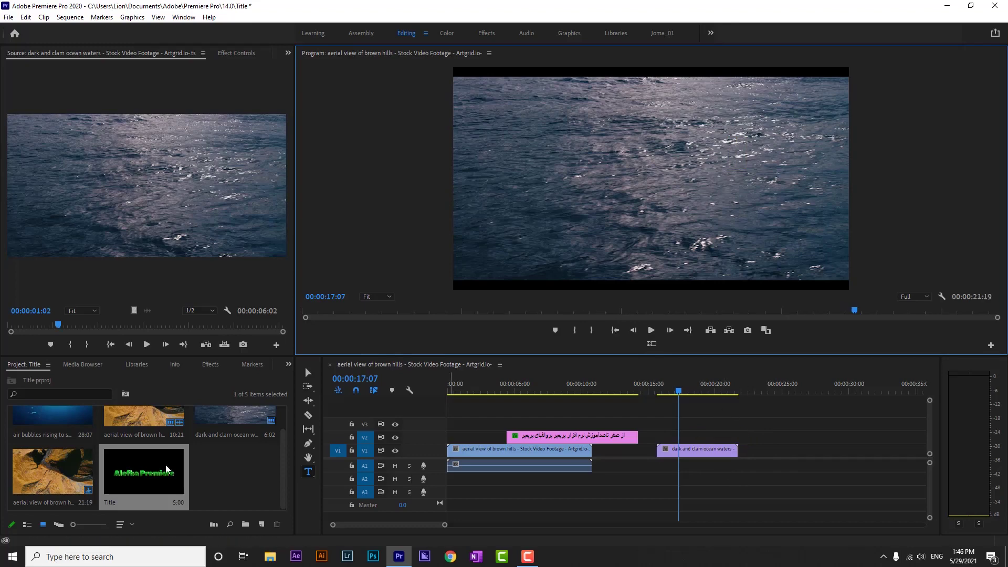
Step: Place the Title item on track V2 above the dark ocean waters clip and select it in the timeline
left_click_drag(140, 475, 674, 445)
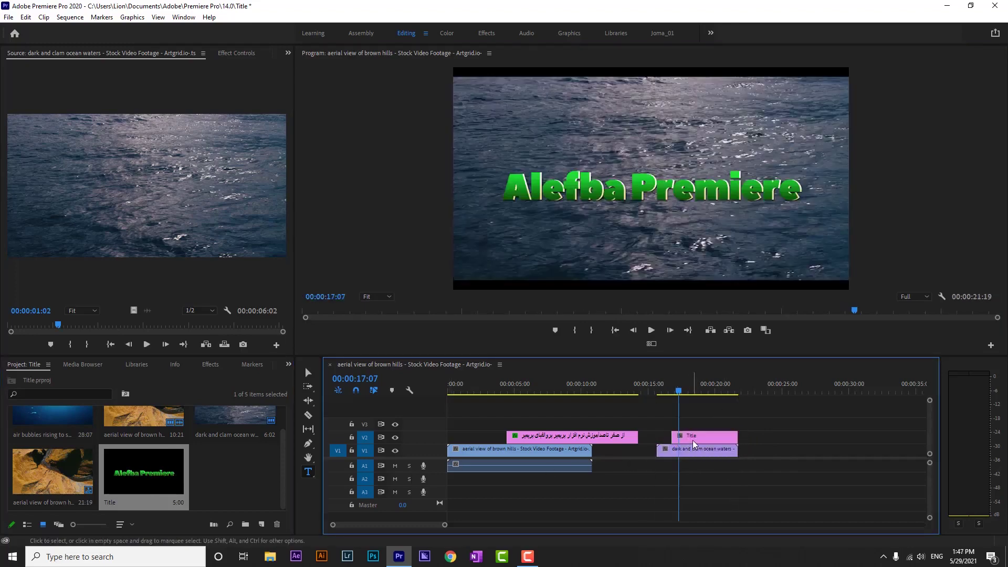
left_click(679, 440)
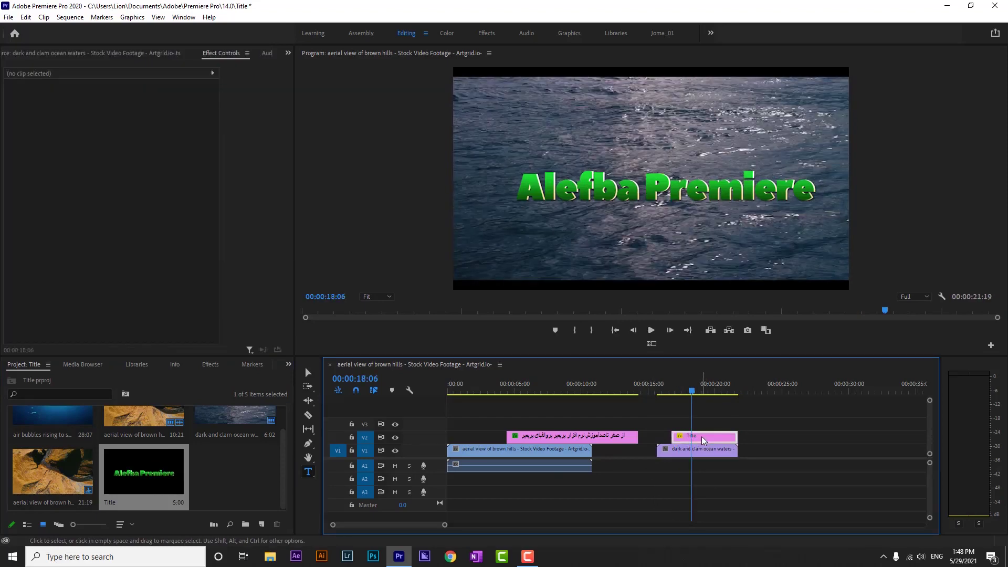
Step: Compare the effect controls of the Persian text graphic, including its Vector Motion settings, with those of the legacy Title clip
left_click(598, 439)
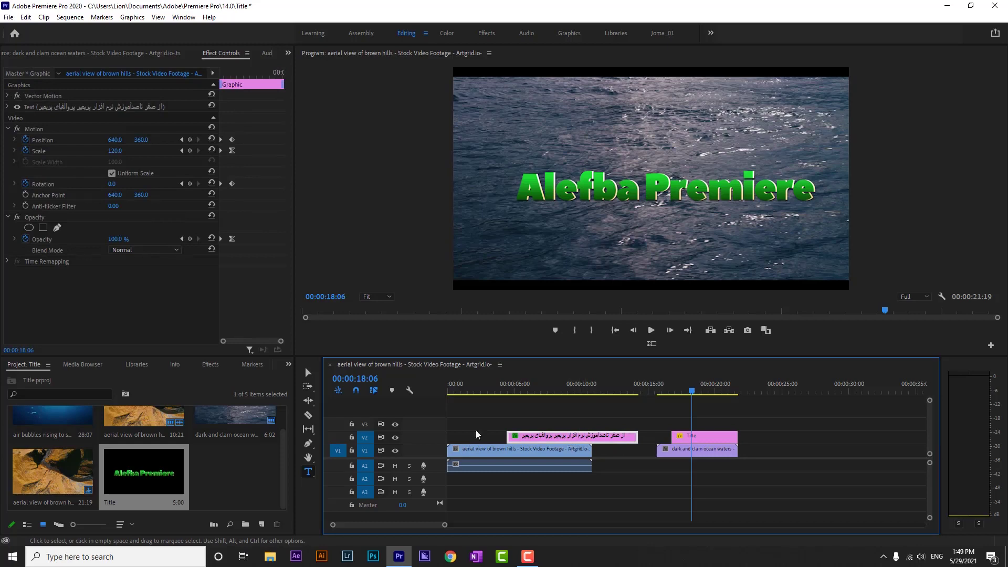
left_click(8, 97)
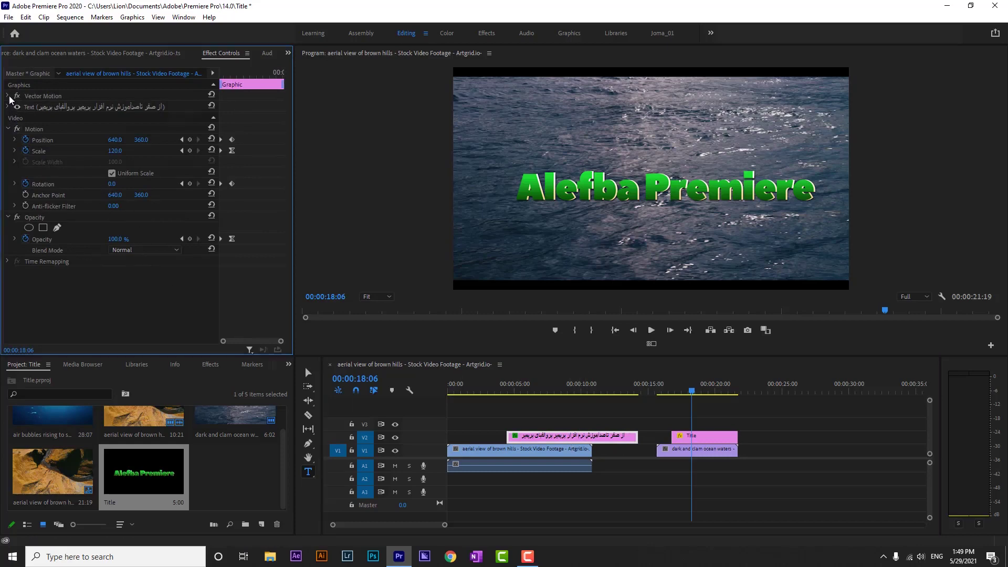
left_click(705, 438)
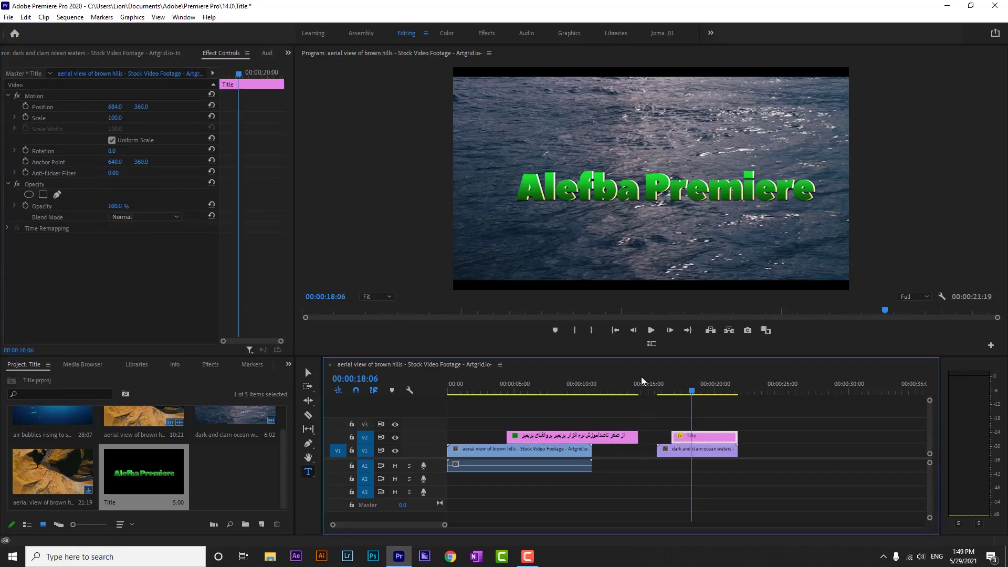
left_click(572, 434)
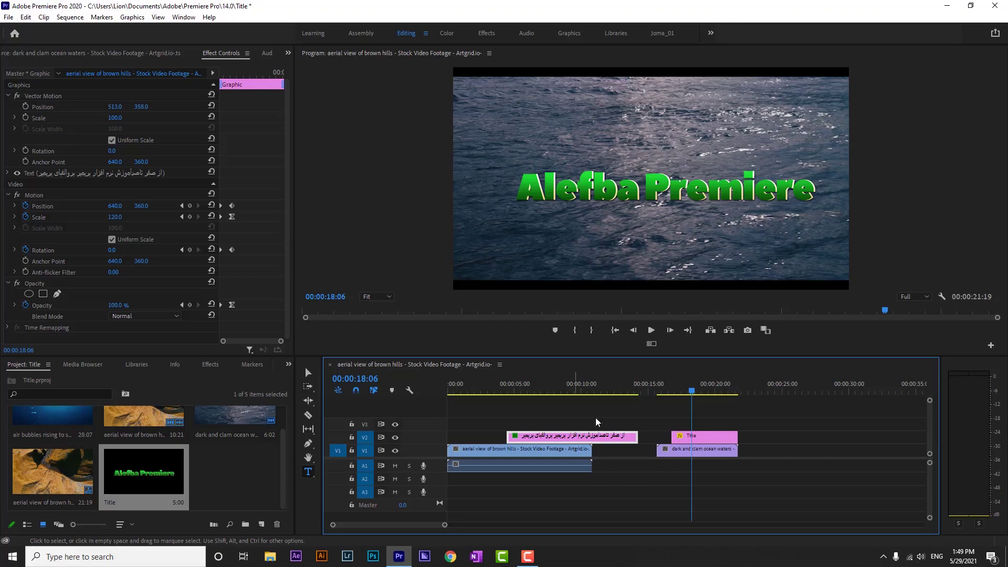
Step: Reopen the legacy Title clip in the title designer, widen the window to view it and close it again
double_click(717, 438)
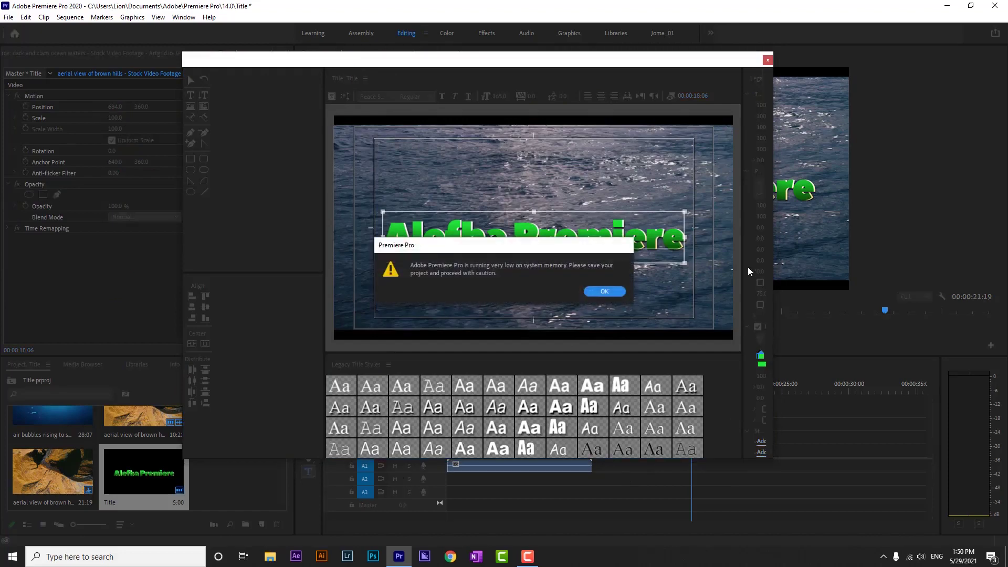
left_click(604, 291)
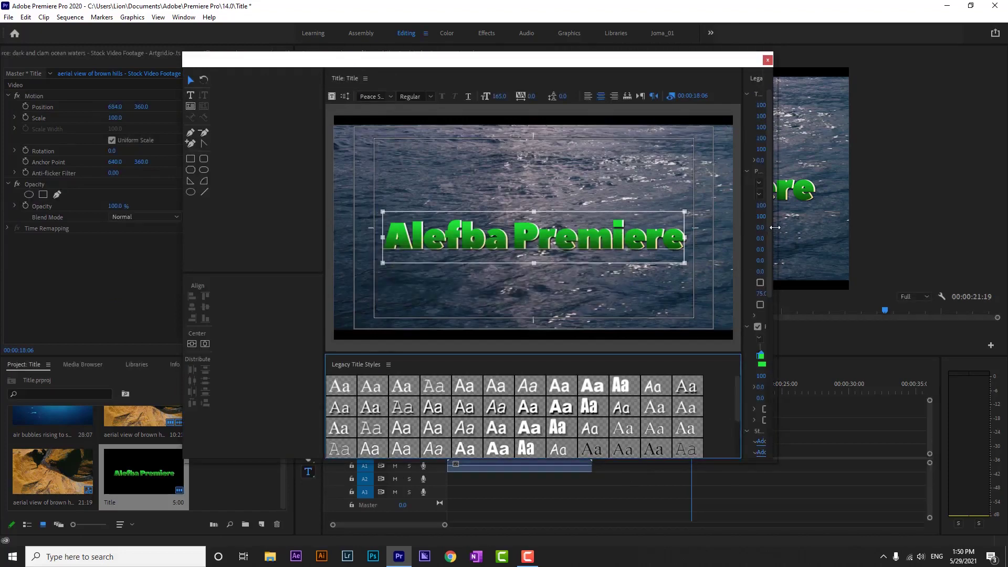
left_click_drag(774, 227, 862, 226)
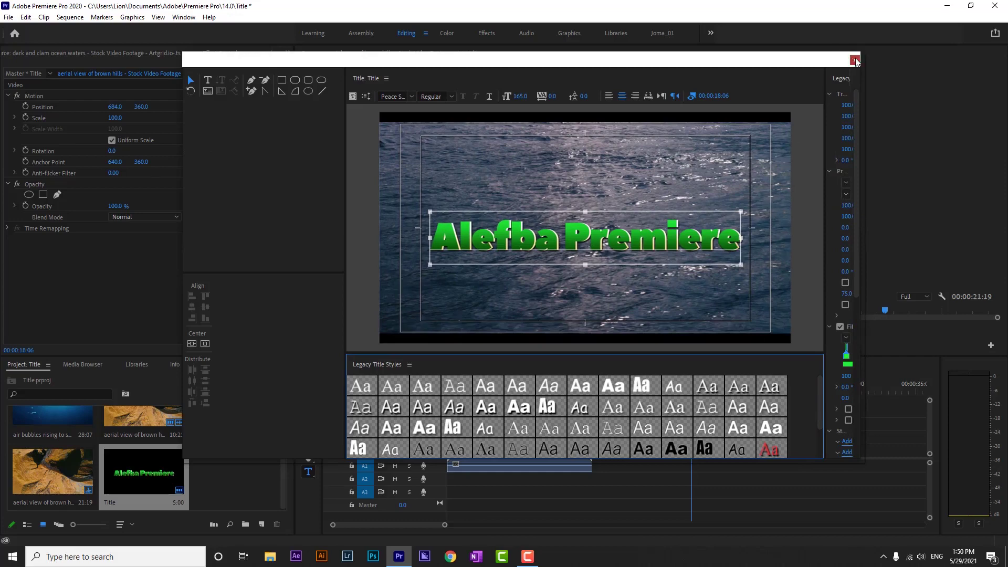
left_click(855, 61)
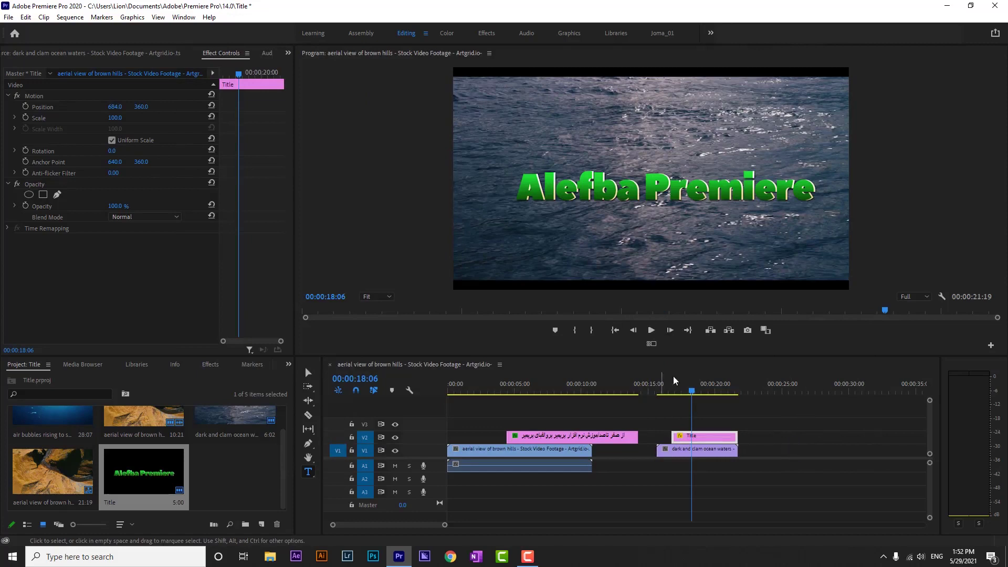
Step: Switch to the Graphics workspace and locate the Essential Graphics entry among the available windows
left_click(573, 33)
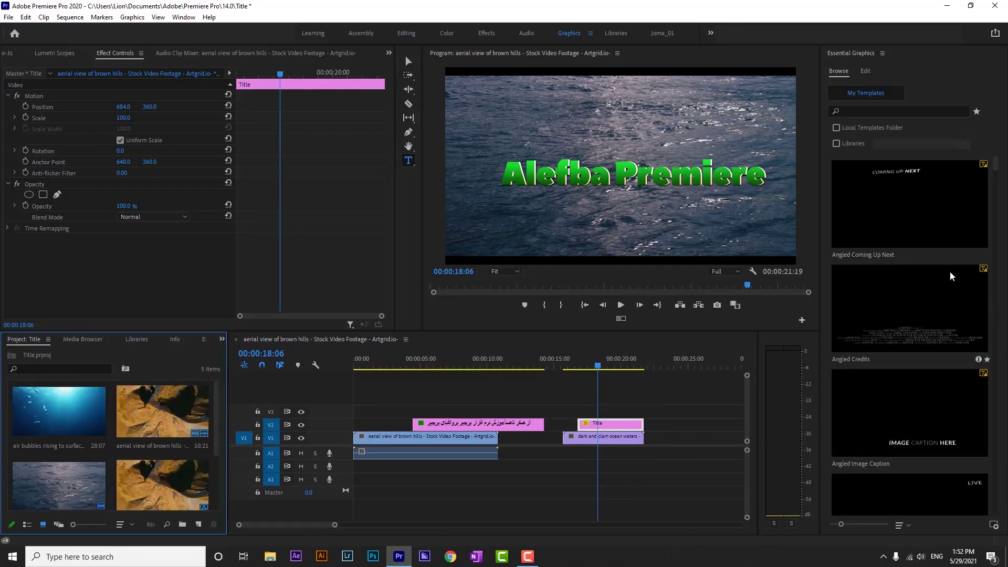
left_click(909, 112)
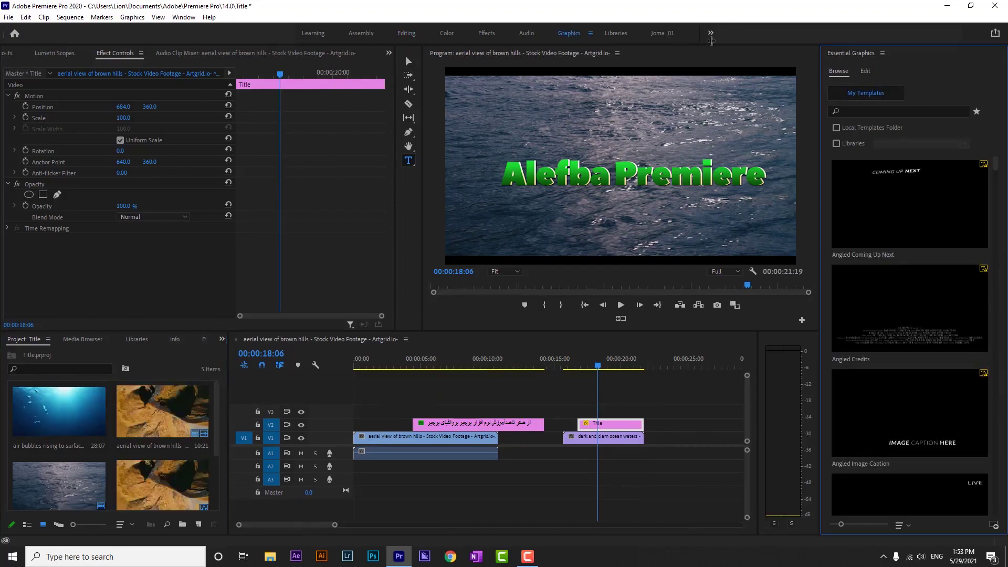
left_click(183, 17)
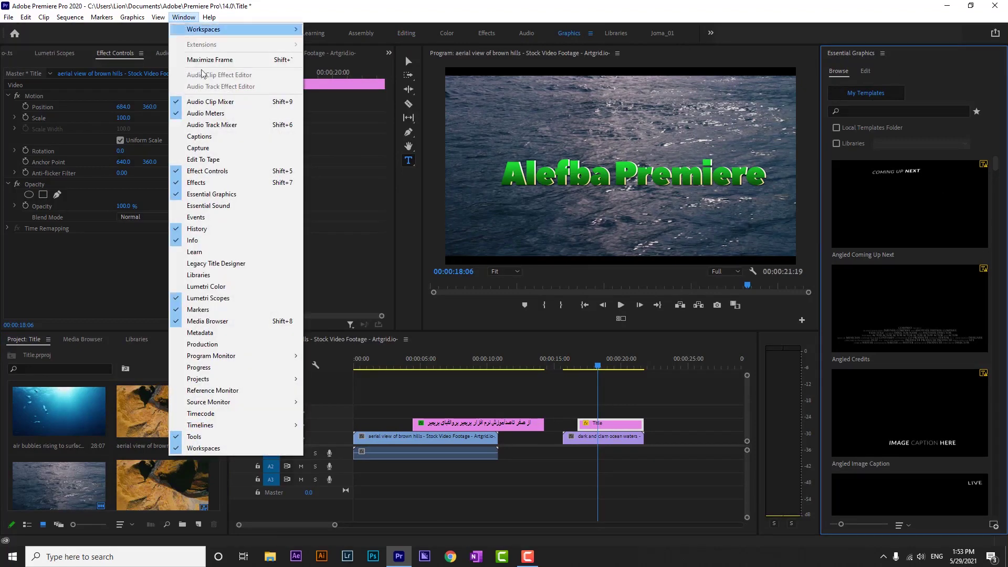
left_click(214, 194)
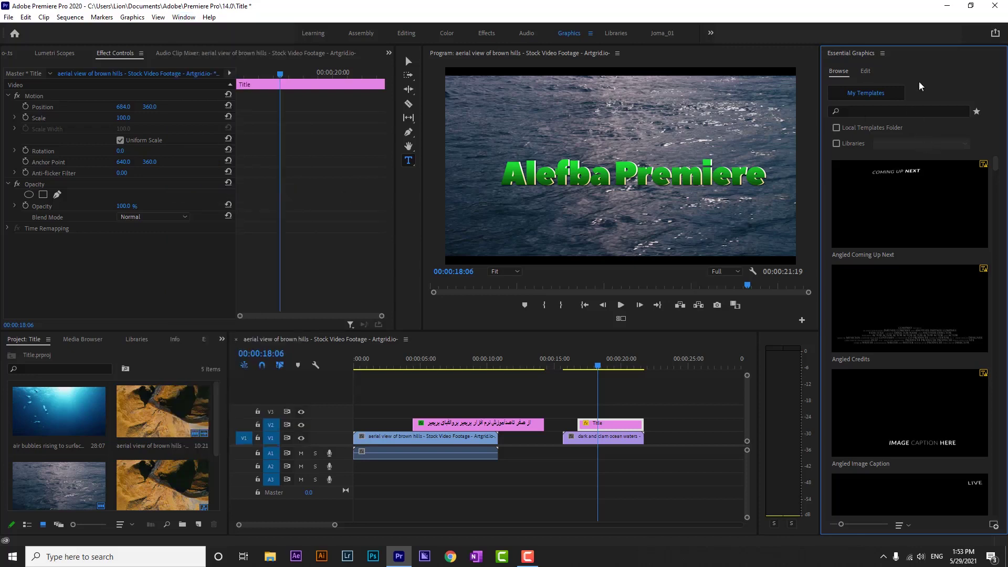
Step: Add the air bubbles clip to track V1 after the ocean clip and move the playhead to 00:00:25:21
left_click_drag(59, 412, 662, 447)
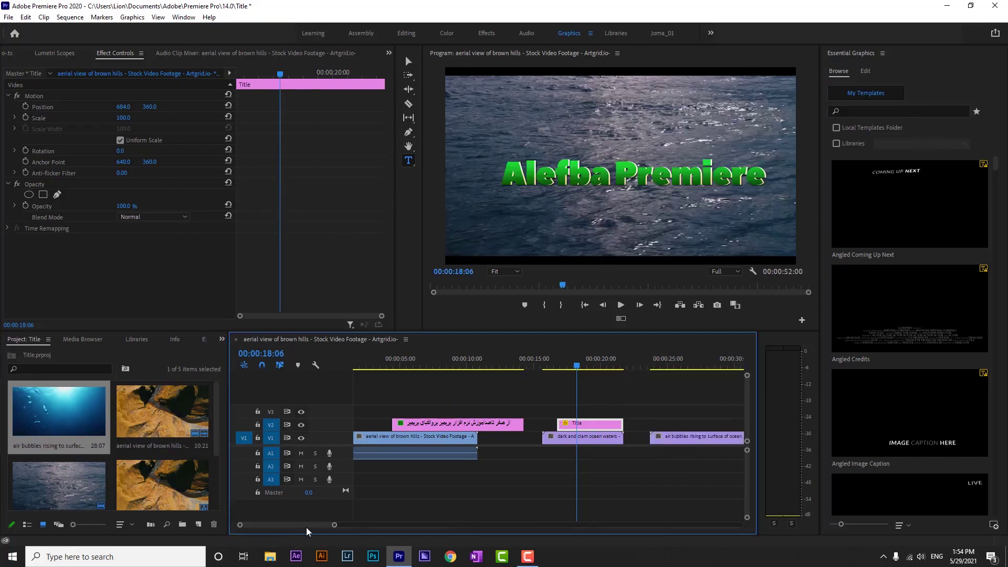
scroll(314, 529, "down", 2)
scroll(314, 529, "down", 2)
left_click(506, 362)
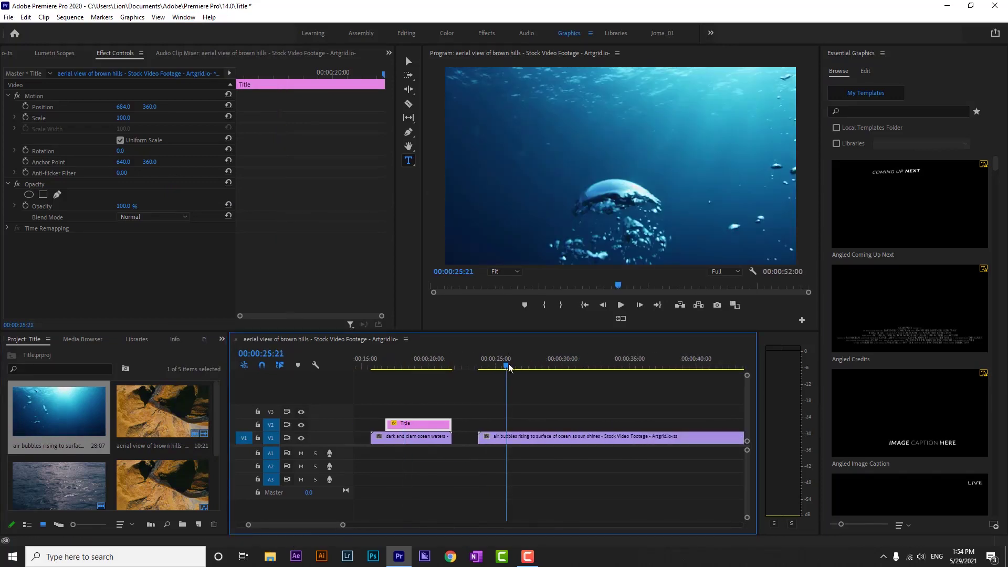
Step: Place the Bold Title template on track V2 above the air bubbles clip, accepting substitution of the missing font
left_click(842, 75)
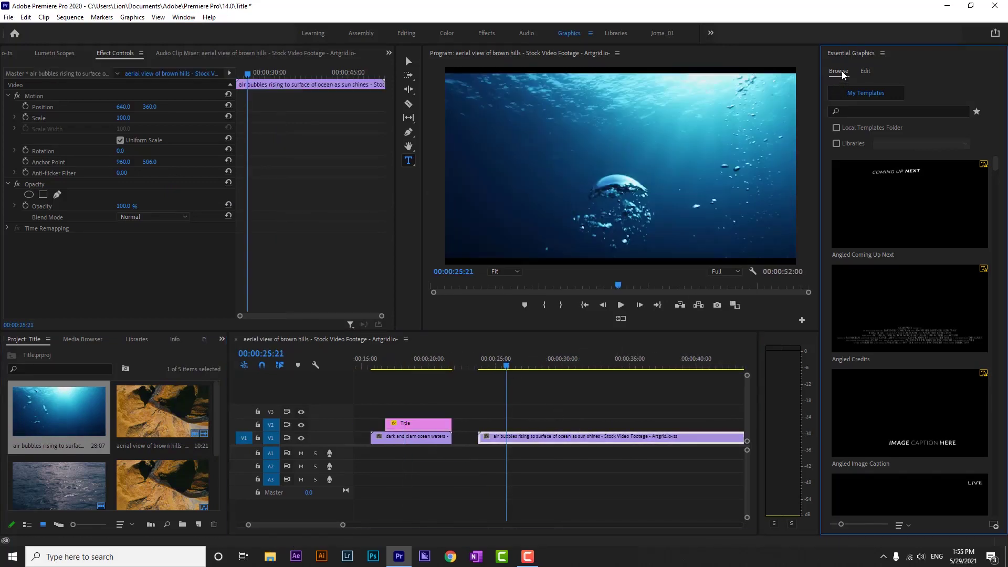
scroll(934, 326, "down", 5)
scroll(933, 325, "down", 5)
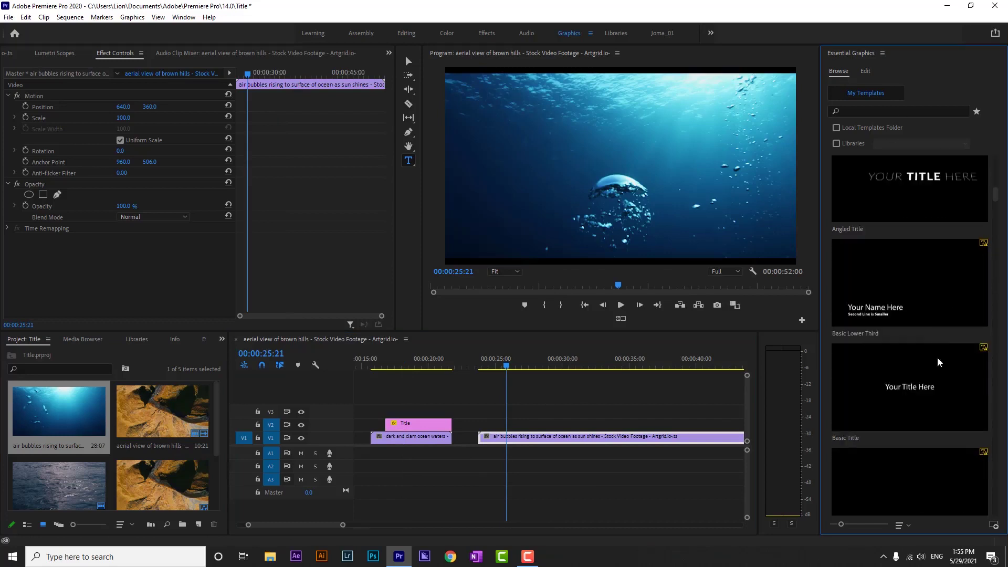
scroll(930, 377, "down", 5)
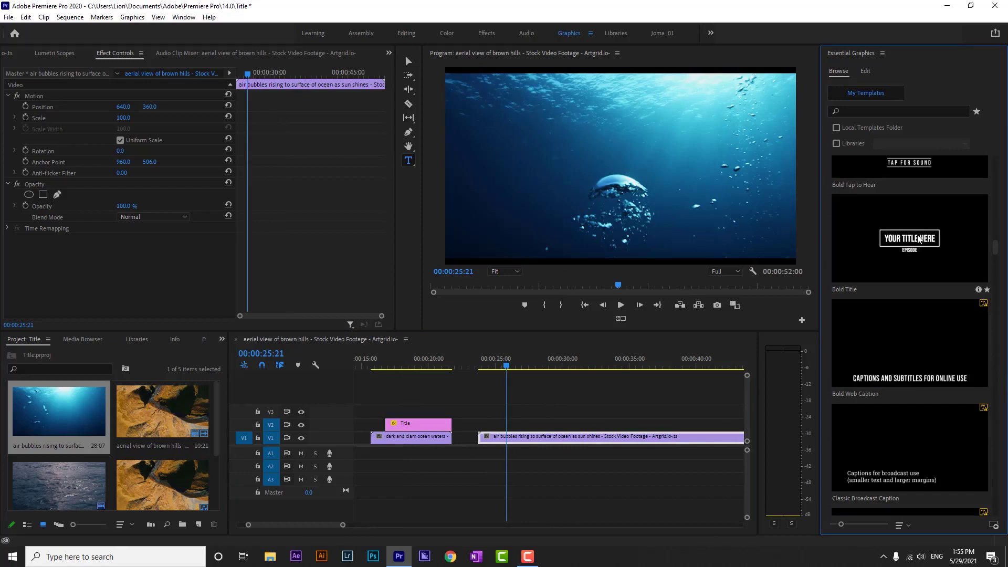
left_click_drag(920, 238, 501, 434)
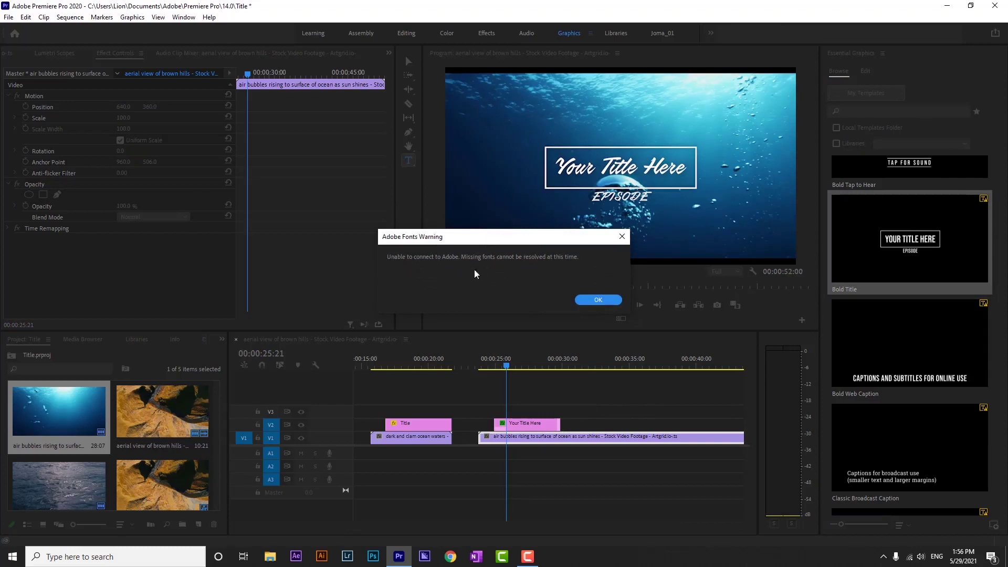
left_click(599, 300)
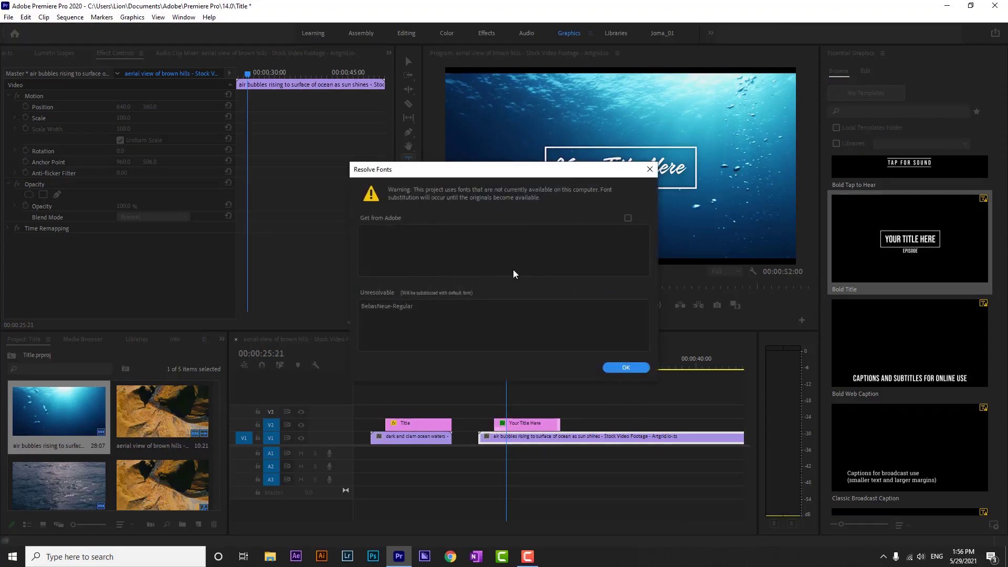
left_click(401, 332)
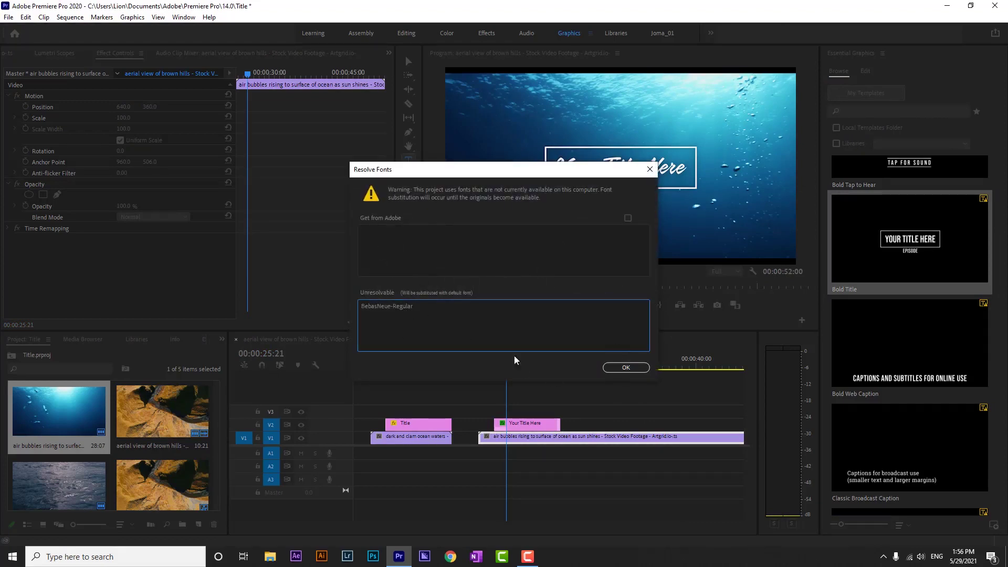
left_click(620, 366)
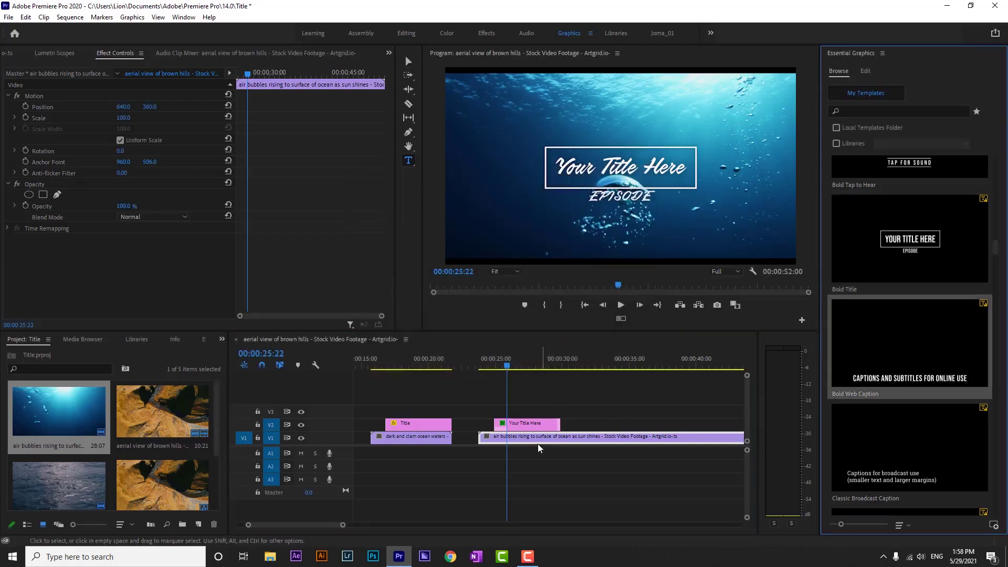
Step: Select the Bold Title clip on track V2 and replace its main text with "alefba premiere"
left_click(532, 427)
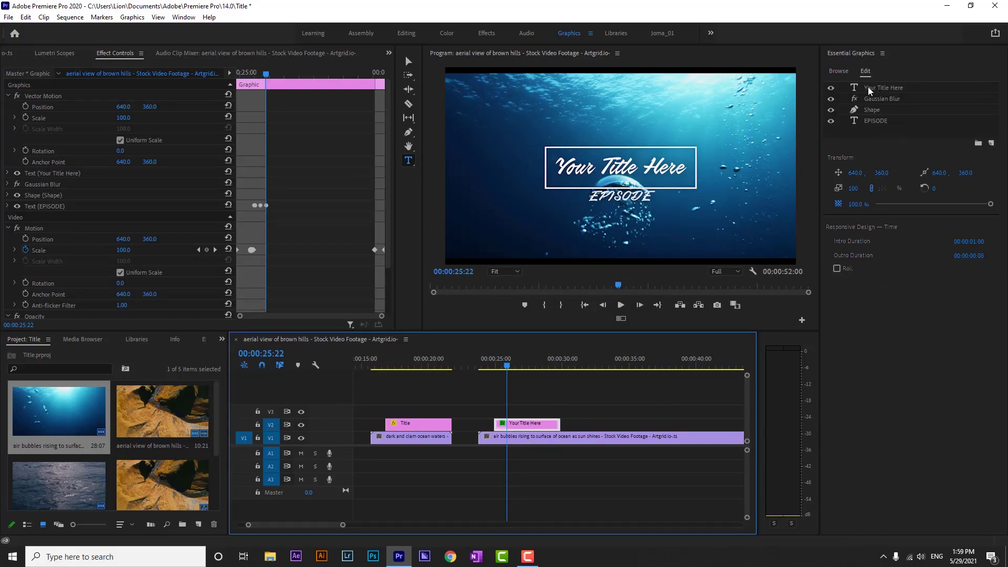
left_click(887, 87)
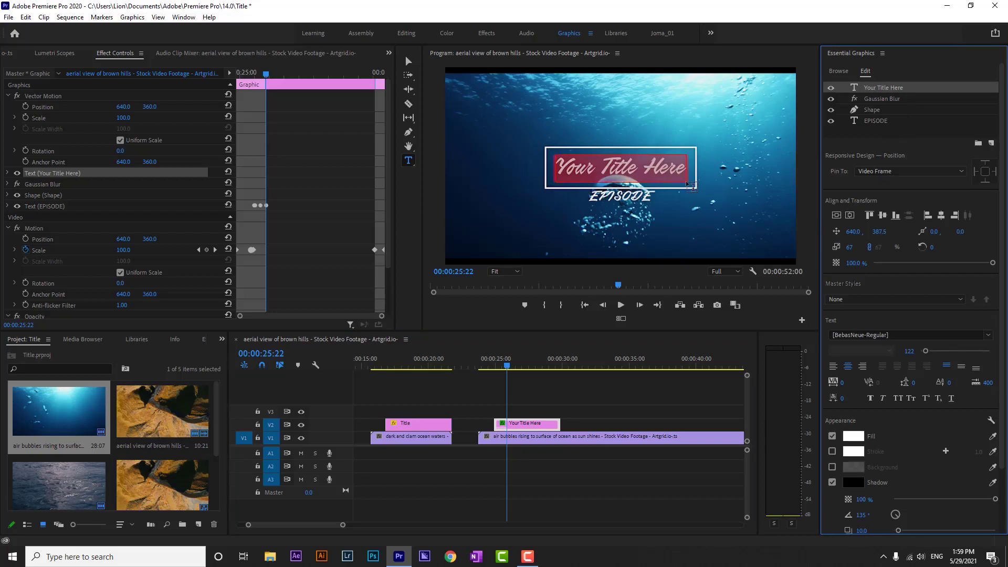
type("al")
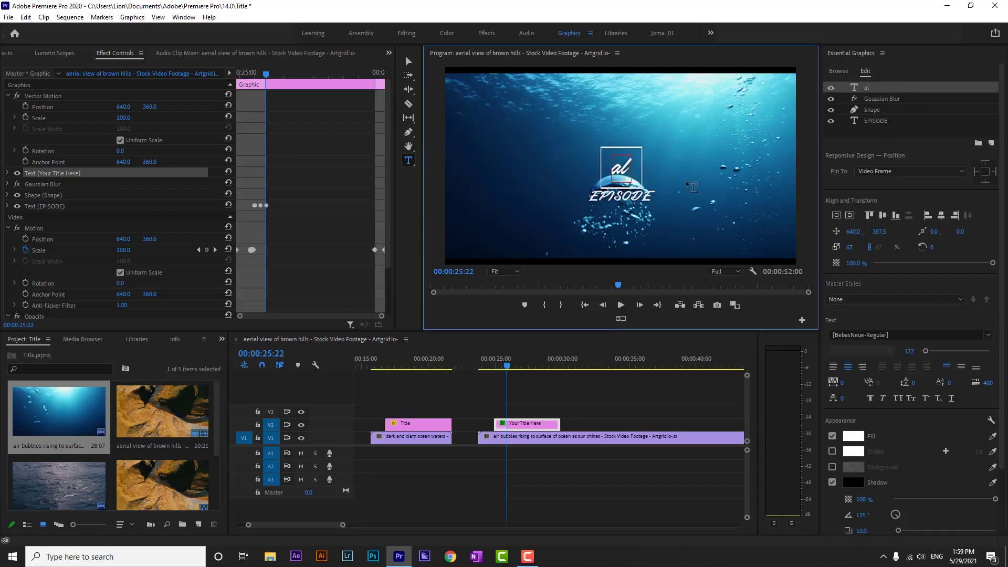
type("efba premiere")
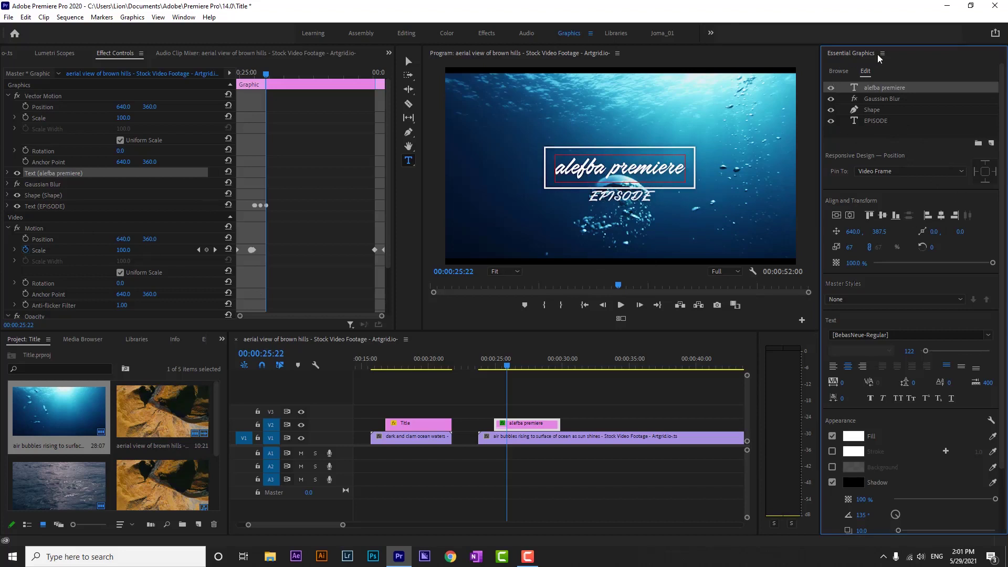
Step: Centre the main title text in the frame, and set its vertical position to 287 and its scale to 208
left_click(846, 218)
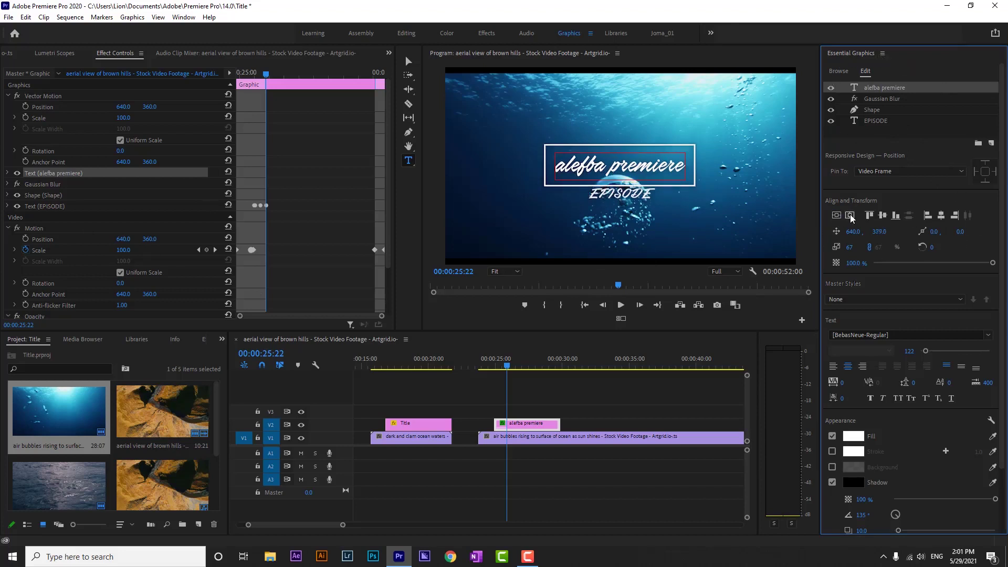
left_click(850, 218)
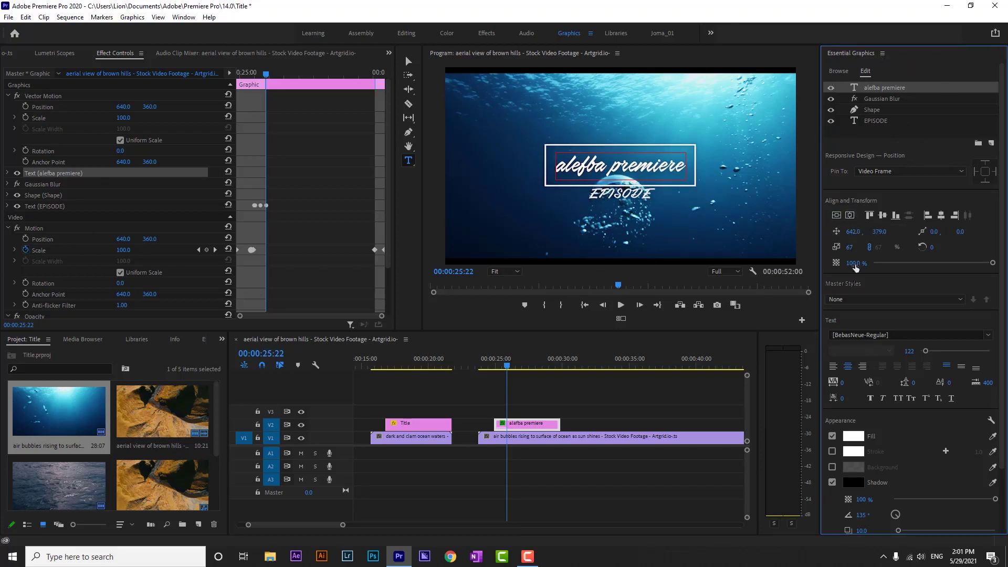
left_click_drag(879, 231, 856, 232)
mouse_move(992, 263)
left_mouse_down()
mouse_move(882, 266)
mouse_move(993, 262)
left_mouse_up()
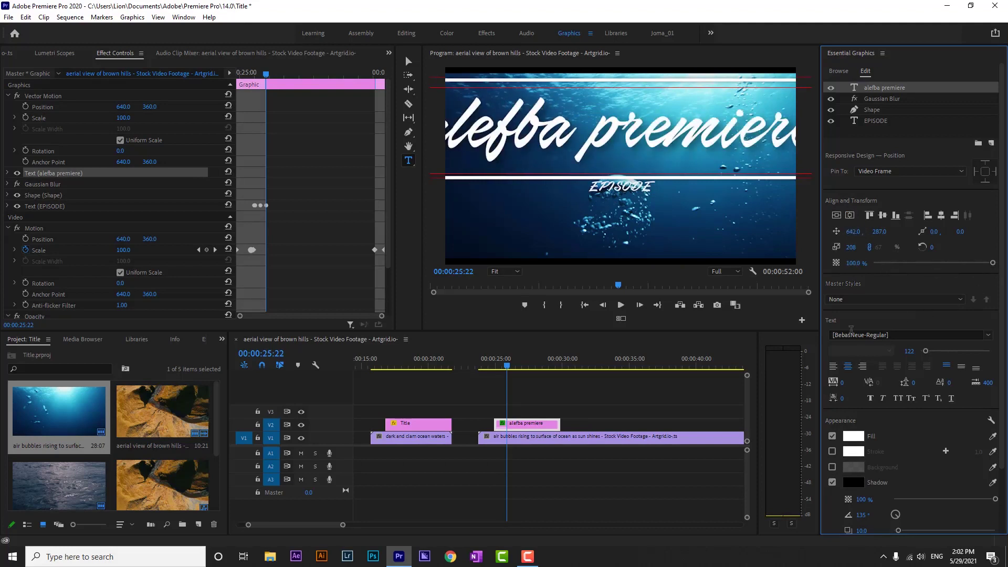
Step: Set the main title's font to Bayshore Regular, try right and left alignment, and return it to centre alignment
left_click(979, 335)
left_click(916, 298)
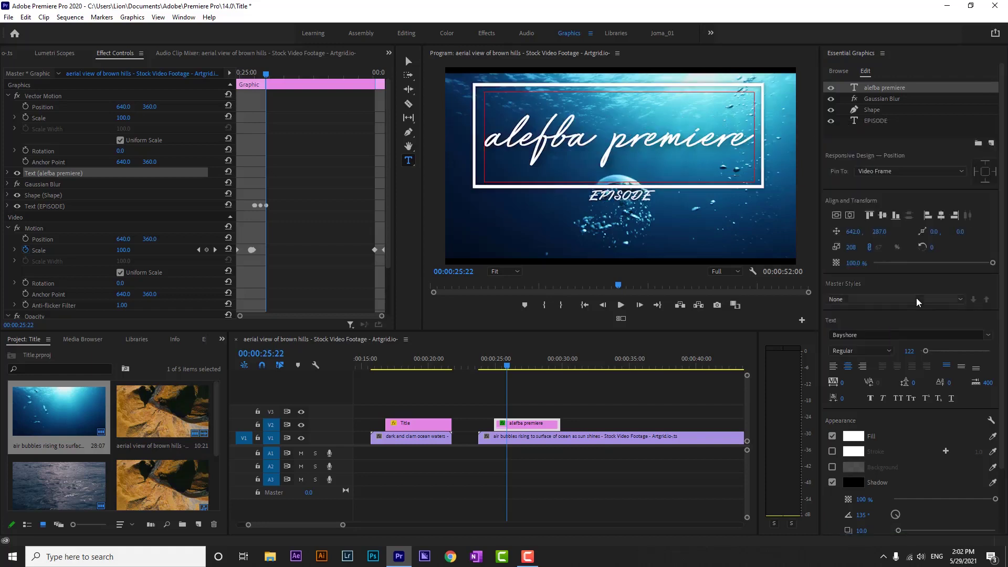
left_click(862, 366)
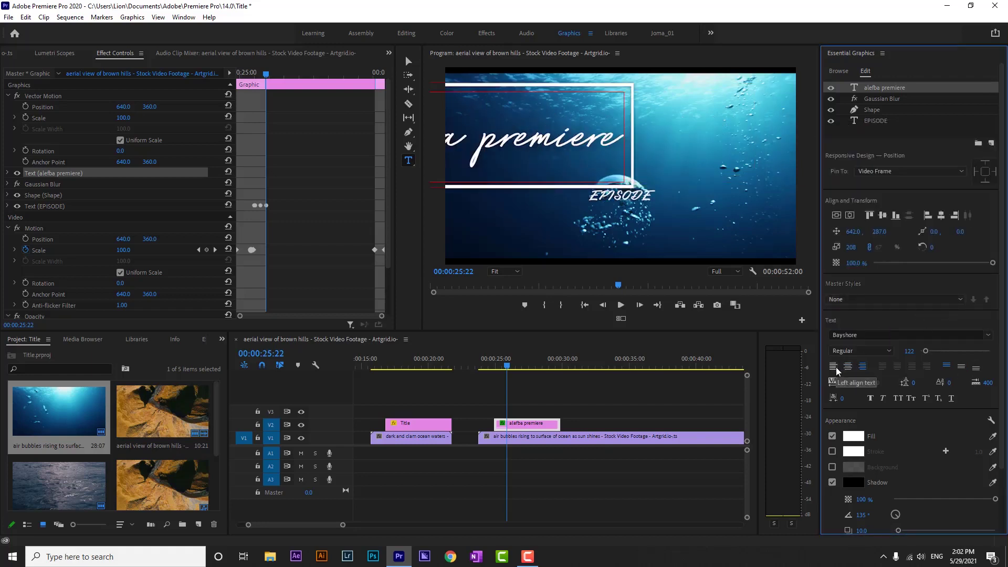
left_click(834, 366)
left_click(848, 366)
left_click_drag(1002, 265, 1003, 325)
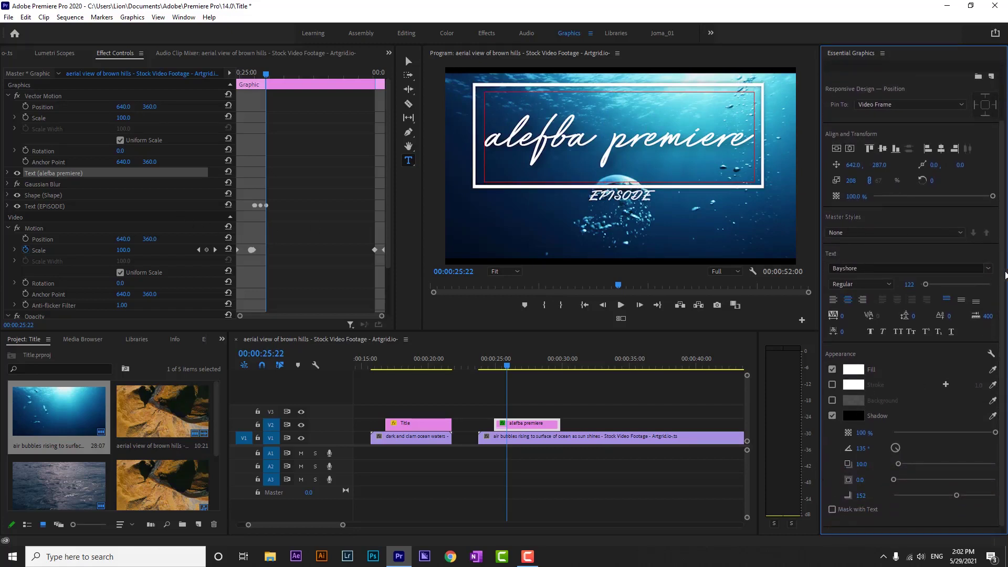
left_click_drag(1001, 262, 997, 199)
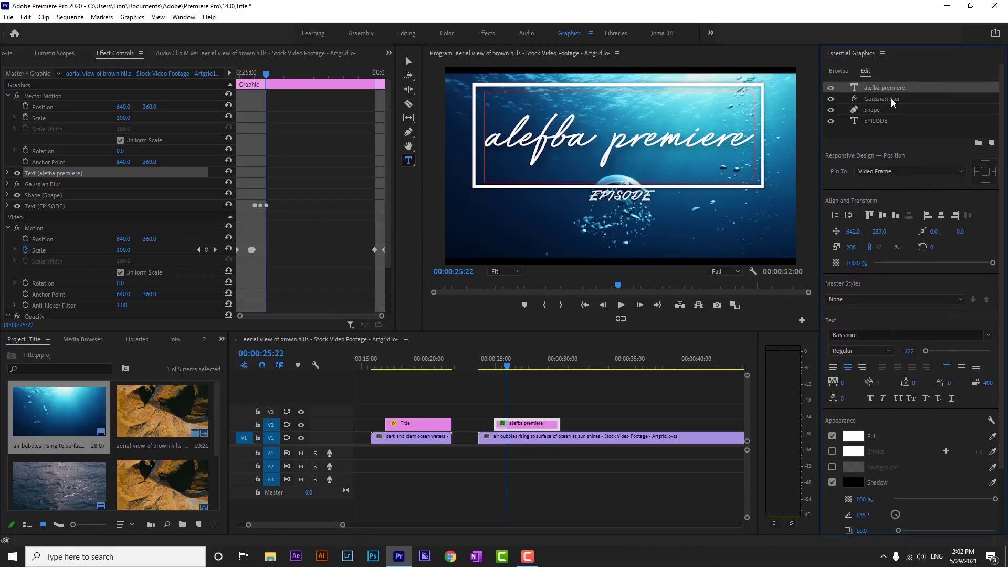
Step: Look at the Gaussian Blur layer, and set the Shape layer's scale to 72
left_click(890, 99)
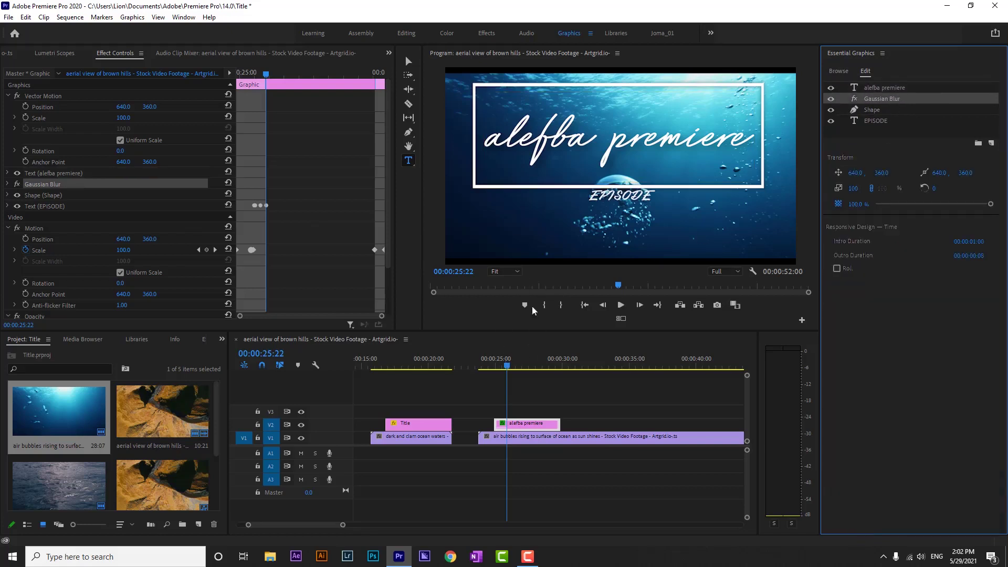
left_click(881, 110)
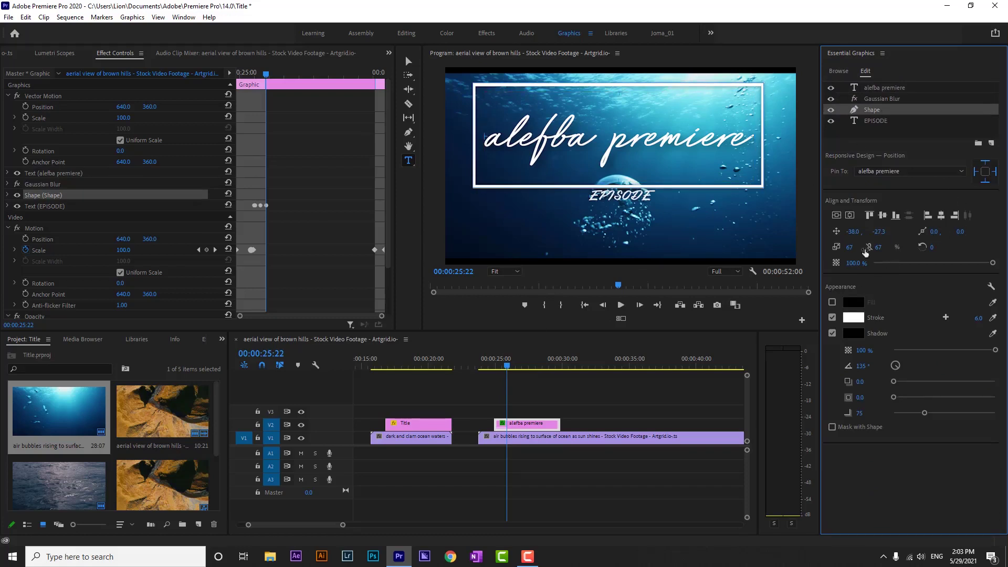
mouse_move(850, 246)
left_mouse_down()
mouse_move(921, 247)
mouse_move(861, 246)
left_mouse_up()
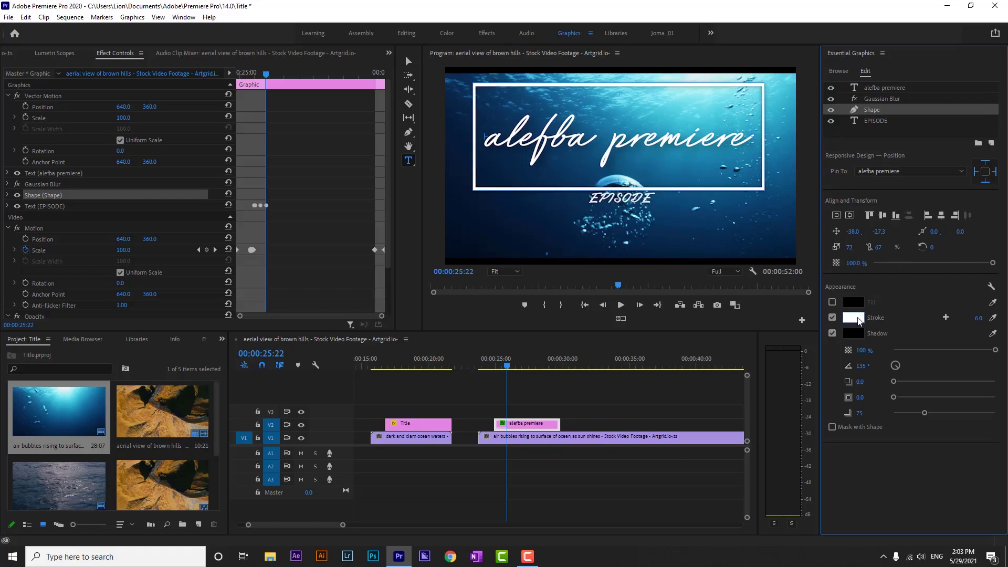
Step: Set the Shape layer's stroke colour to red FF0000, and try a black fill on it before undoing that fill
left_click(853, 317)
left_click(376, 321)
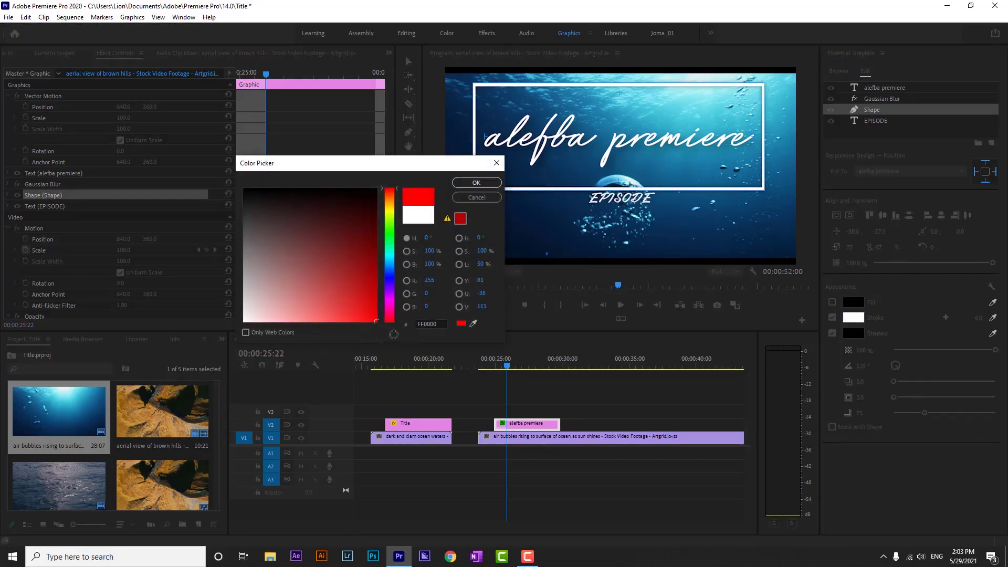
left_click(474, 183)
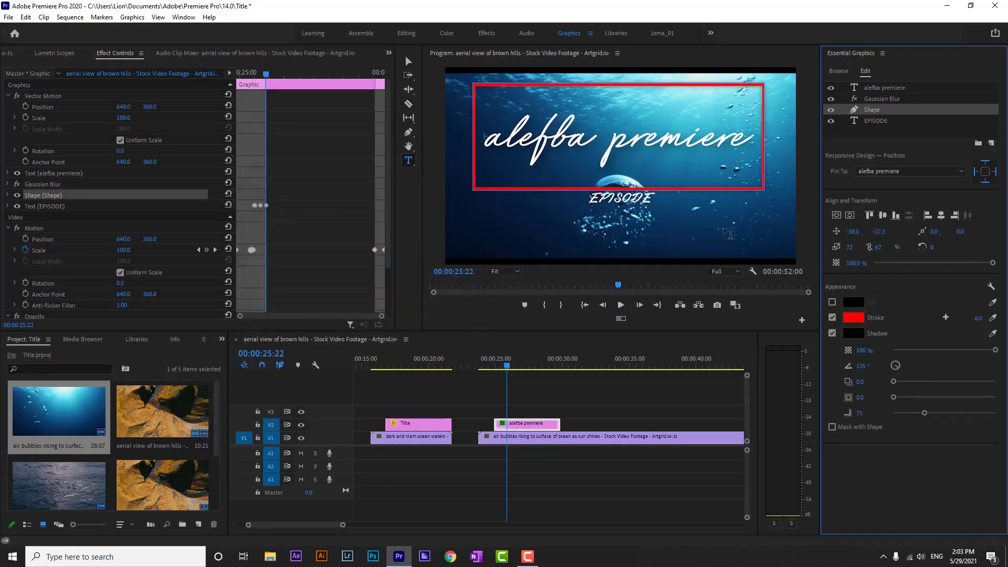
left_click(832, 303)
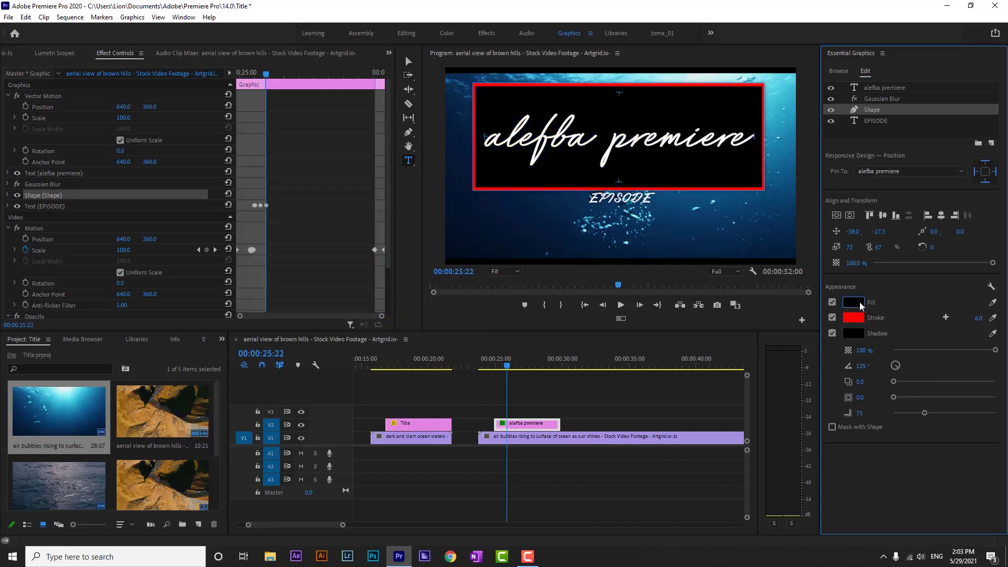
key("ctrl+z")
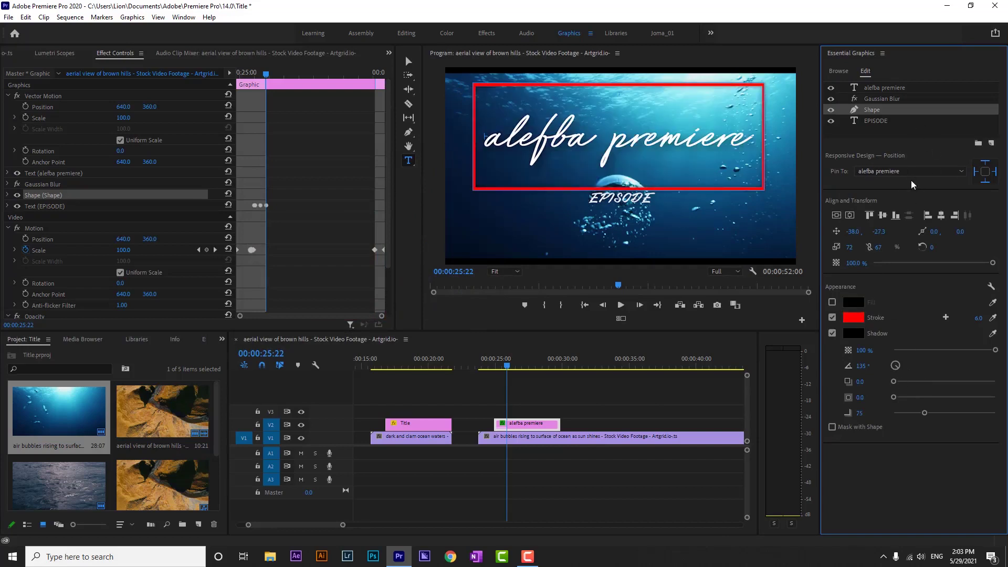
Step: Replace the EPISODE subtitle text with "instagram"
left_click(877, 122)
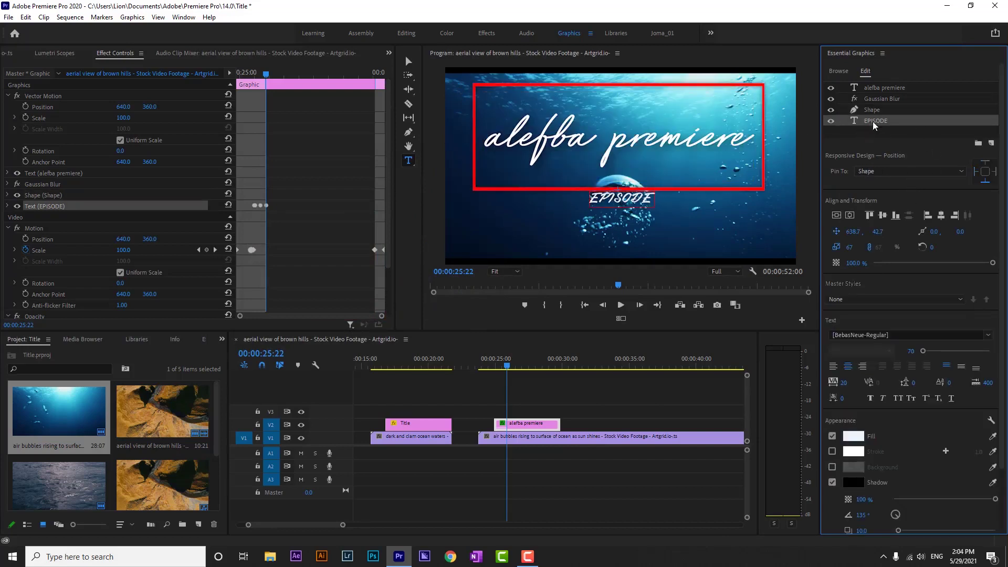
double_click(875, 121)
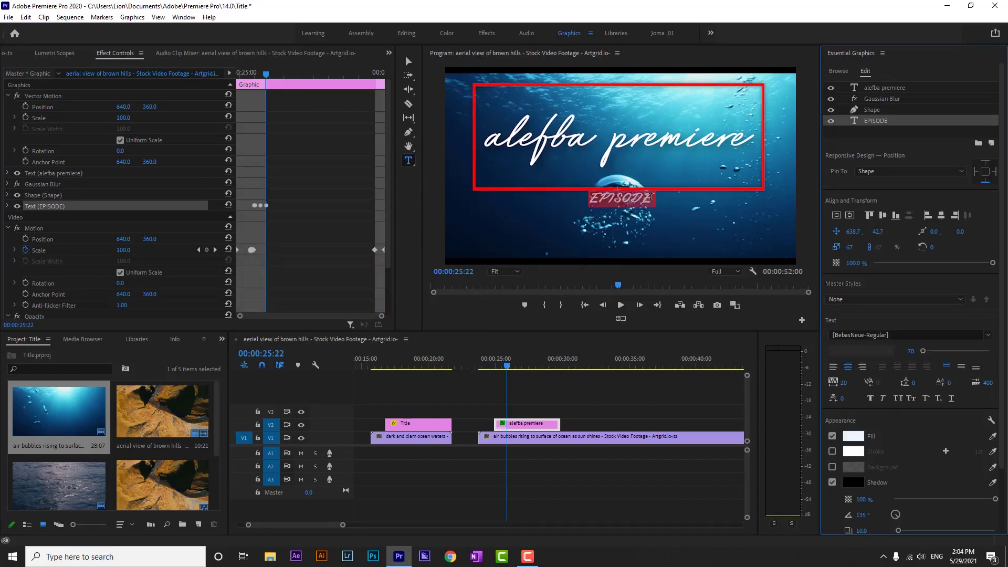
type("instagram")
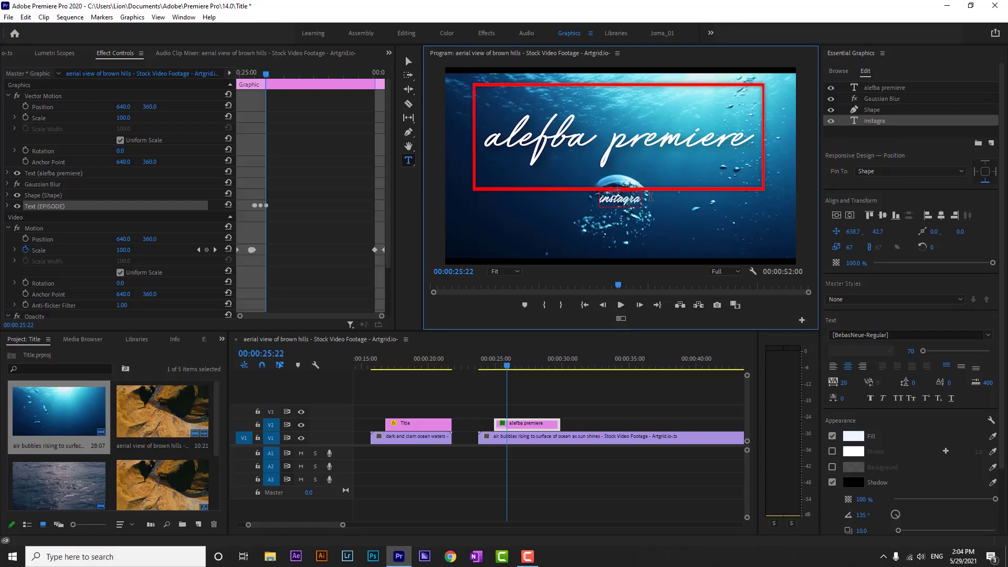
Step: Play back the customised title over the air bubbles clip from the title's start
left_click(494, 366)
key("space")
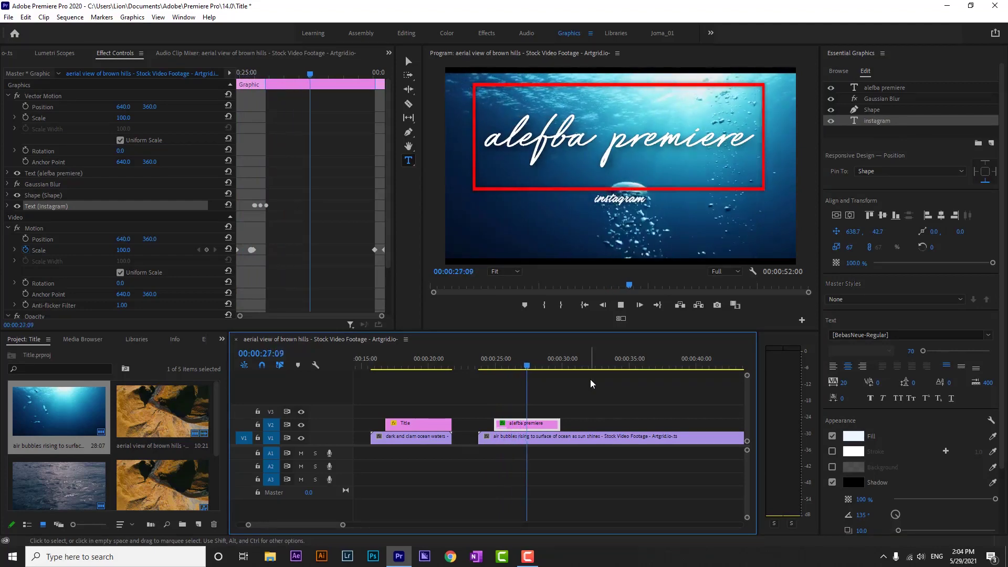
key("Up")
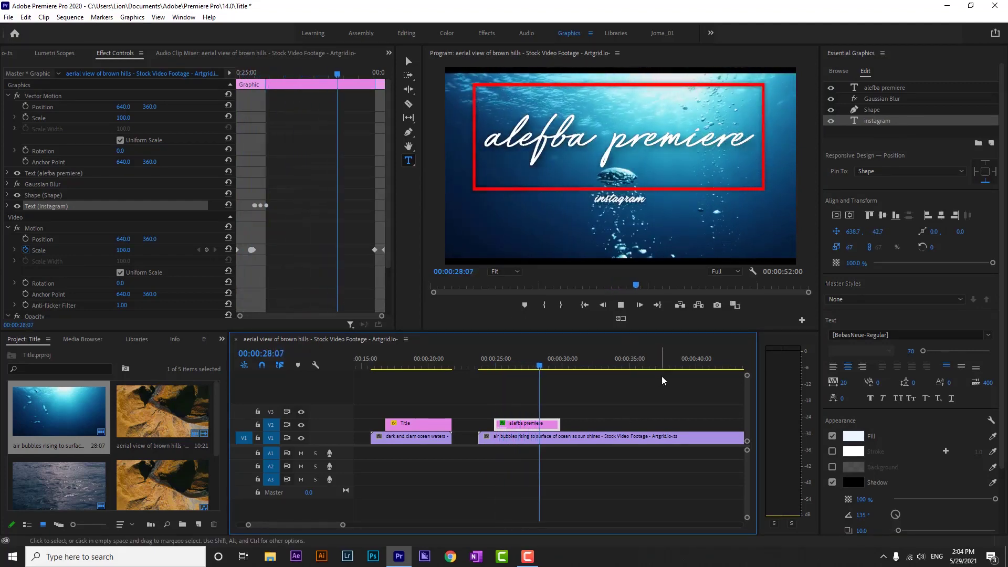
key("space")
Step: Delete the alefba premiere clip and place the Film Title template on track V2 above the air bubbles clip, accepting the missing fonts
left_click(525, 424)
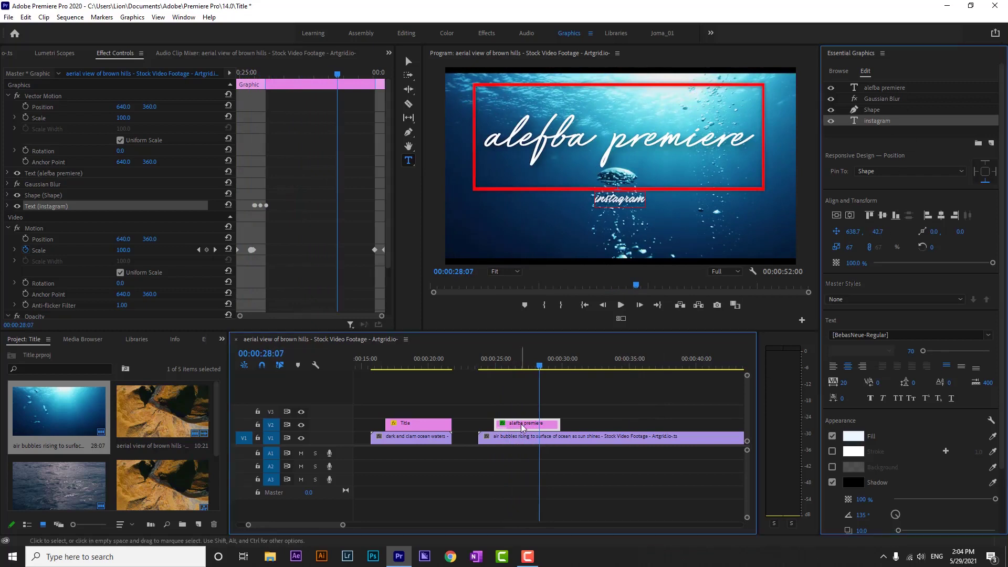
key("Delete")
left_click(849, 69)
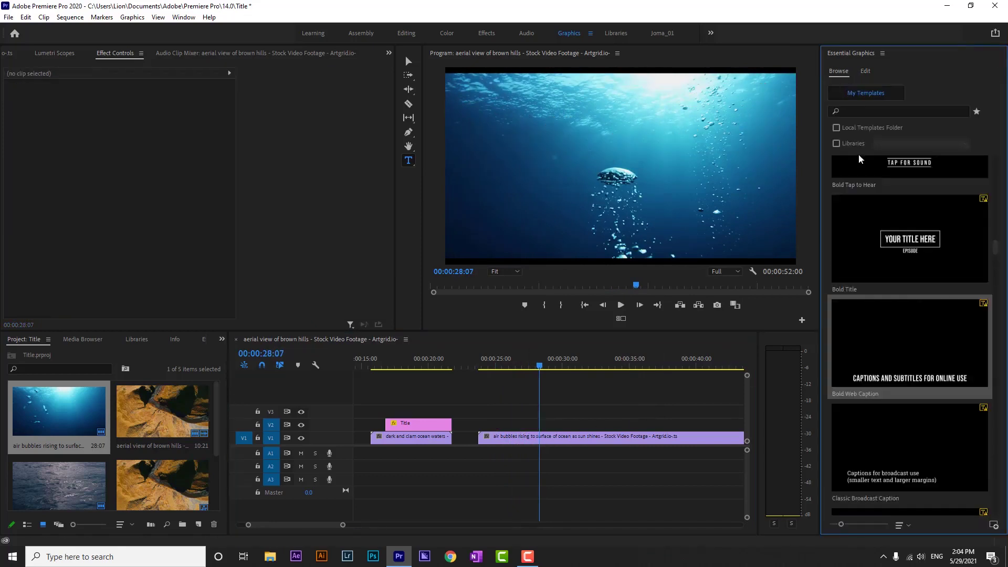
scroll(930, 342, "down", 5)
scroll(924, 416, "down", 3)
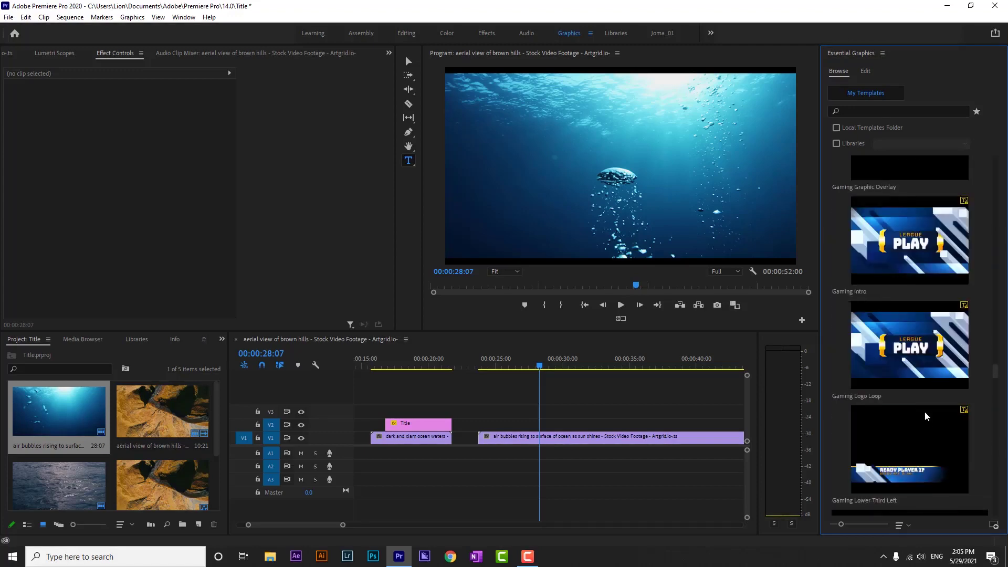
scroll(920, 362, "down", 3)
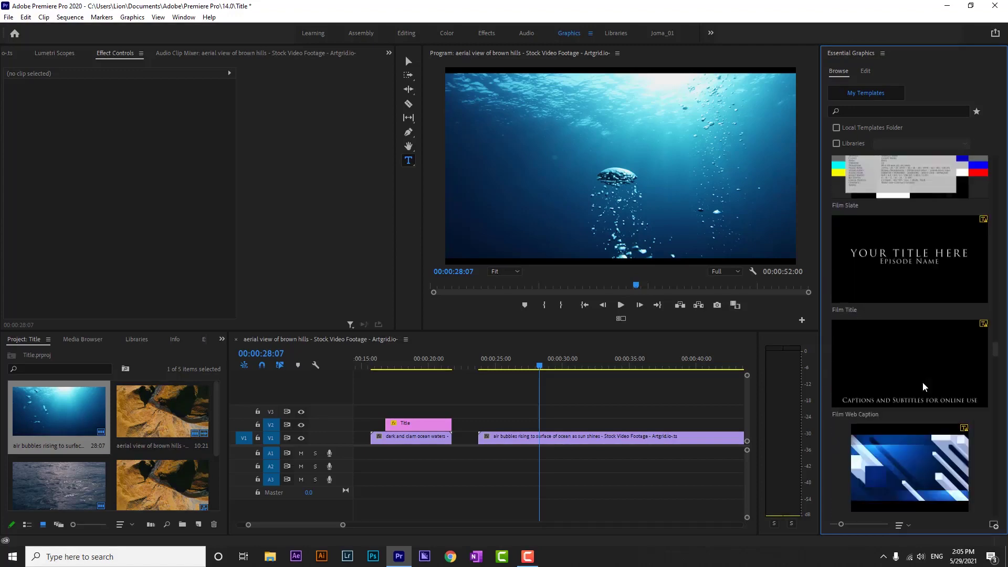
left_click_drag(915, 260, 528, 426)
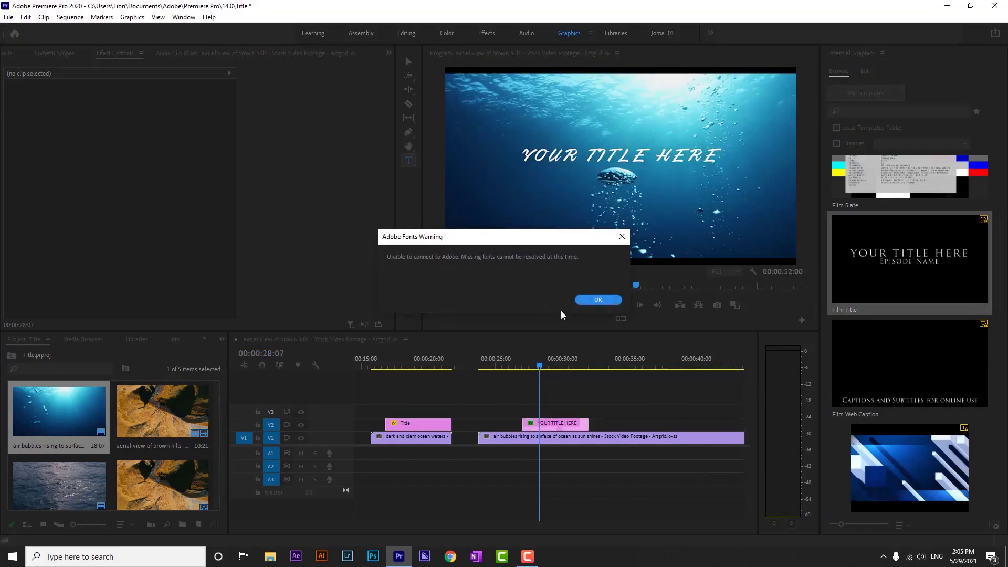
left_click(586, 301)
Step: Play back the Film Title animation from 00:00:26:17 and return the playhead to 00:00:29:01
left_click(635, 367)
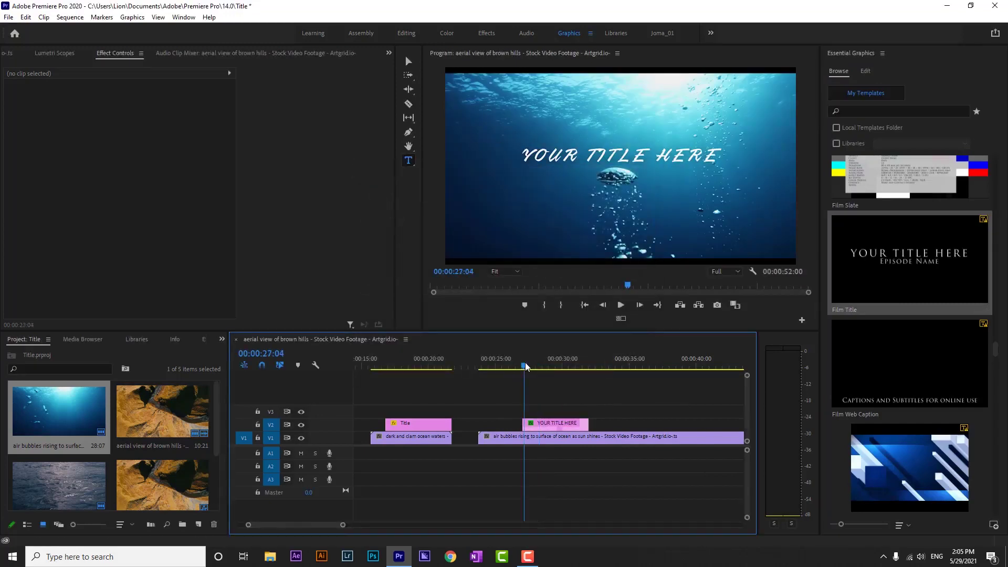
left_click(518, 363)
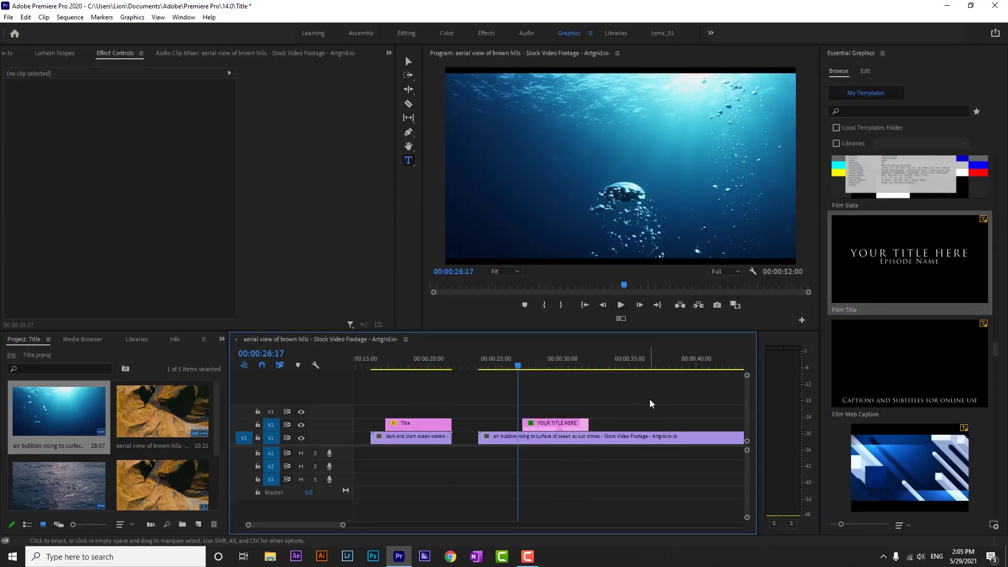
key("space")
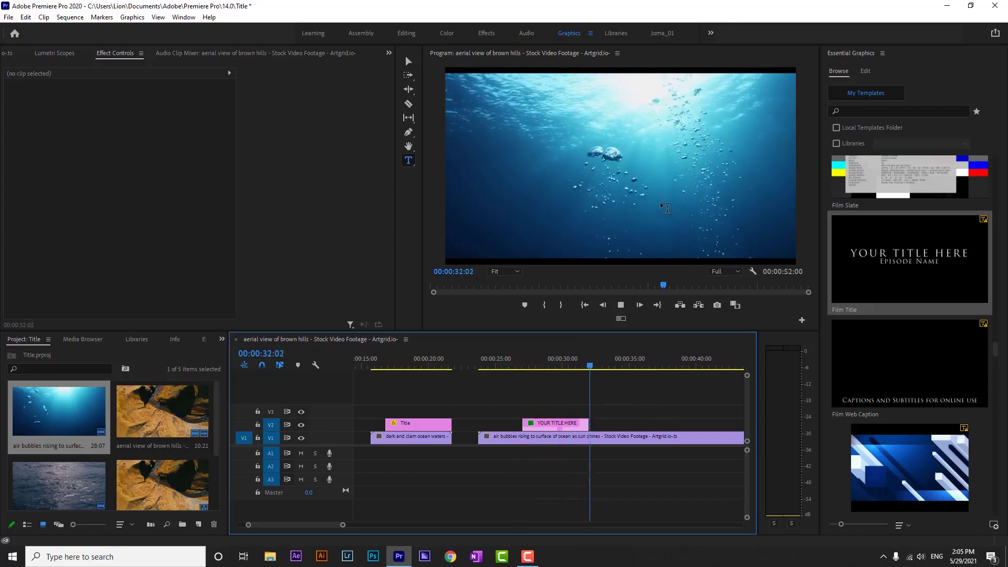
left_click(549, 362)
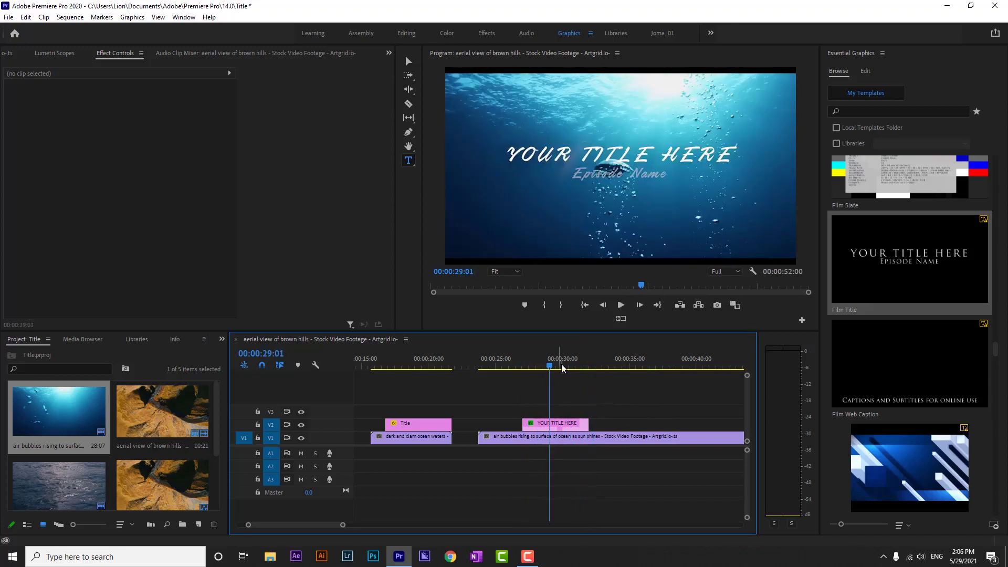
Step: Show the Film Title's editable layers, and delete the clip from track V2
left_click(865, 71)
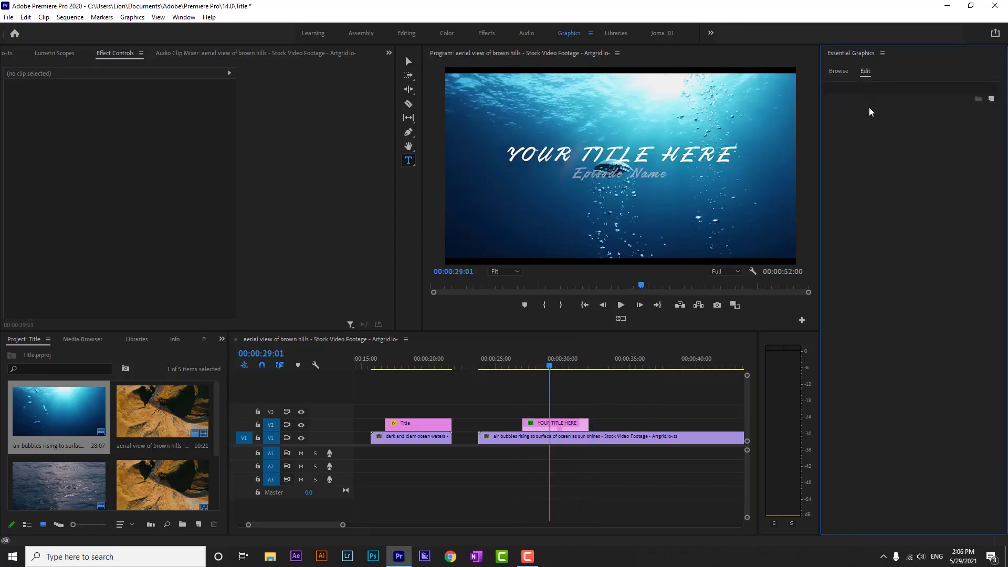
left_click(569, 426)
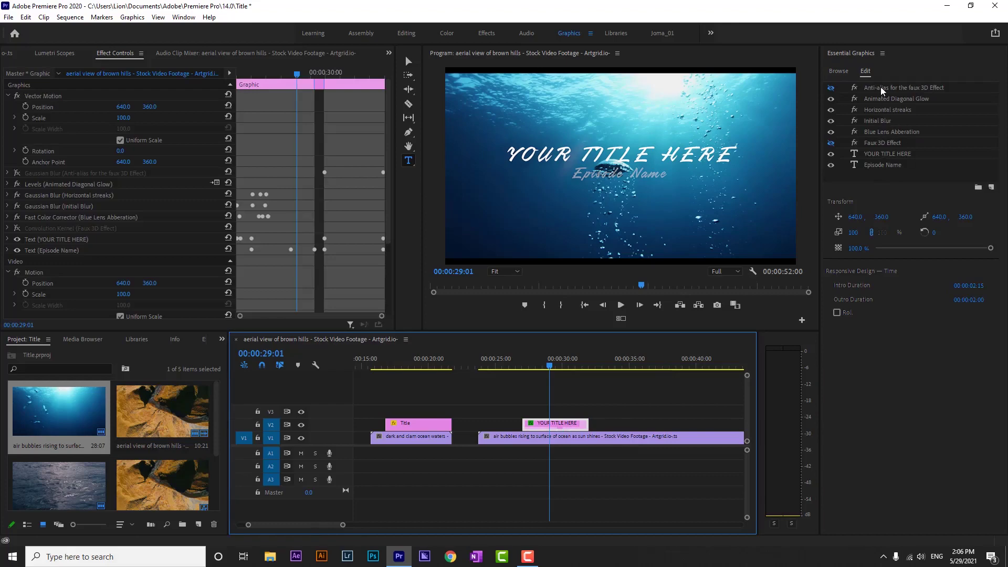
left_click(567, 425)
key("Delete")
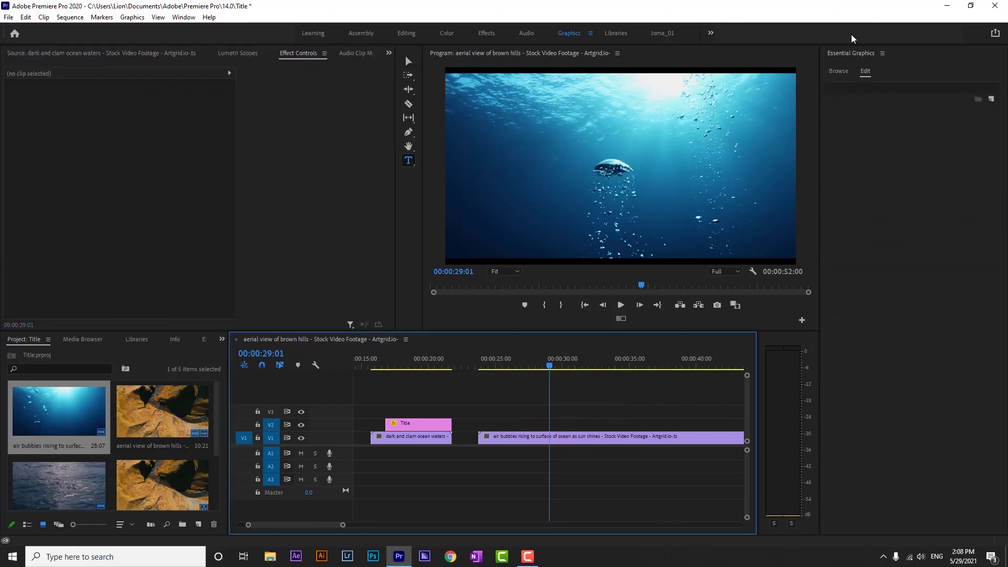
Step: Install the motion graphics template title_100 from the Desktop into the Essential Graphics templates
left_click(837, 71)
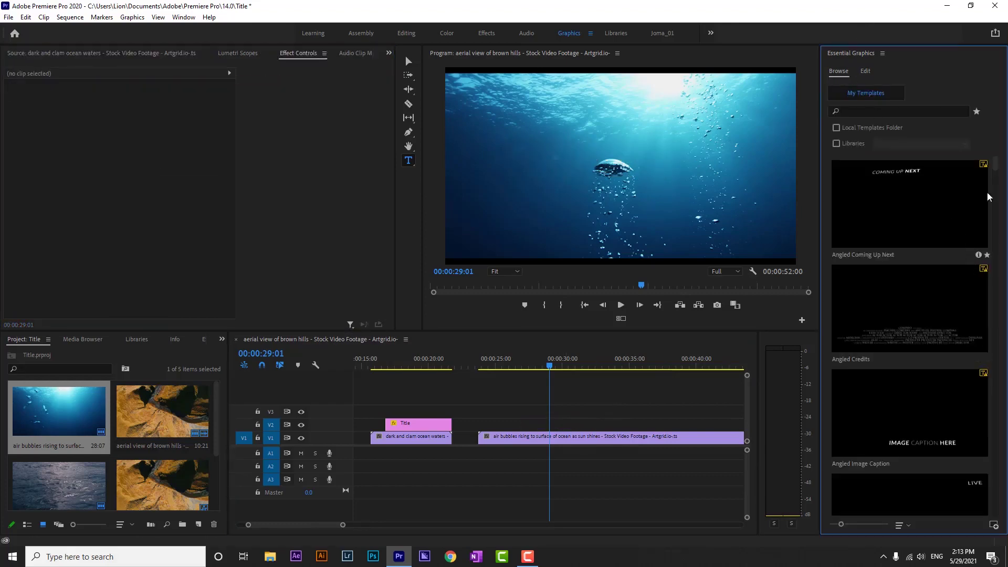
left_click_drag(996, 169, 997, 516)
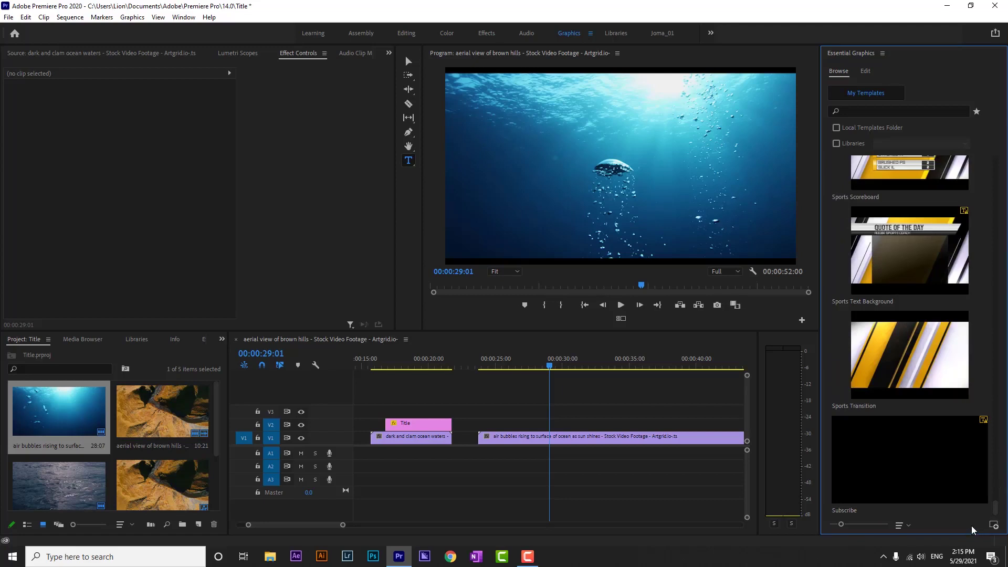
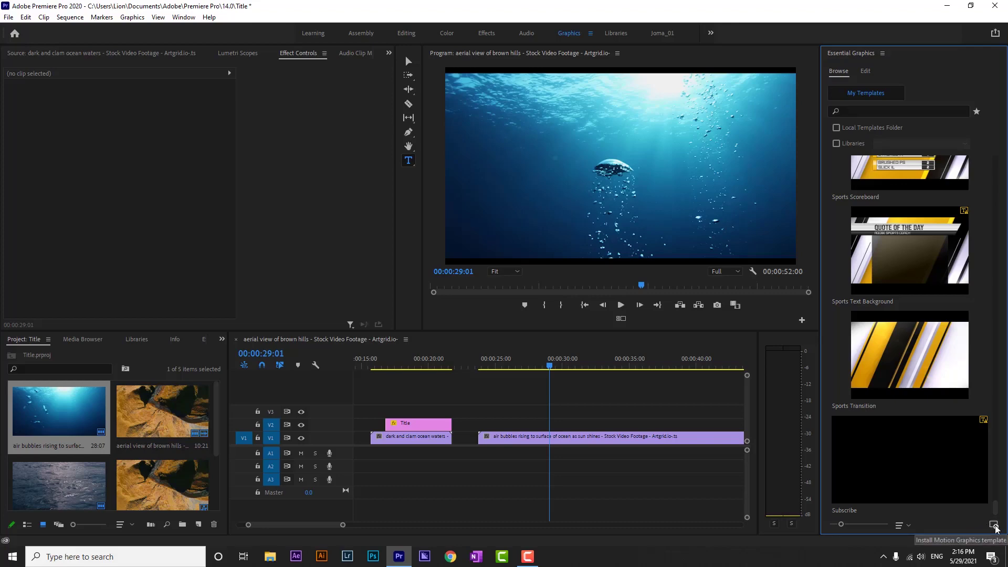
left_click(995, 526)
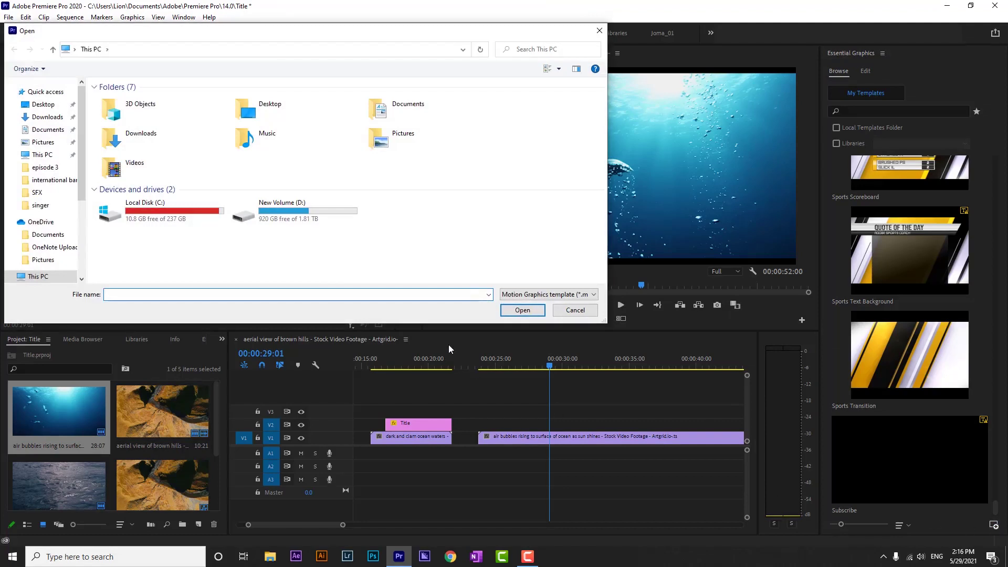
left_click(42, 105)
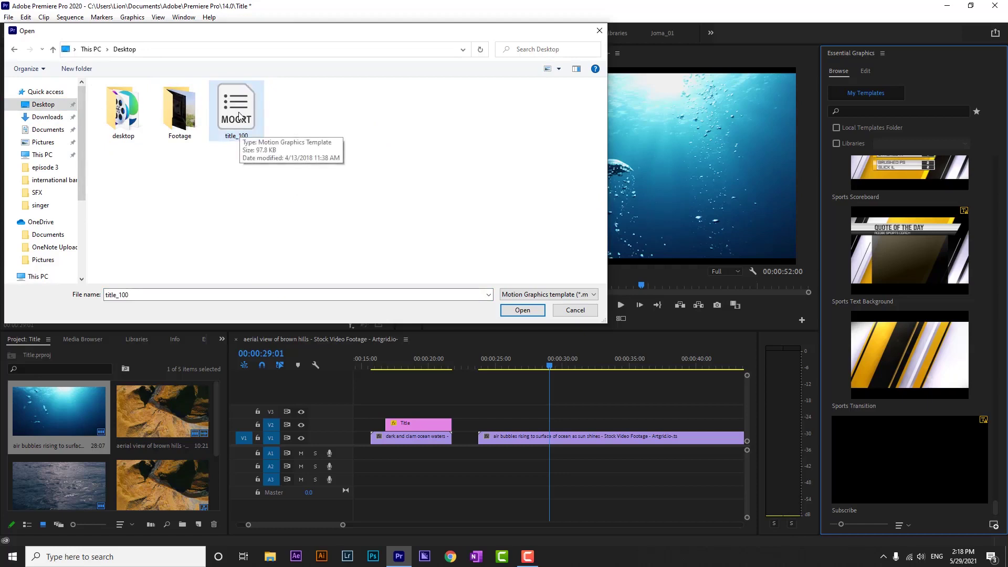
left_click(523, 310)
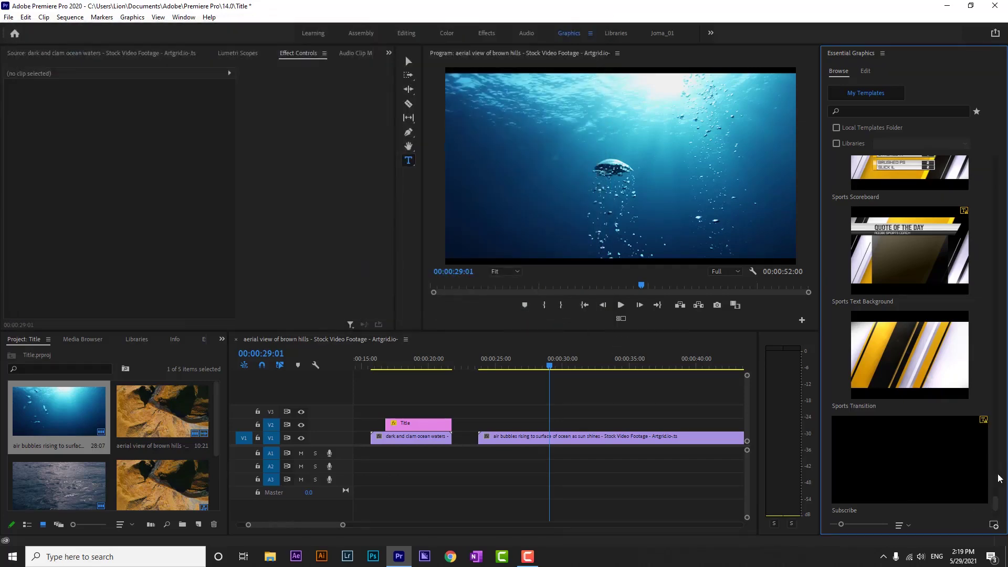
Step: Place the title_100 template on track V2 above the air bubbles clip, starting at about 00:00:28
scroll(996, 504, "down", 3)
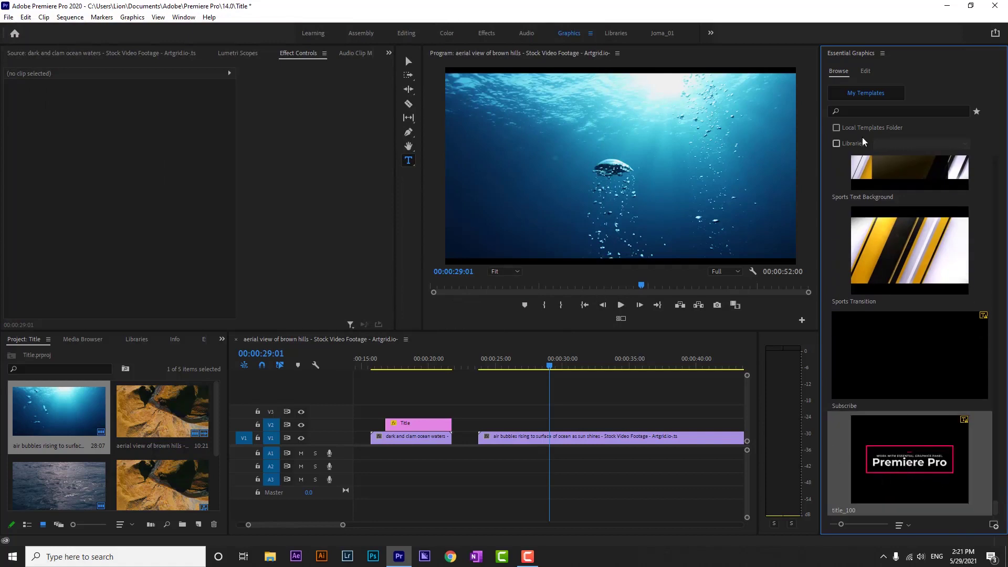
left_click(878, 112)
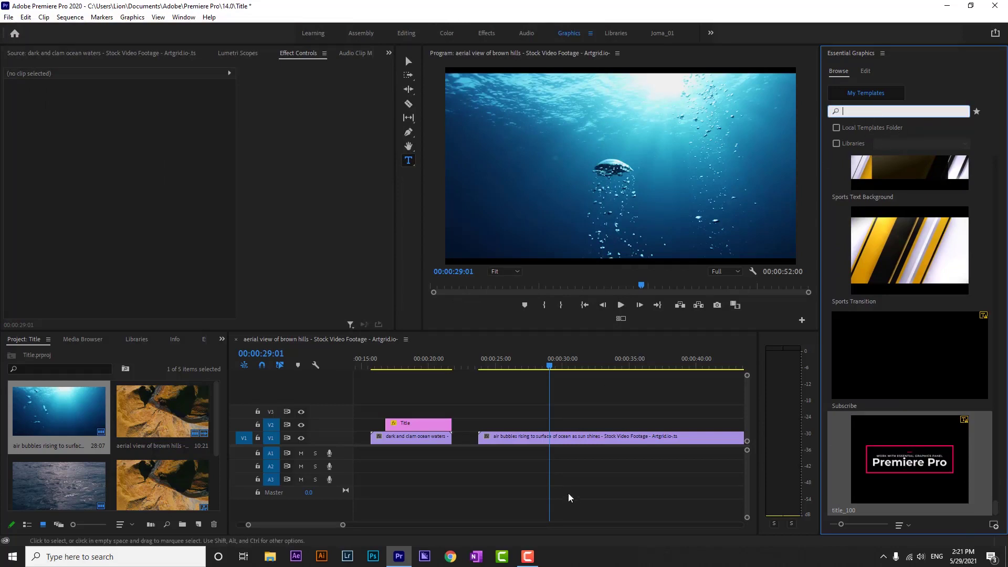
left_click(927, 477)
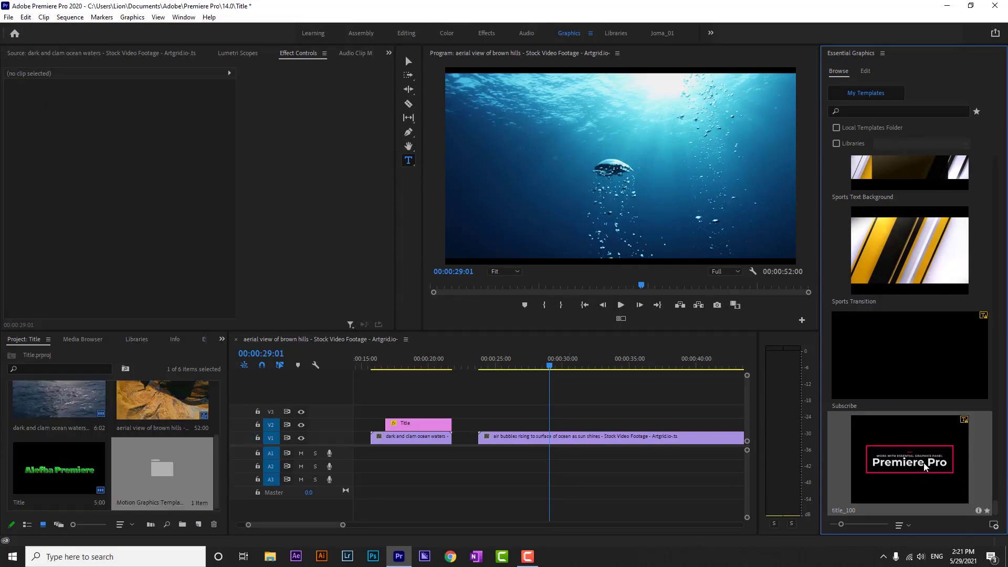
left_click_drag(925, 467, 536, 428)
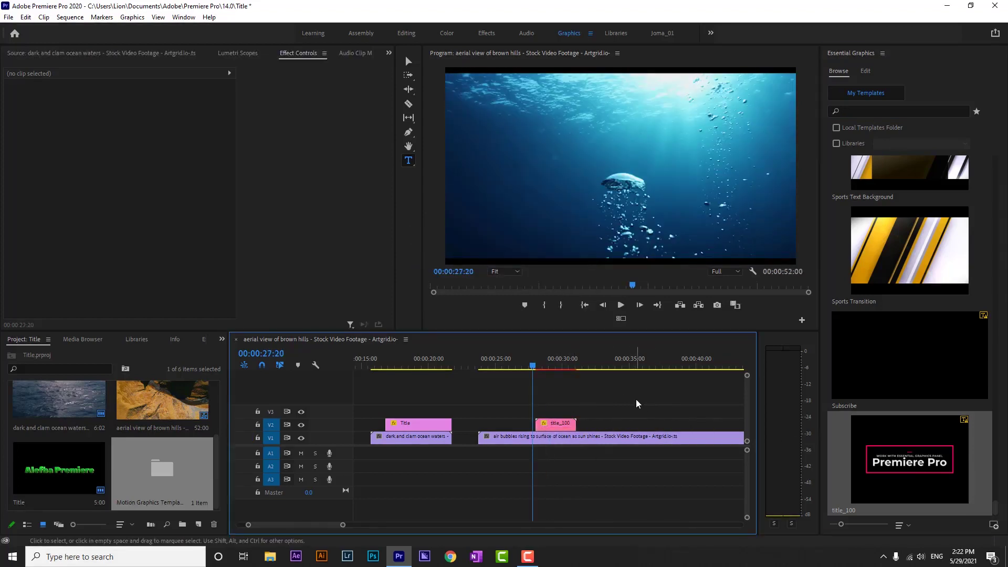
Step: Play back the title_100 animation from 00:00:27:20, park the playhead at 00:00:30:04, and select the title_100 clip
key("space")
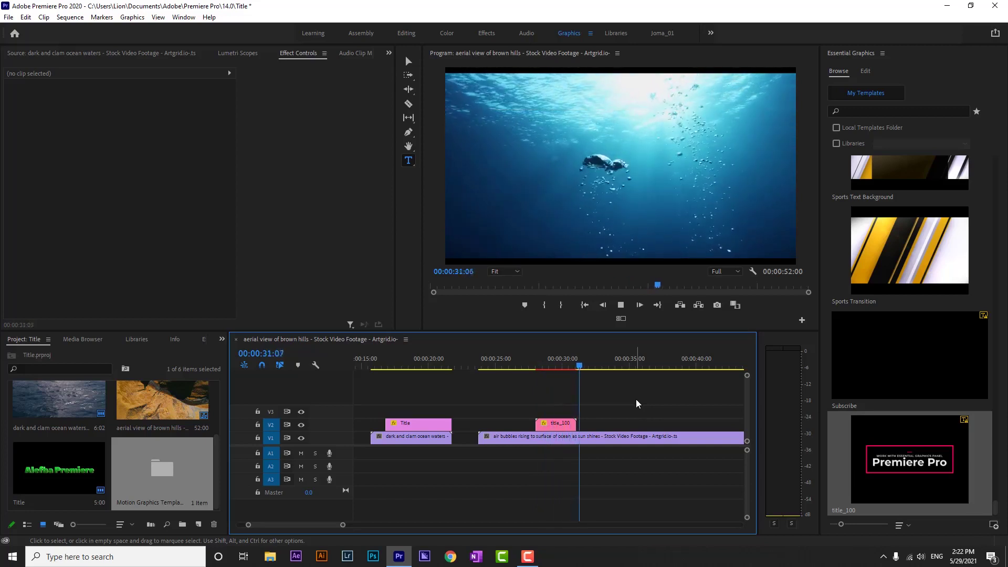
left_click_drag(551, 366, 564, 366)
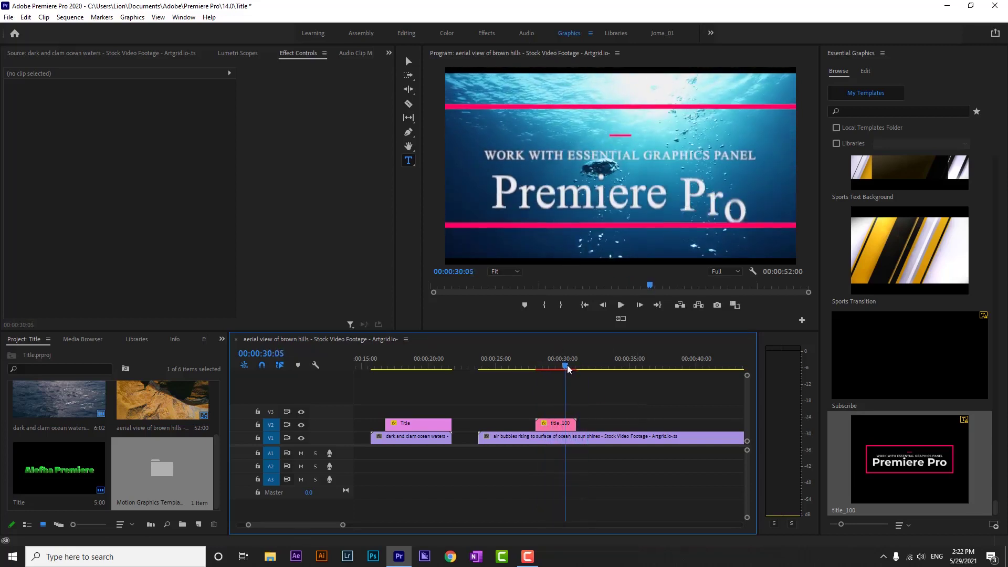
left_click(556, 423)
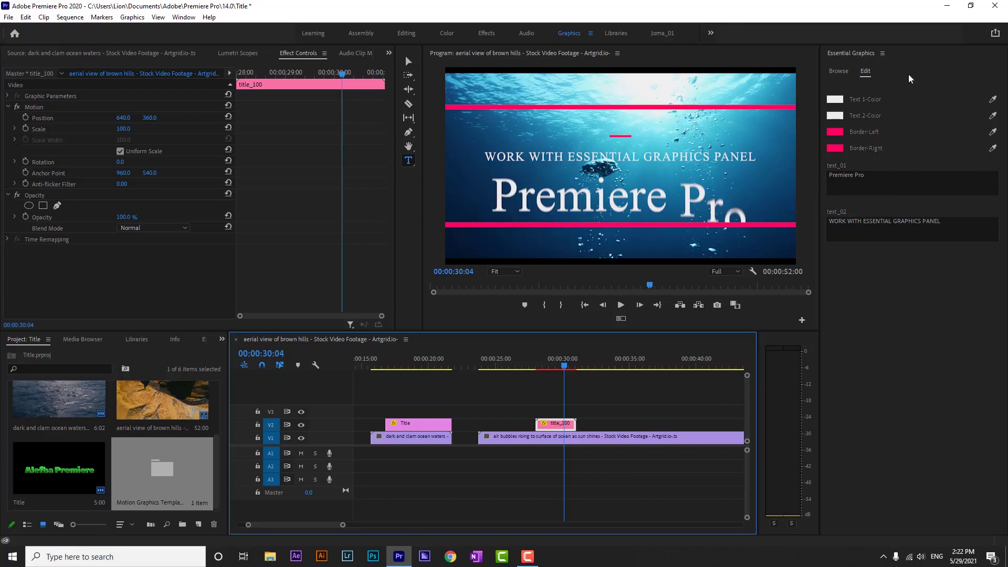
Step: Try entering الفبای پریمیر directly as the title_100 clip's text_01
left_click(877, 175)
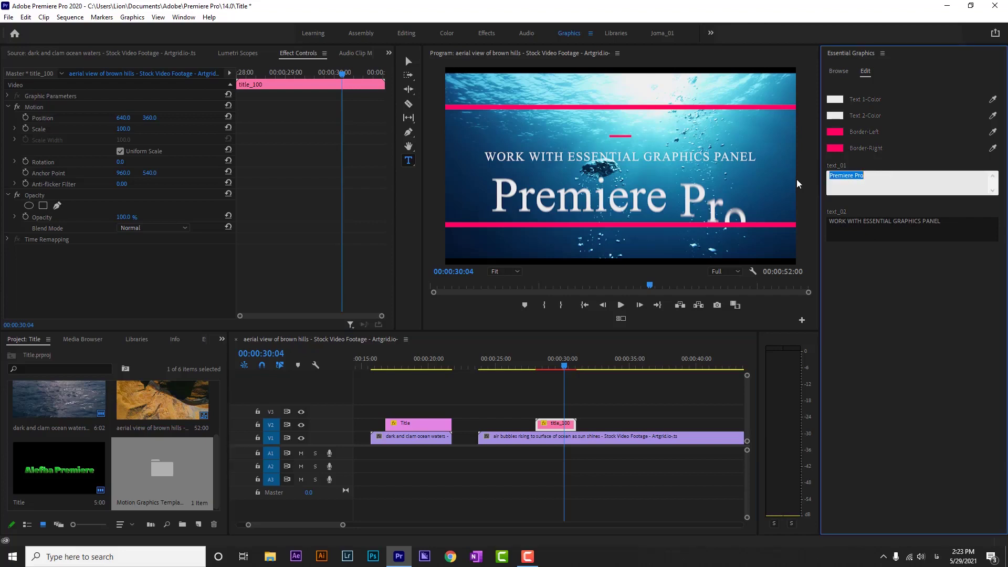
type("1لفبای پریمیر")
left_click(866, 260)
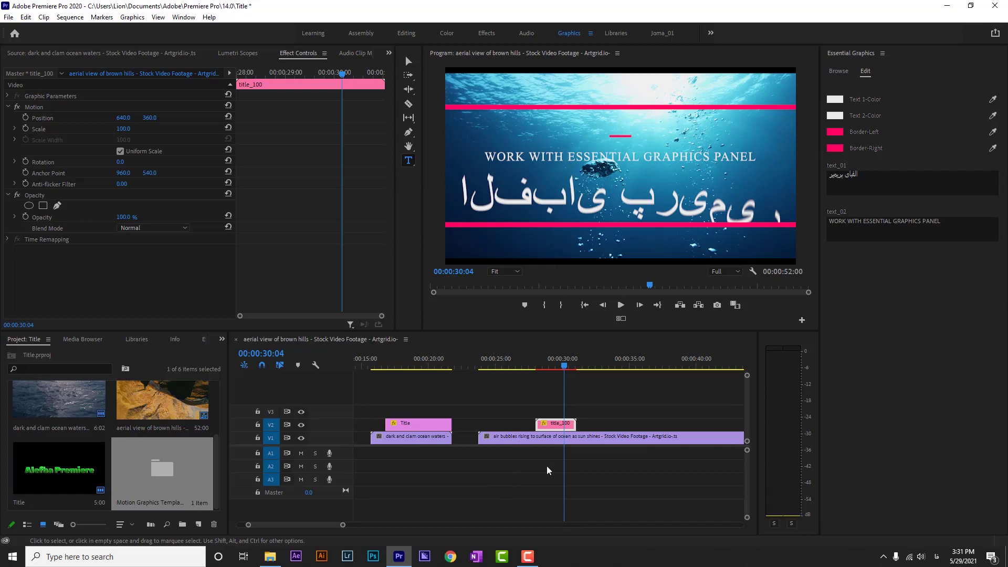
Step: Switch to Chrome, search for فارسی نویسی آنلاین در پریمیر, and open the timecode.ir font converter in a new tab
left_click(449, 558)
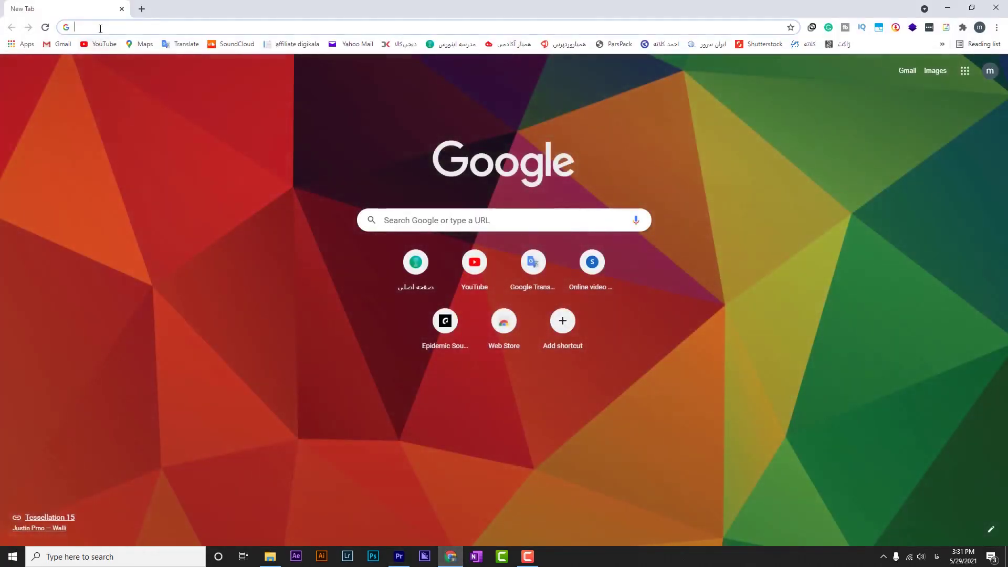
left_click(101, 28)
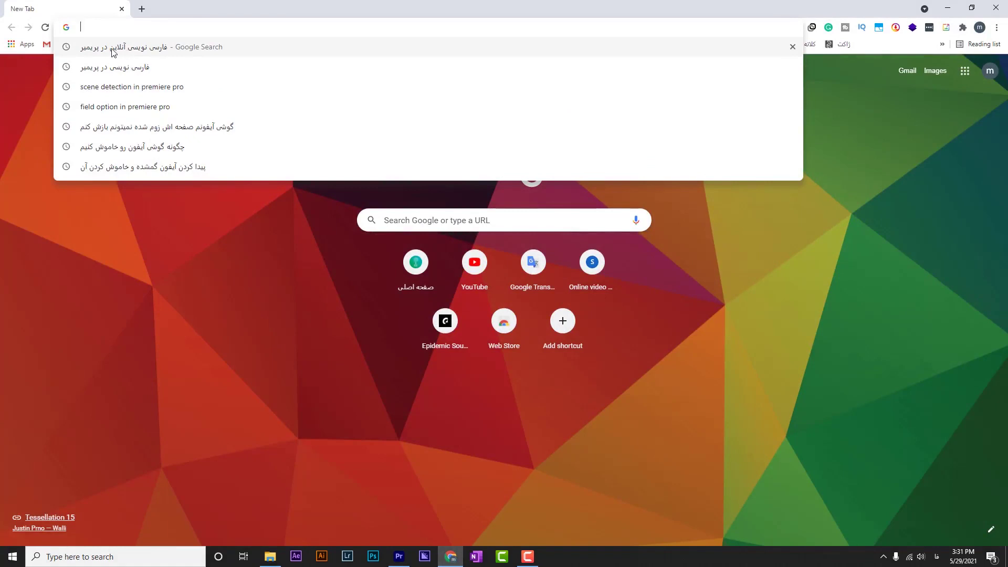
left_click(113, 50)
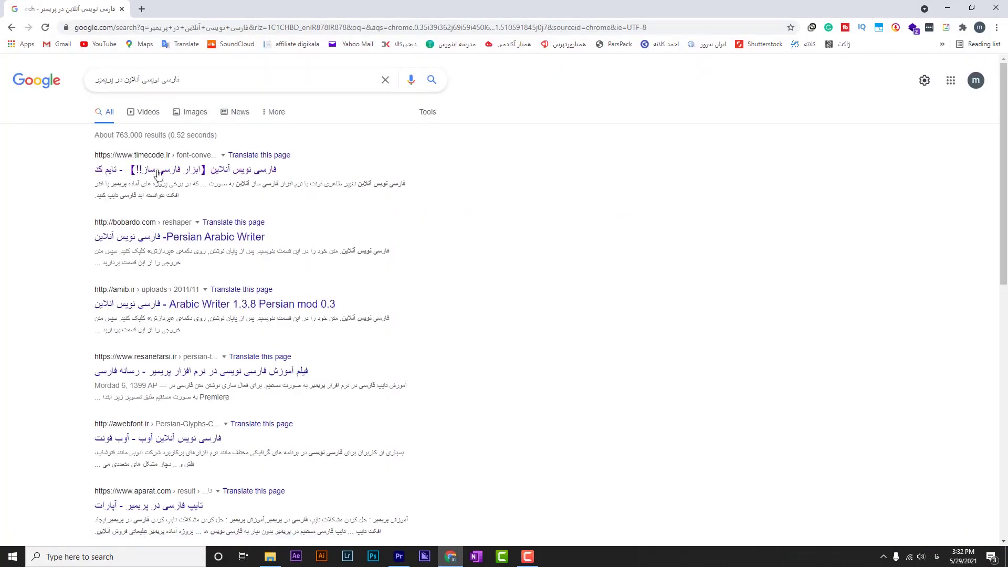
right_click(194, 172)
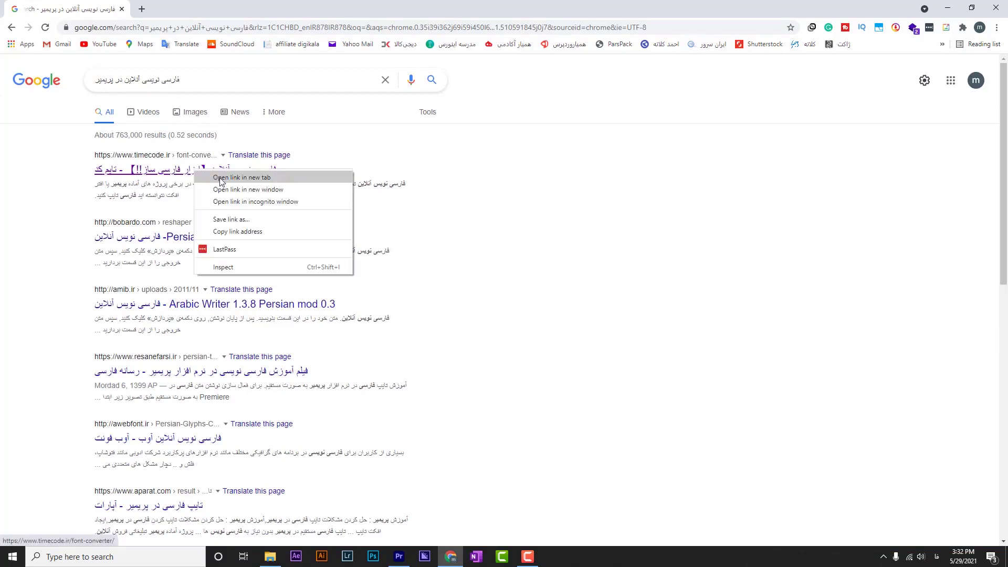
left_click(222, 180)
left_click(193, 5)
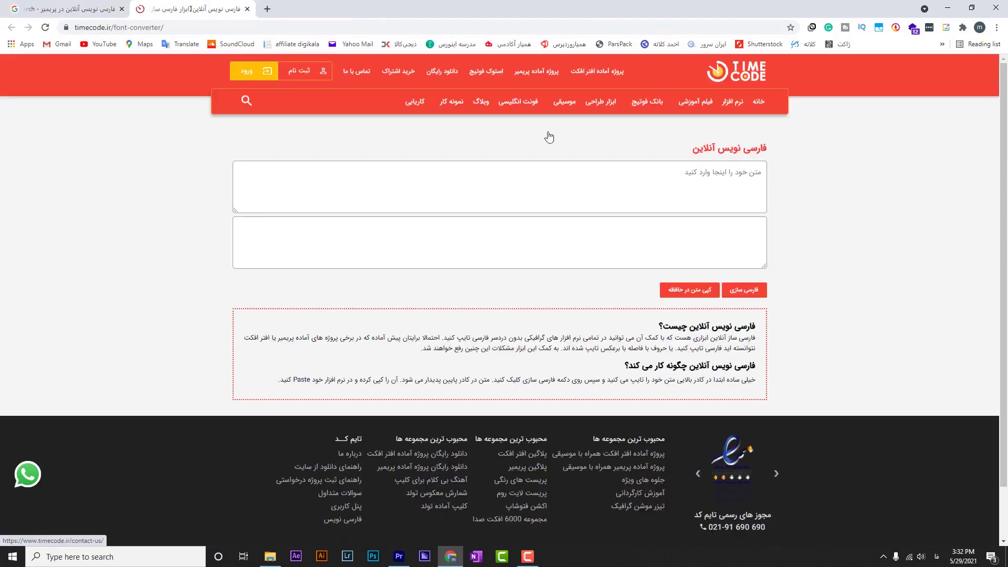
Step: Convert الفبای پریمیر with the online Persian writer and copy the converted text
left_click(700, 175)
type("ال")
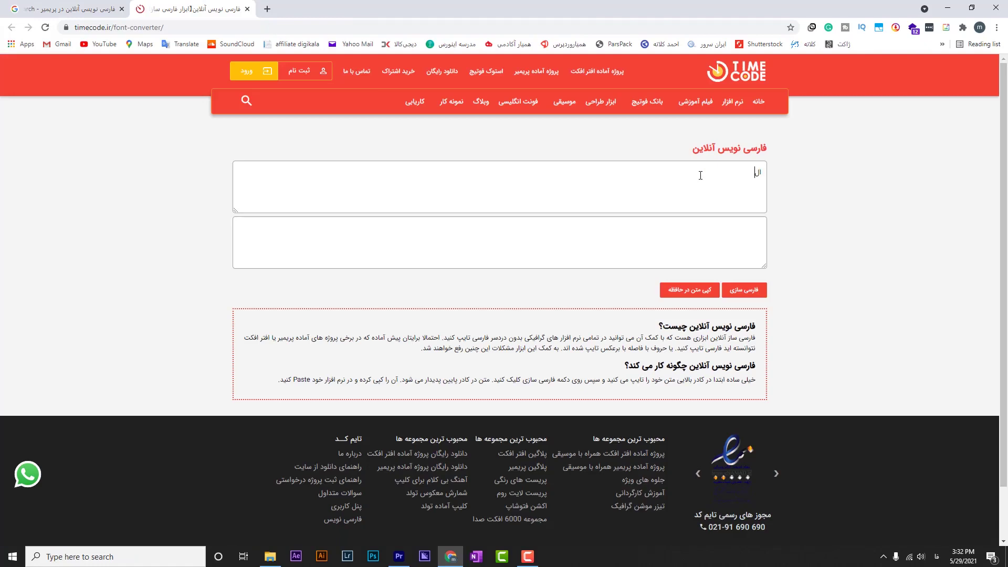
type("فبای پریمیر")
left_click(738, 295)
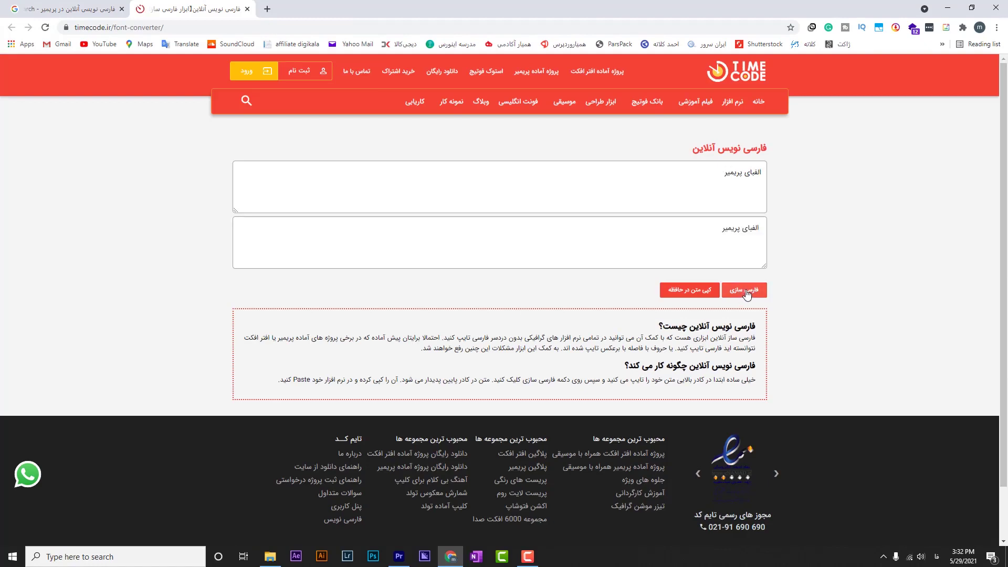
left_click(683, 293)
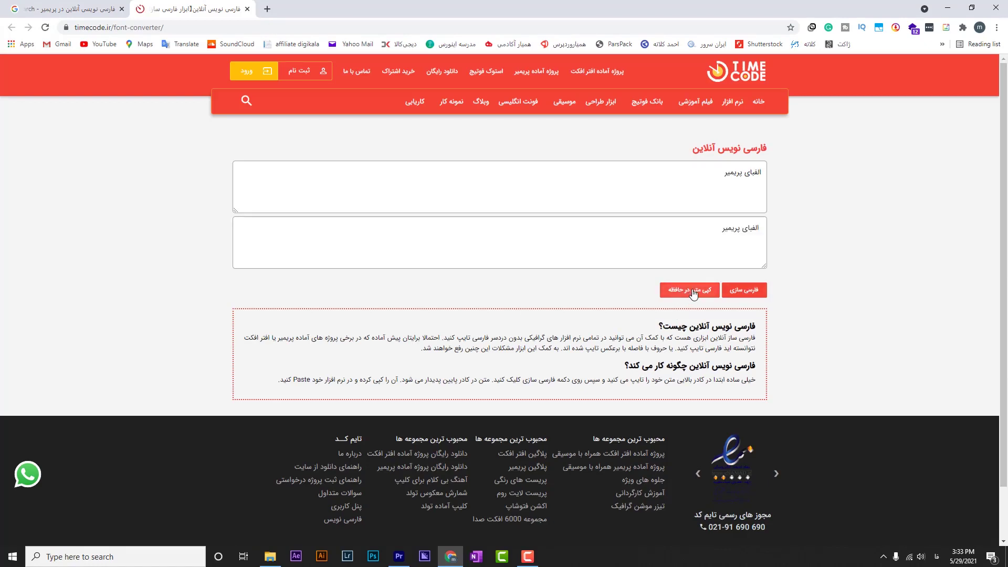
left_click(690, 294)
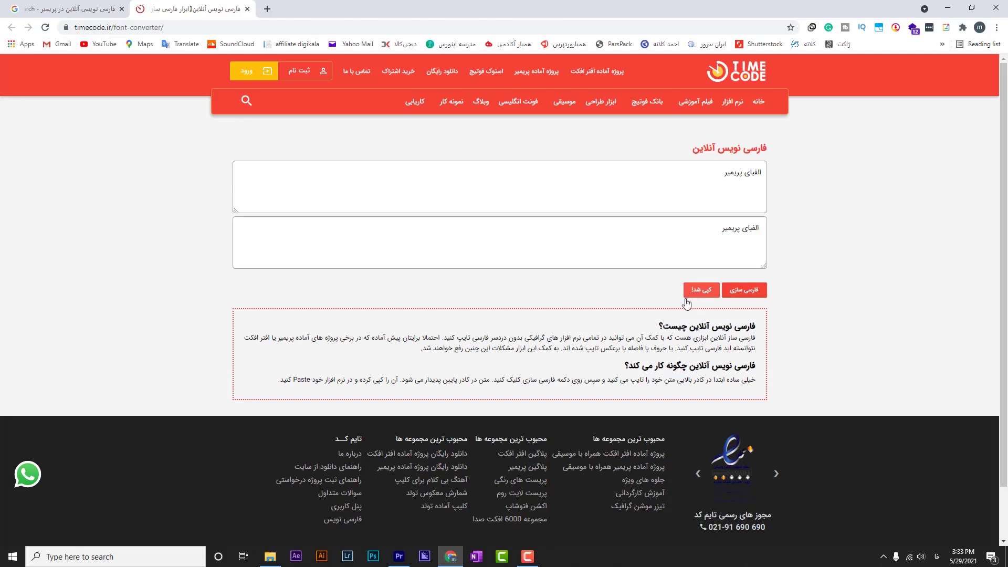
Step: Switch to Premiere Pro and replace the title_100 clip's text_01 with the copied converted text
left_click(399, 556)
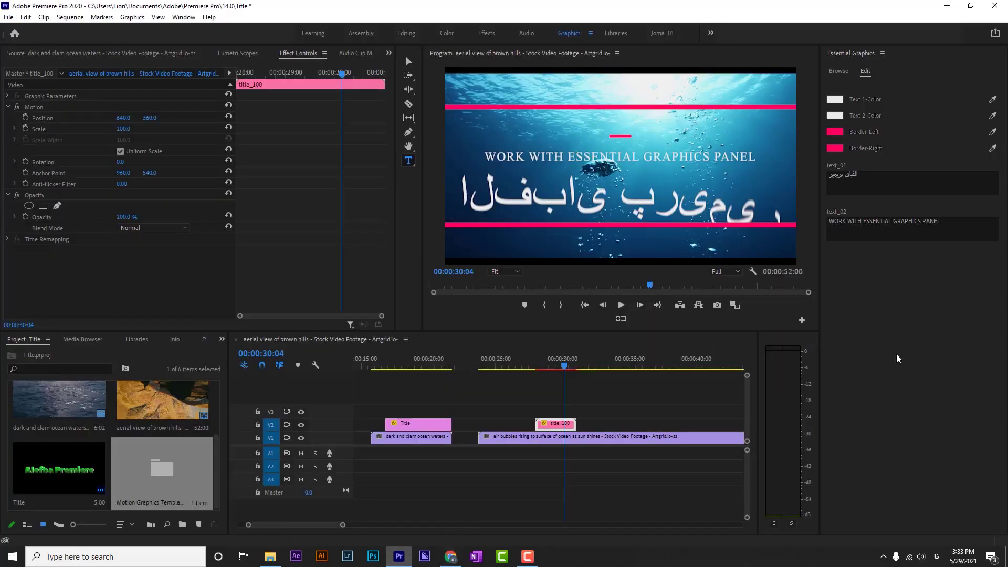
left_click(874, 174)
key("BackSpace")
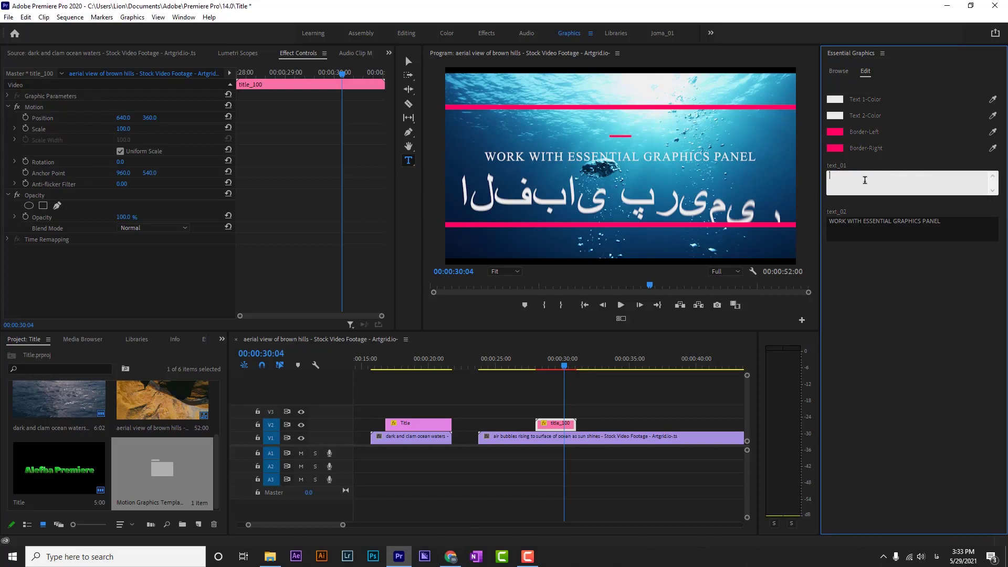
right_click(872, 179)
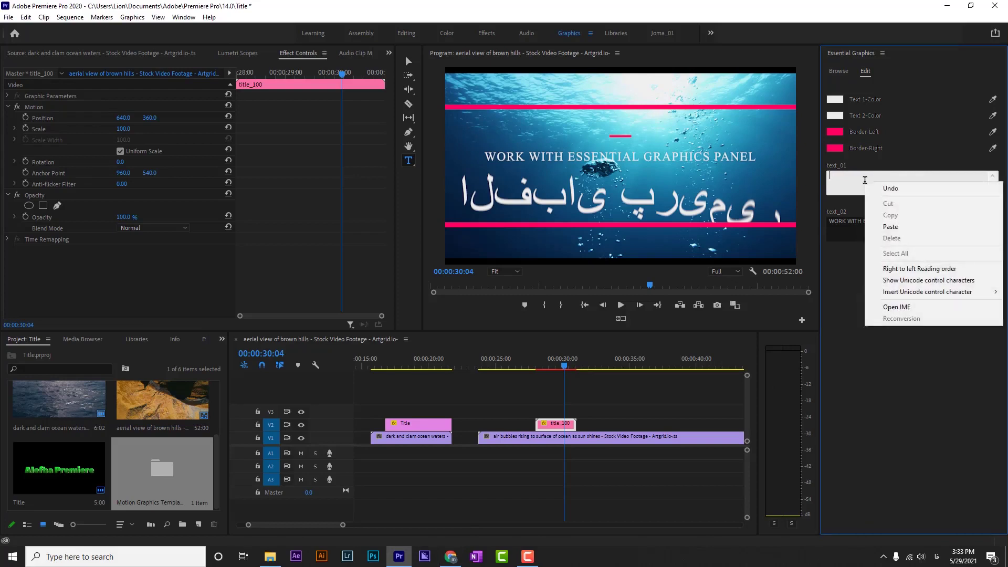
left_click(890, 226)
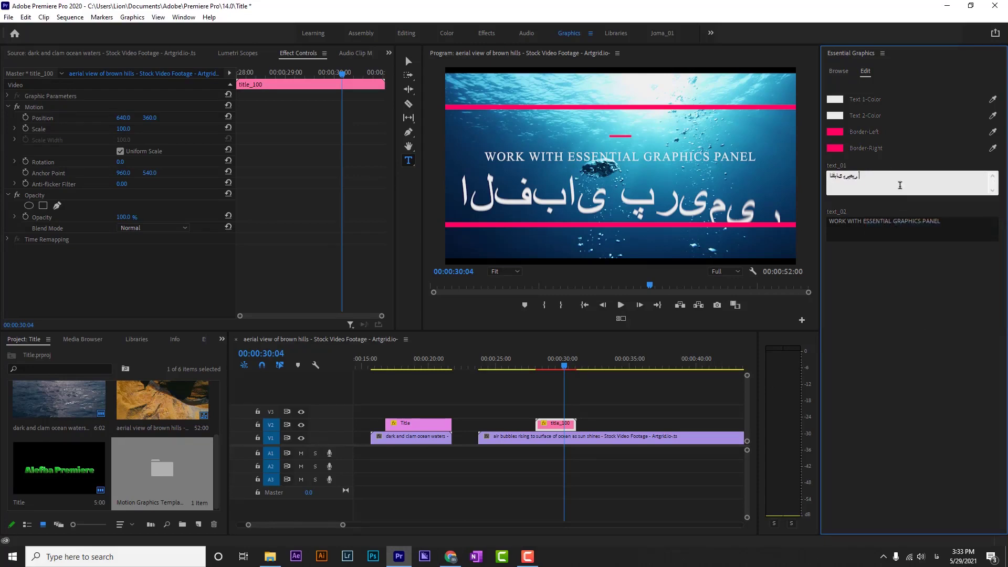
left_click(873, 257)
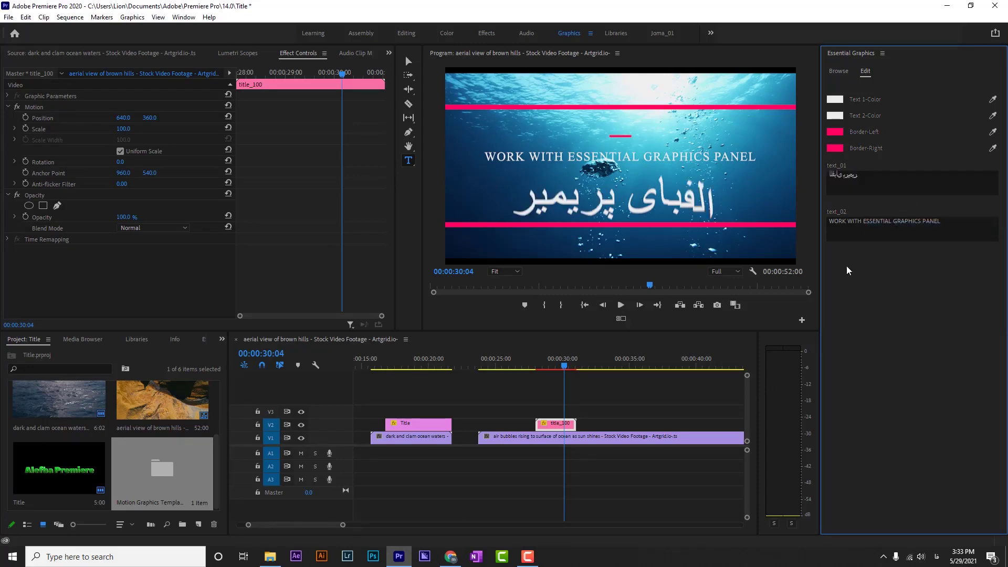
Step: Play back the Persian title from just before the title_100 clip and stop at 00:00:30:09
left_click(534, 366)
key("space")
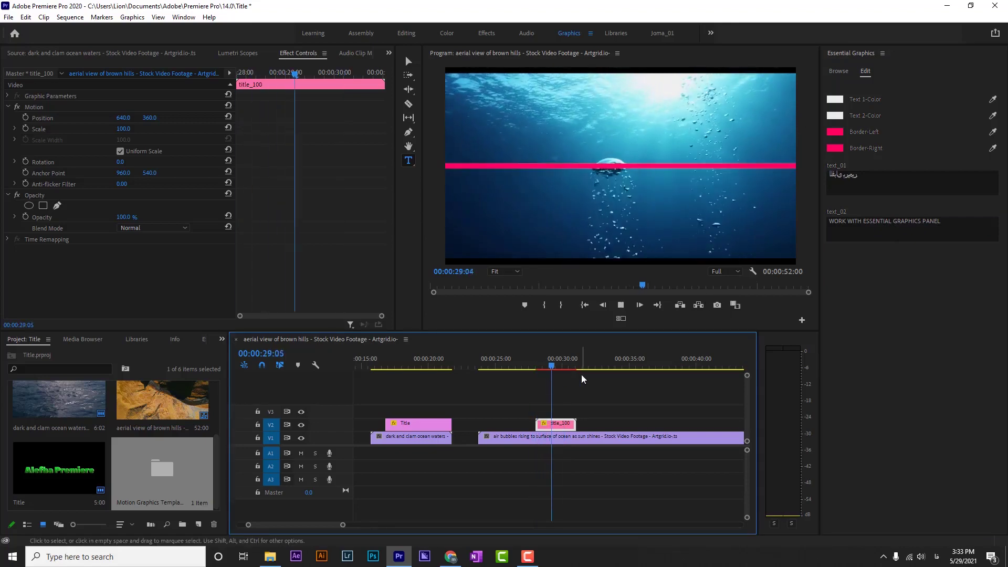
key("space")
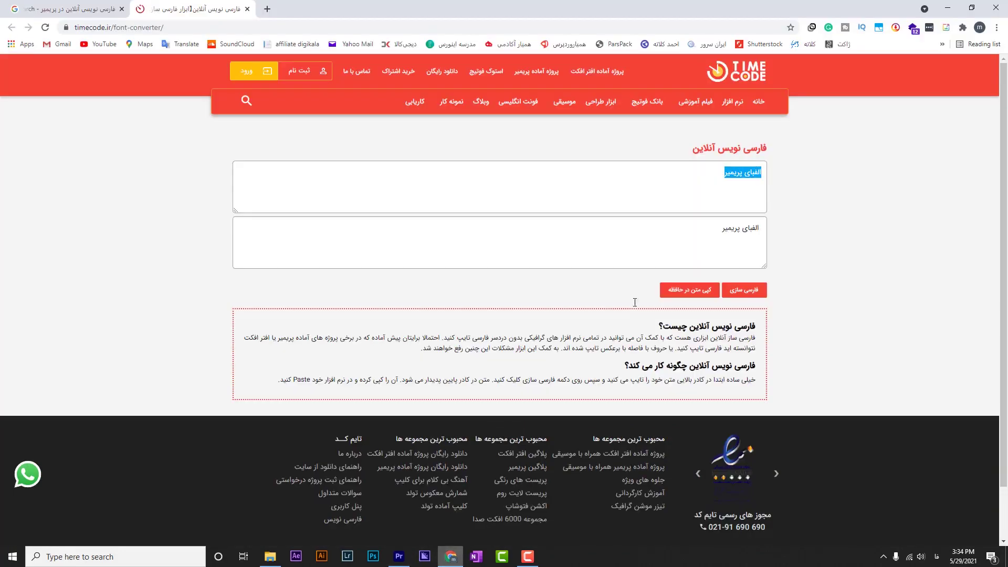
Step: Switch to Chrome, convert مدرسه آنلاین with the online Persian writer, copy the converted text, and return to Premiere Pro
left_click(450, 556)
type("مدرسه آنلاین")
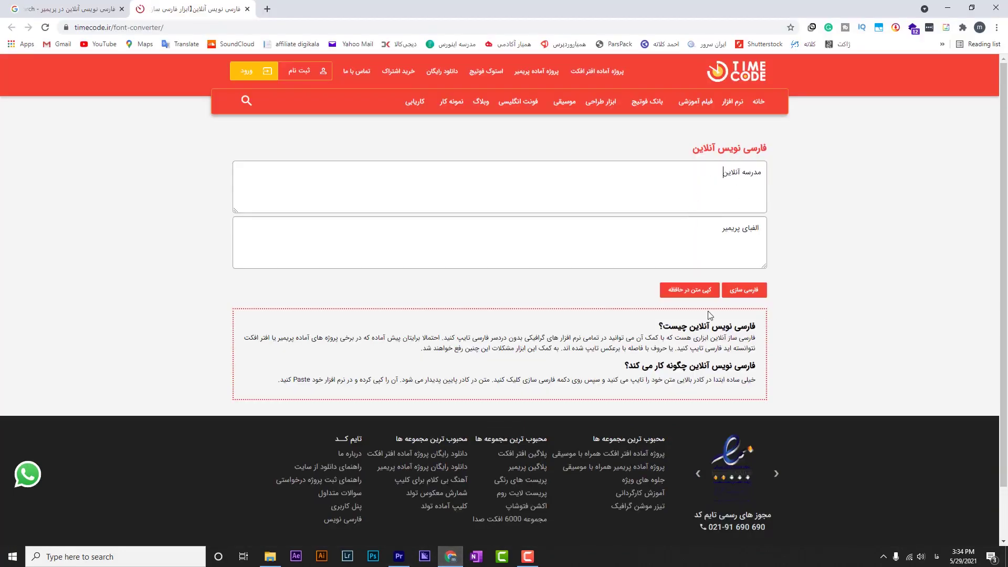
left_click(746, 292)
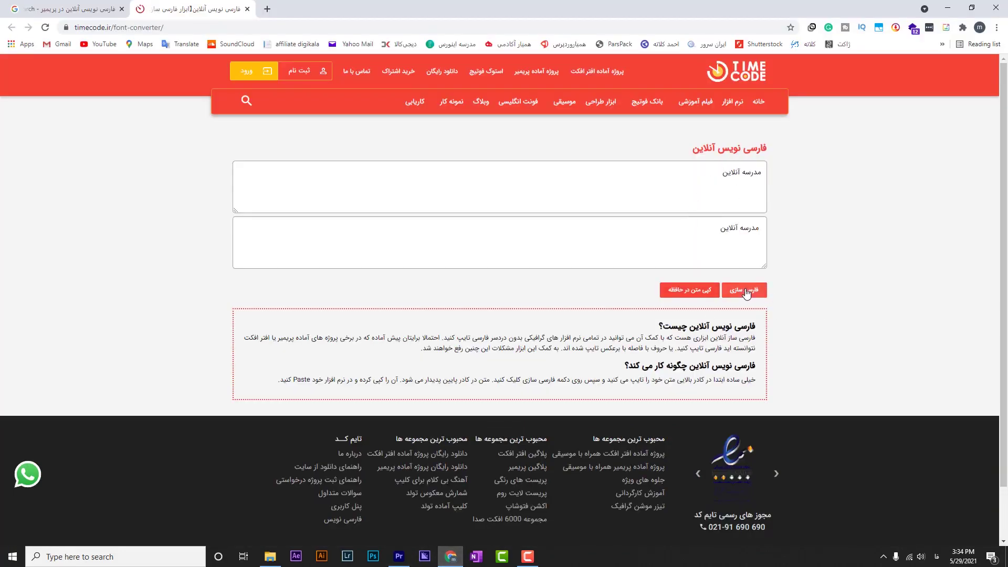
left_click(694, 292)
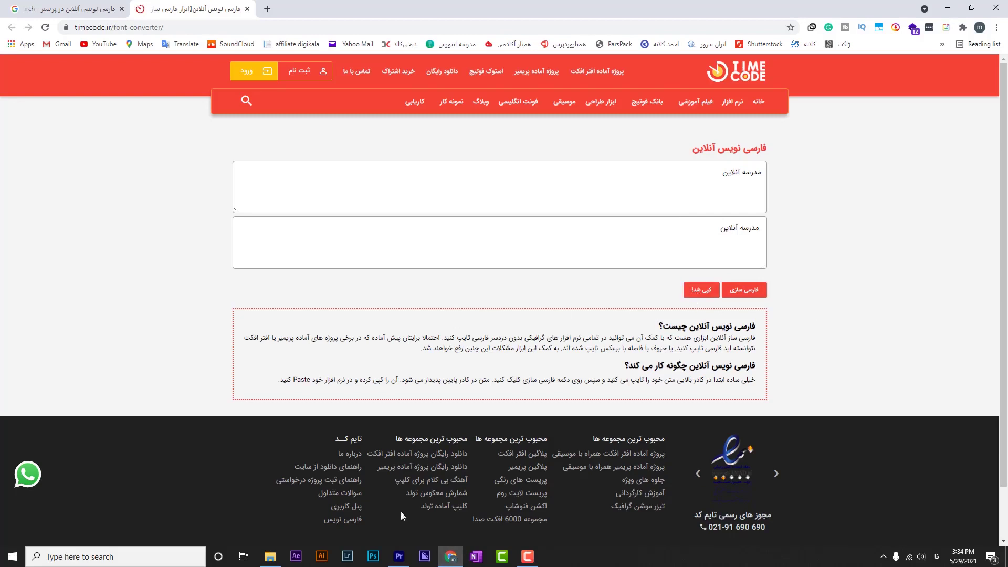
left_click(399, 559)
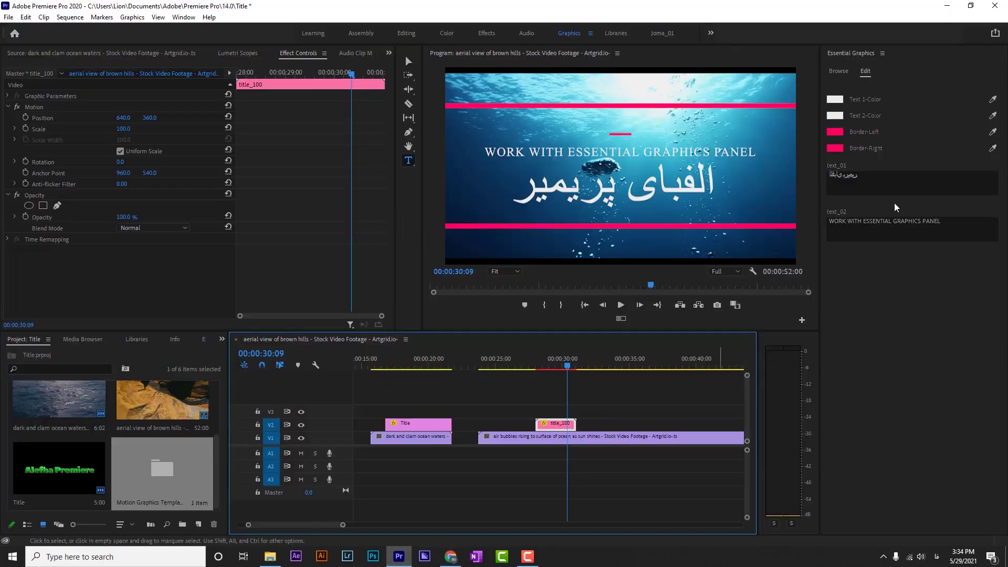
Step: Replace the title_100 clip's text_02 with the copied converted مدرسه آنلاین text and play the title through to 00:00:30:24
left_click(956, 221)
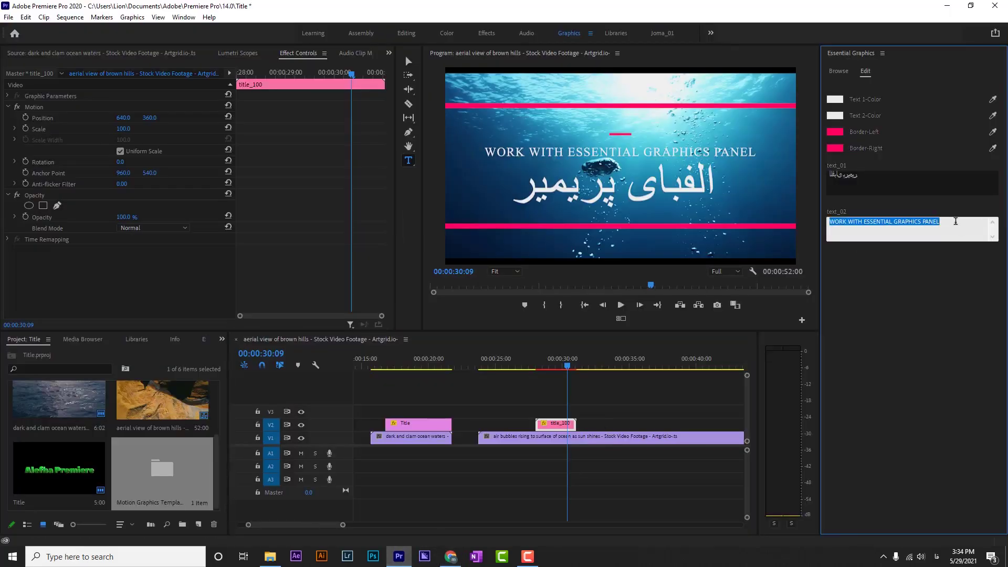
key("ctrl+v")
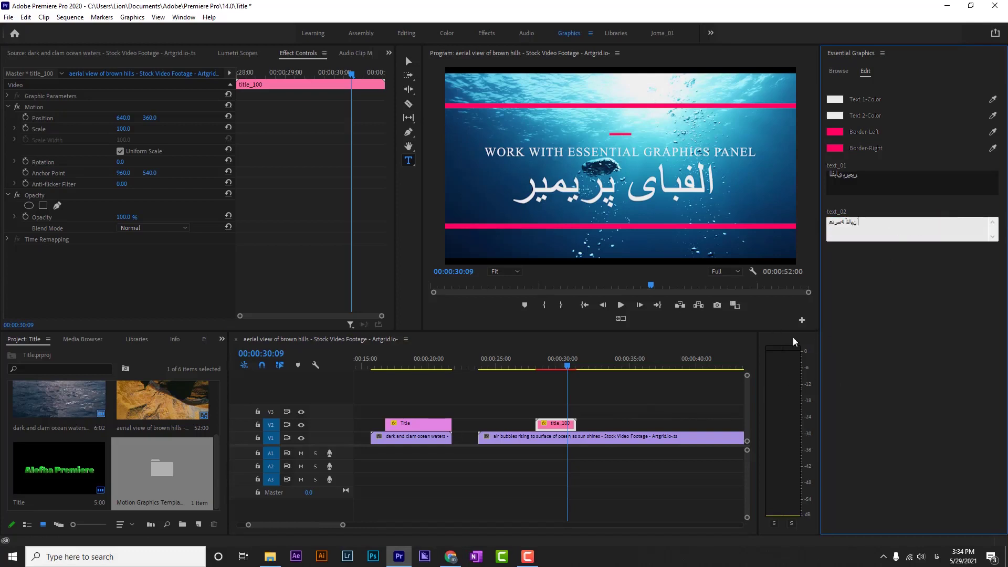
left_click(899, 285)
left_click(642, 386)
key("space")
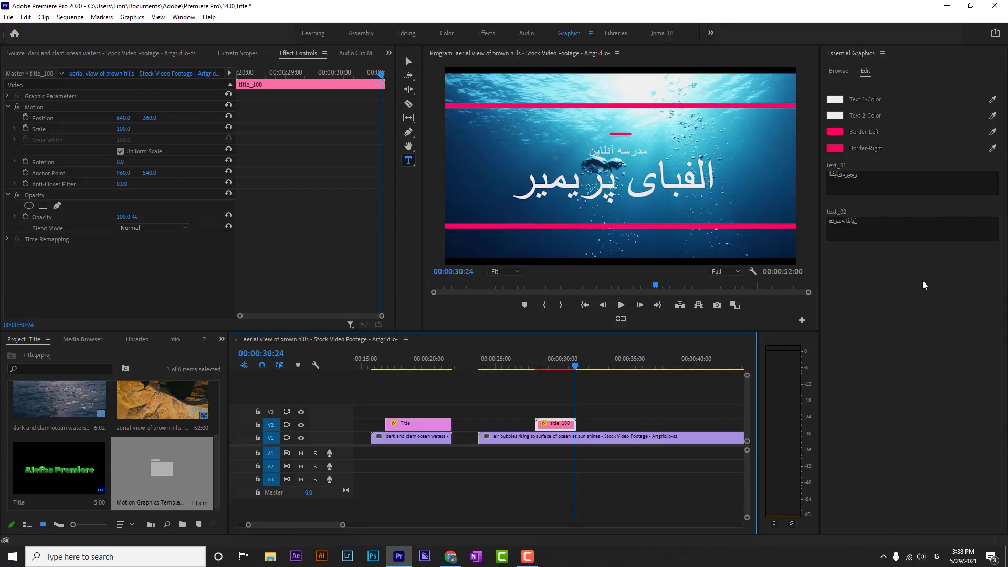
Step: Minimize Premiere Pro, extract the Farsi Typer archive onto the desktop, and launch the extracted Farsi Typer program
left_click(947, 6)
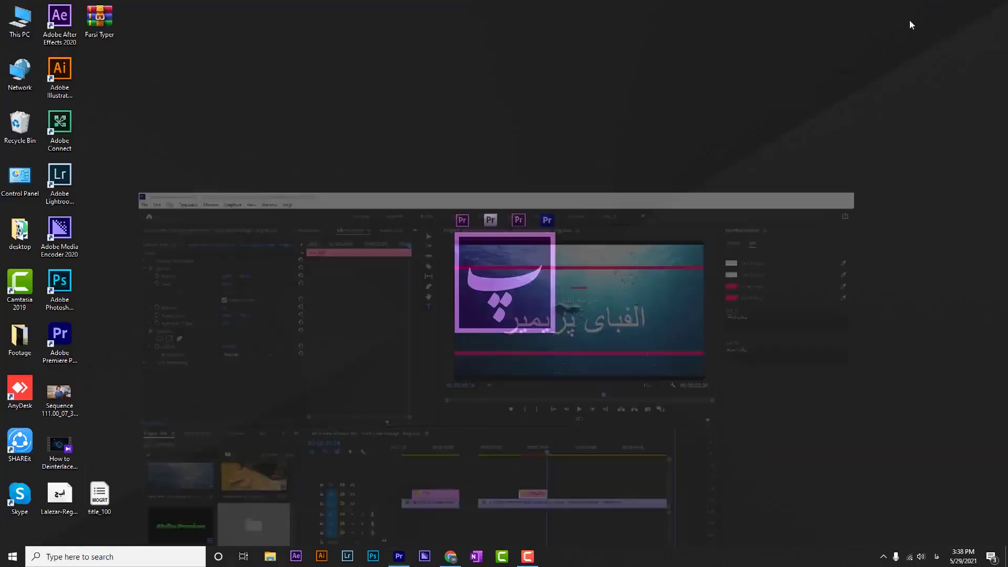
right_click(107, 22)
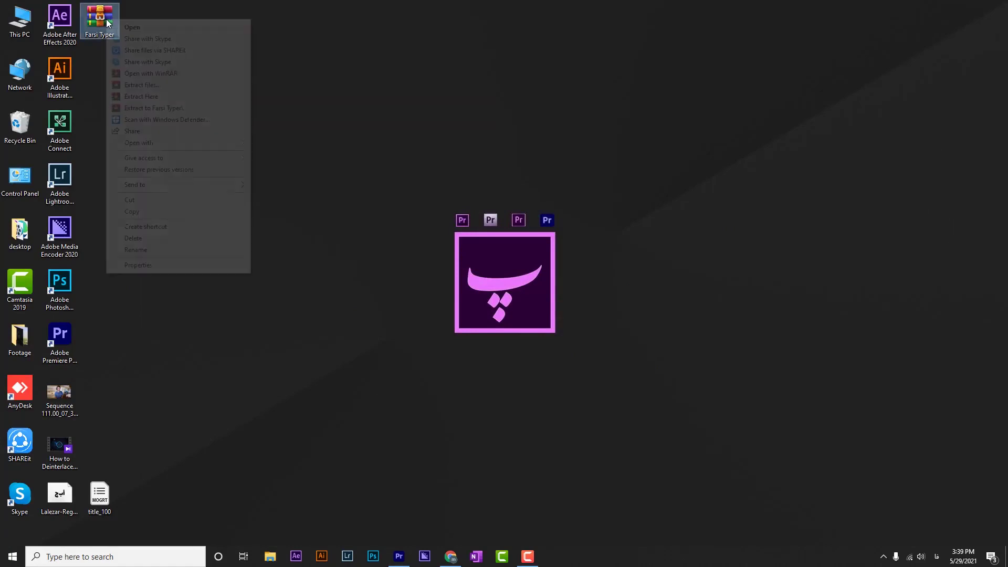
left_click(170, 97)
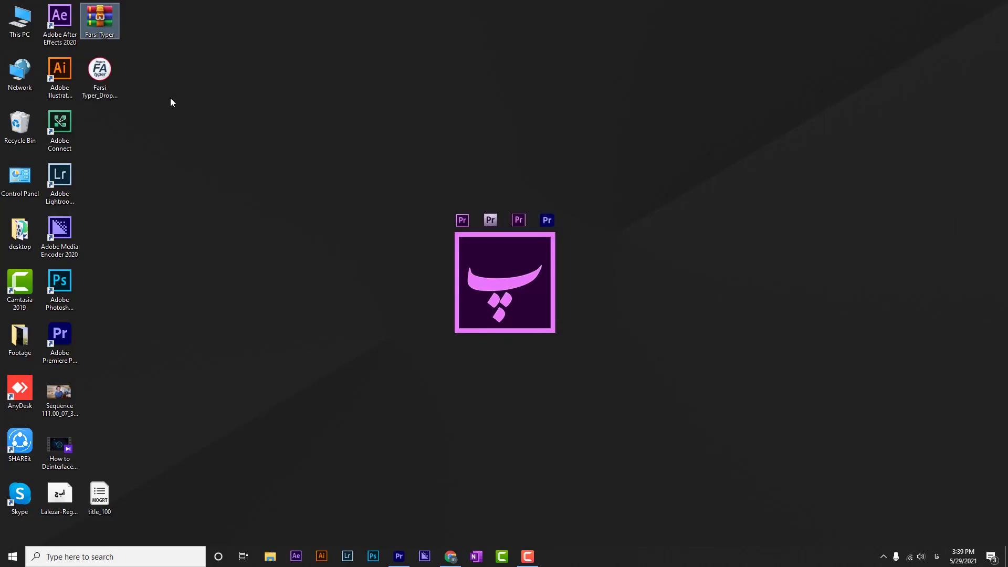
double_click(100, 73)
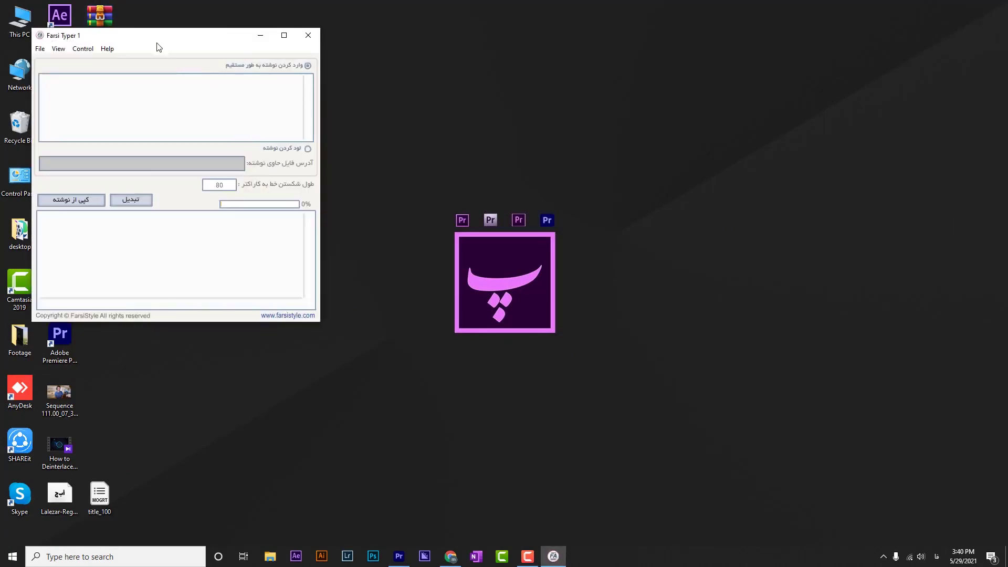
left_click_drag(157, 44, 255, 140)
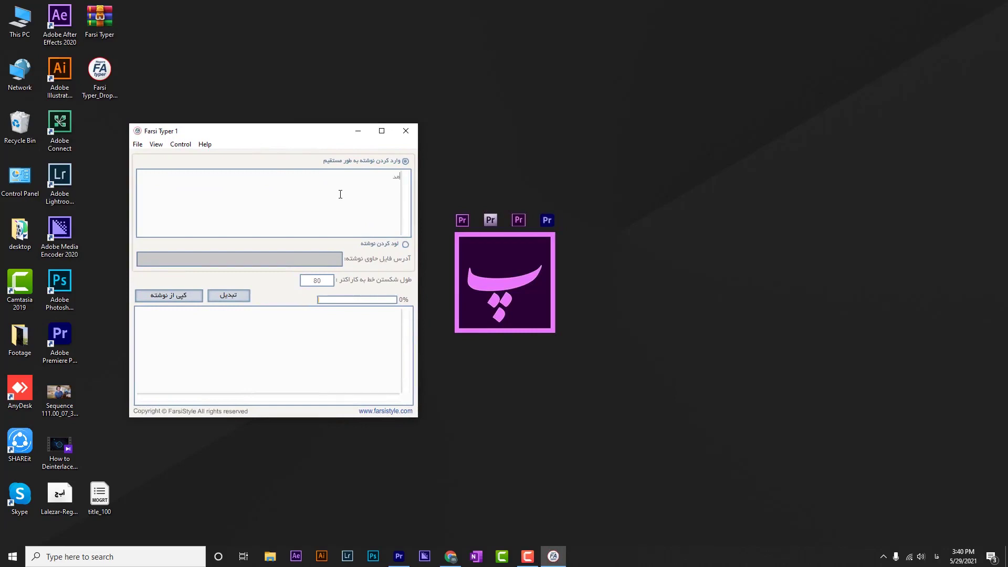
Step: Enter مدرسه آنلاین as direct text in Farsi Typer, convert it, and copy the converted text
type("ه آنلاین")
left_click(233, 301)
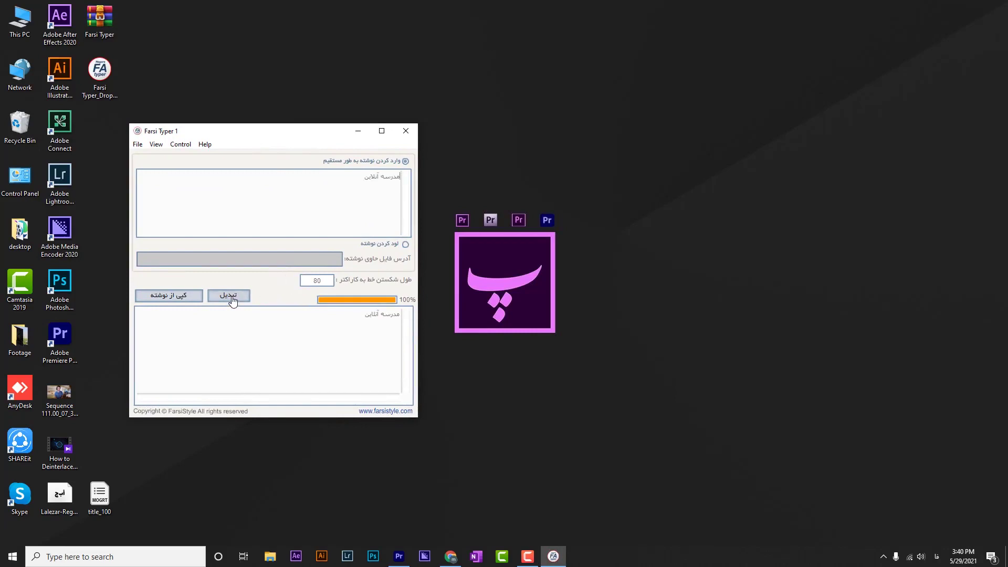
left_click(169, 296)
Step: Switch to Premiere Pro and replace the title_100 clip's text_01 with the text copied from Farsi Typer
left_click(399, 556)
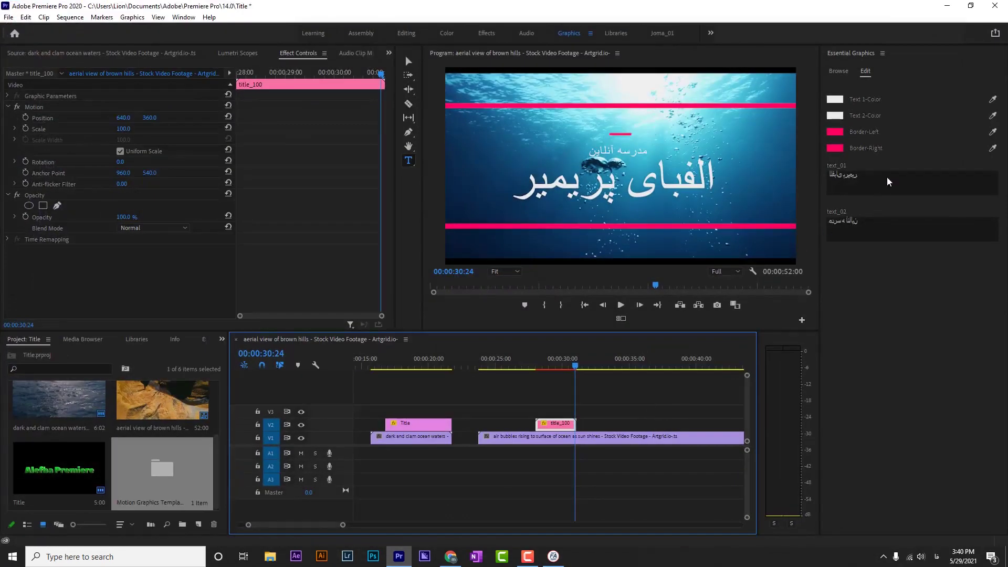
left_click(887, 182)
right_click(883, 182)
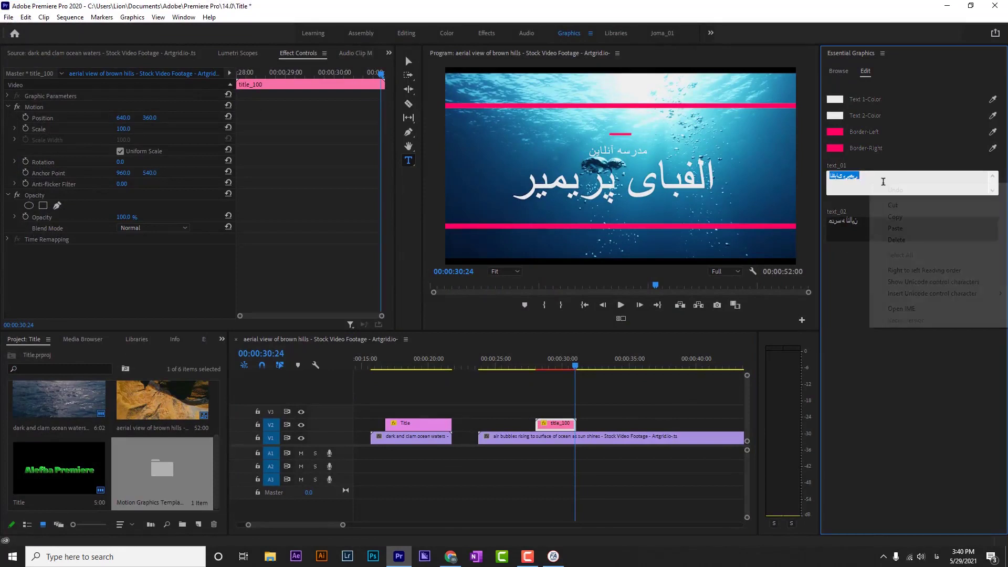
left_click(895, 228)
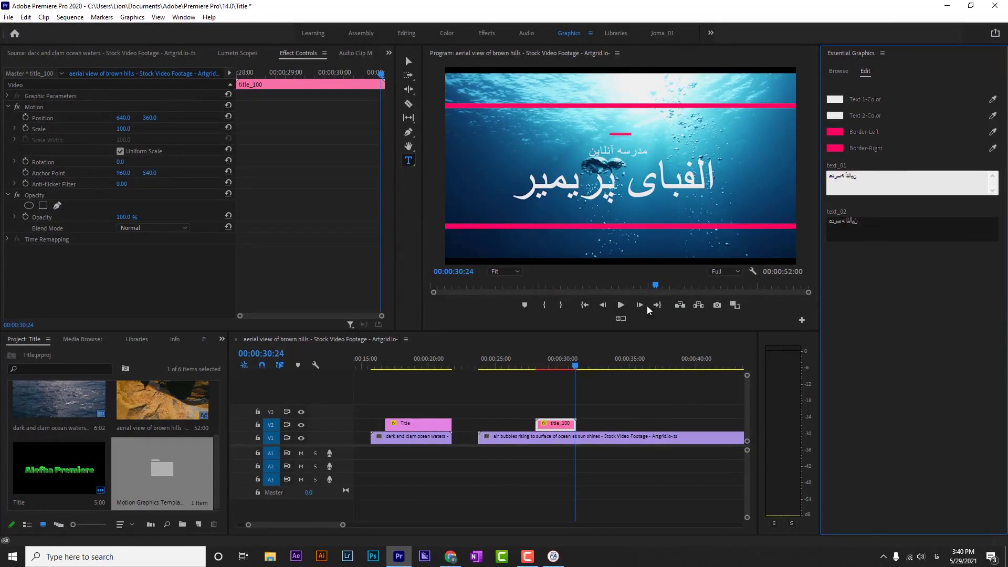
Step: Play back the title_100 clip from 00:00:29:04 to 00:00:30:21, and undo the last text_01 replacement
left_click(550, 363)
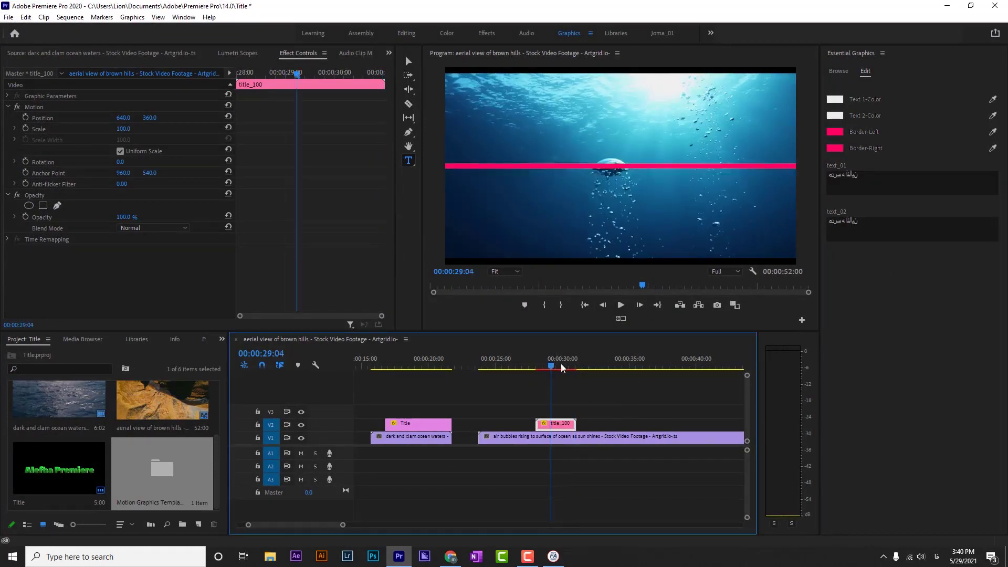
key("space")
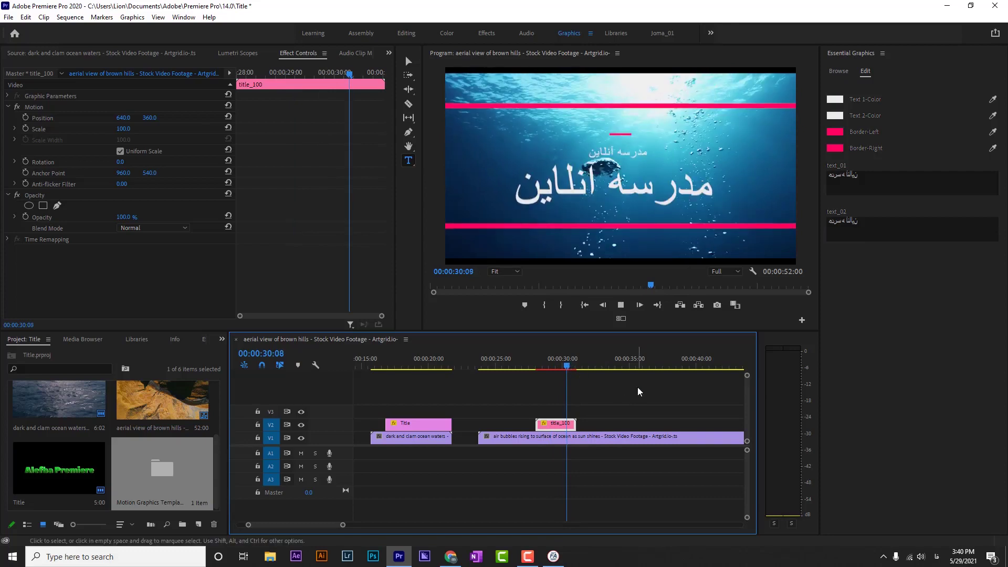
key("space")
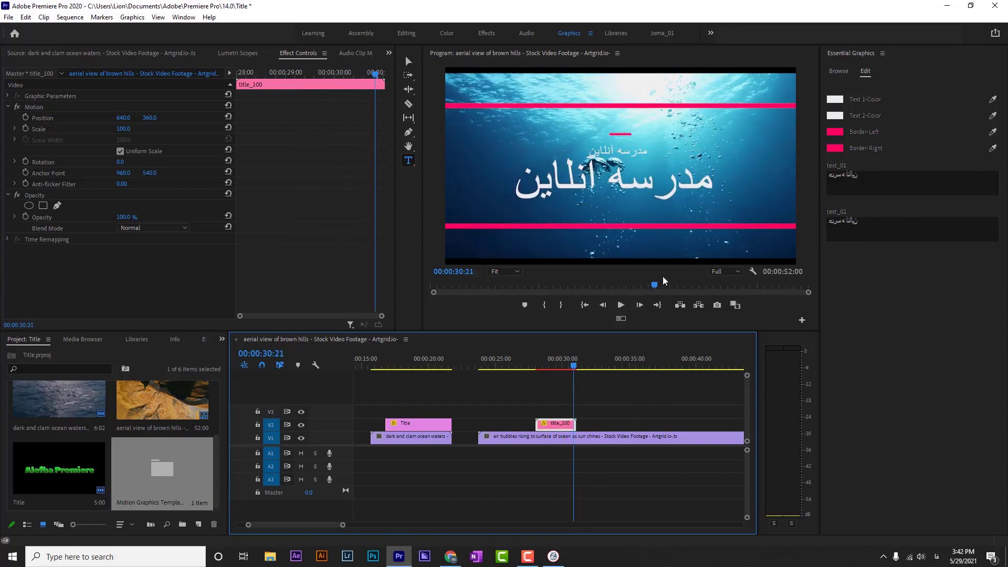
key("ctrl+v")
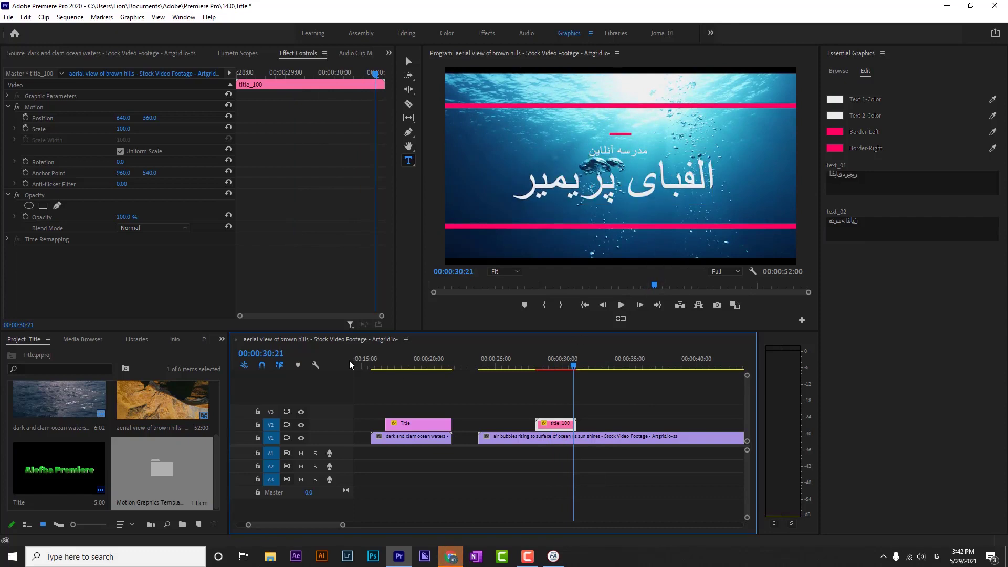